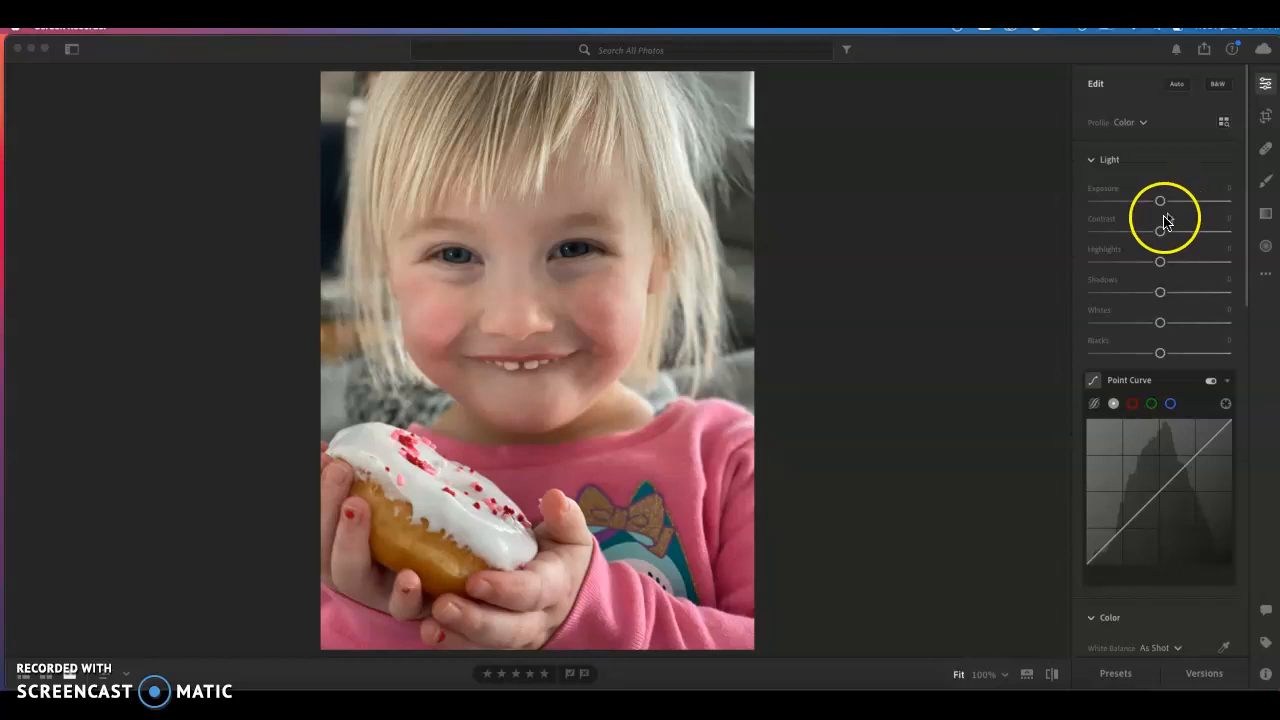
Adjust the photo's light settings to Exposure +0.30, Shadows +24 and Blacks -37.
{"action": "left_click_drag", "start_coordinate": [1161, 206], "coordinate": [1168, 210]}
{"action": "left_click_drag", "start_coordinate": [1160, 292], "coordinate": [1179, 300]}
{"action": "left_click_drag", "start_coordinate": [1159, 353], "coordinate": [1131, 356]}
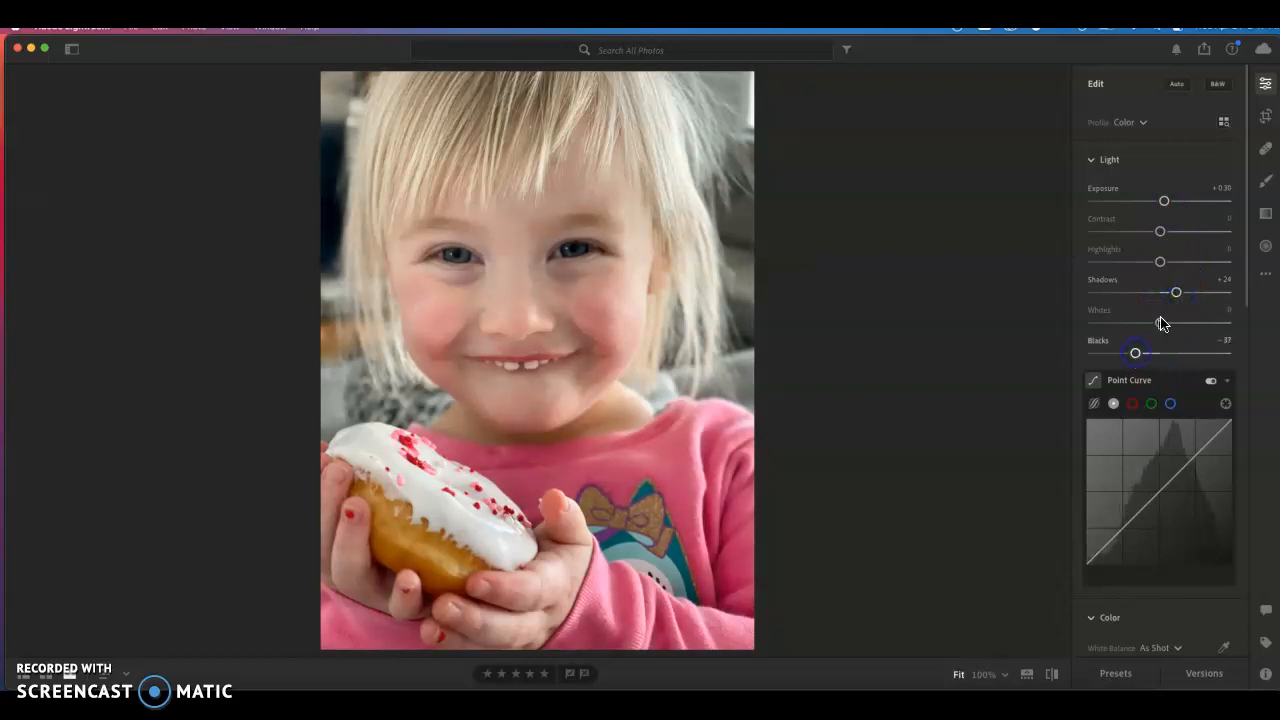
Darken the photo's edges with a Vignette of about -20.
{"action": "scroll", "coordinate": [1163, 345], "scroll_direction": "down", "scroll_amount": 10}
{"action": "scroll", "coordinate": [1163, 349], "scroll_direction": "down", "scroll_amount": 5}
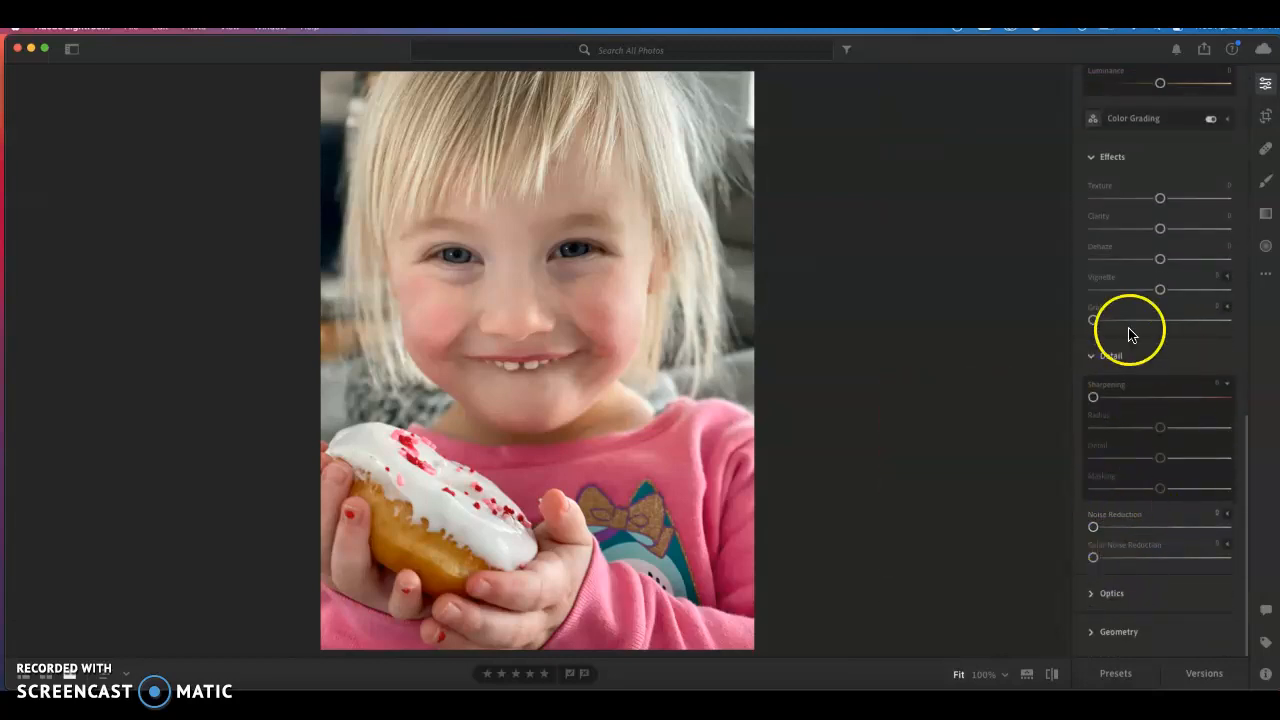
{"action": "left_click", "coordinate": [1156, 291]}
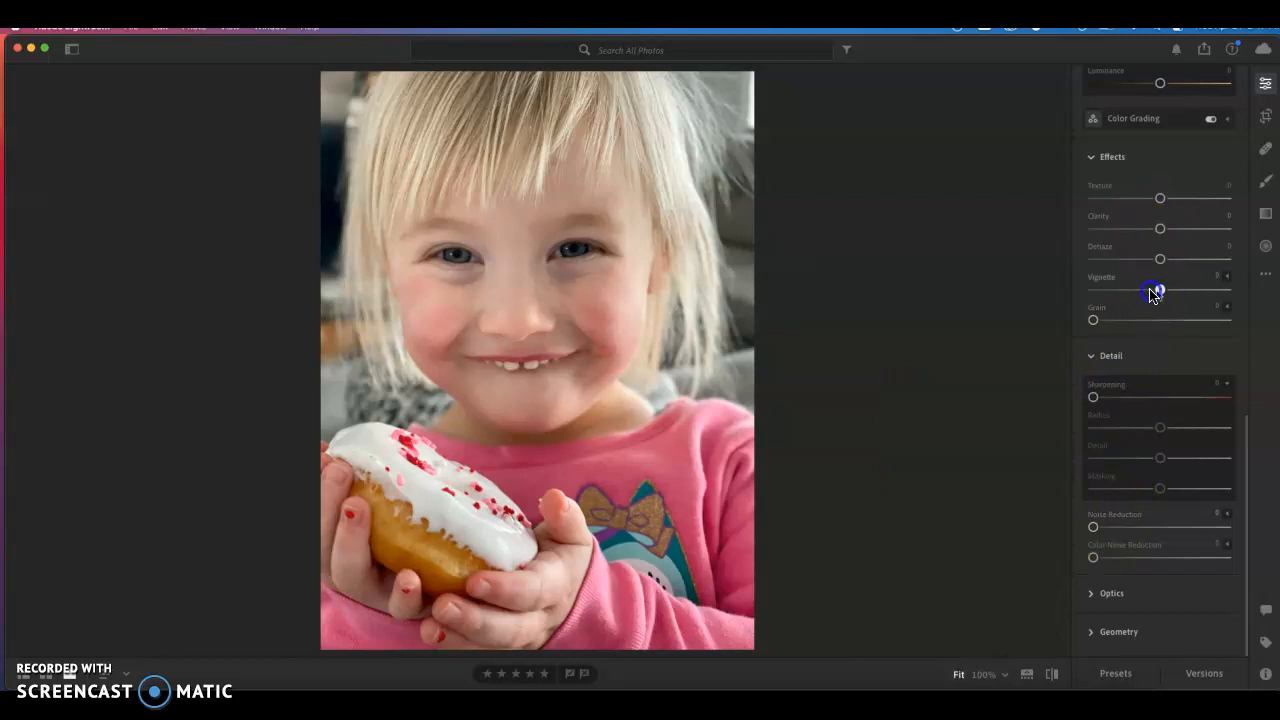
{"action": "left_click_drag", "start_coordinate": [1156, 291], "coordinate": [1147, 289]}
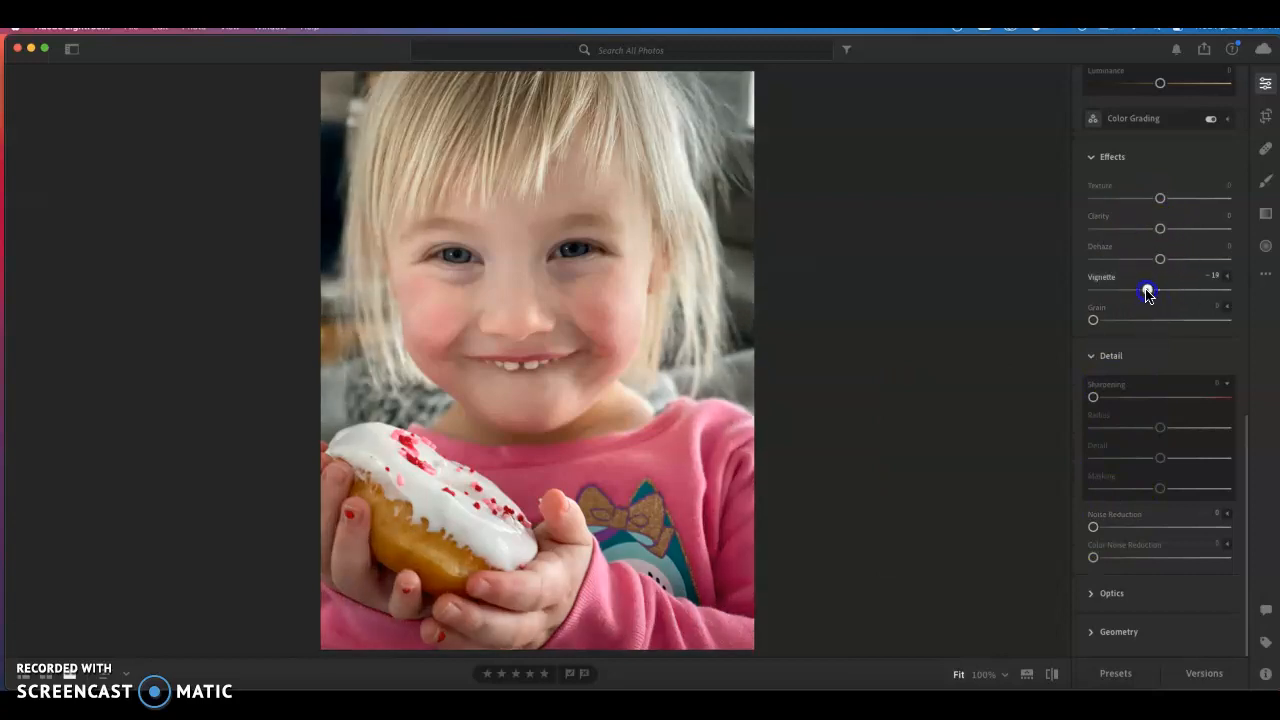
Expand the Optics section, collapse Effects, and set the photo's Sharpening to 62.
{"action": "left_click", "coordinate": [1093, 596]}
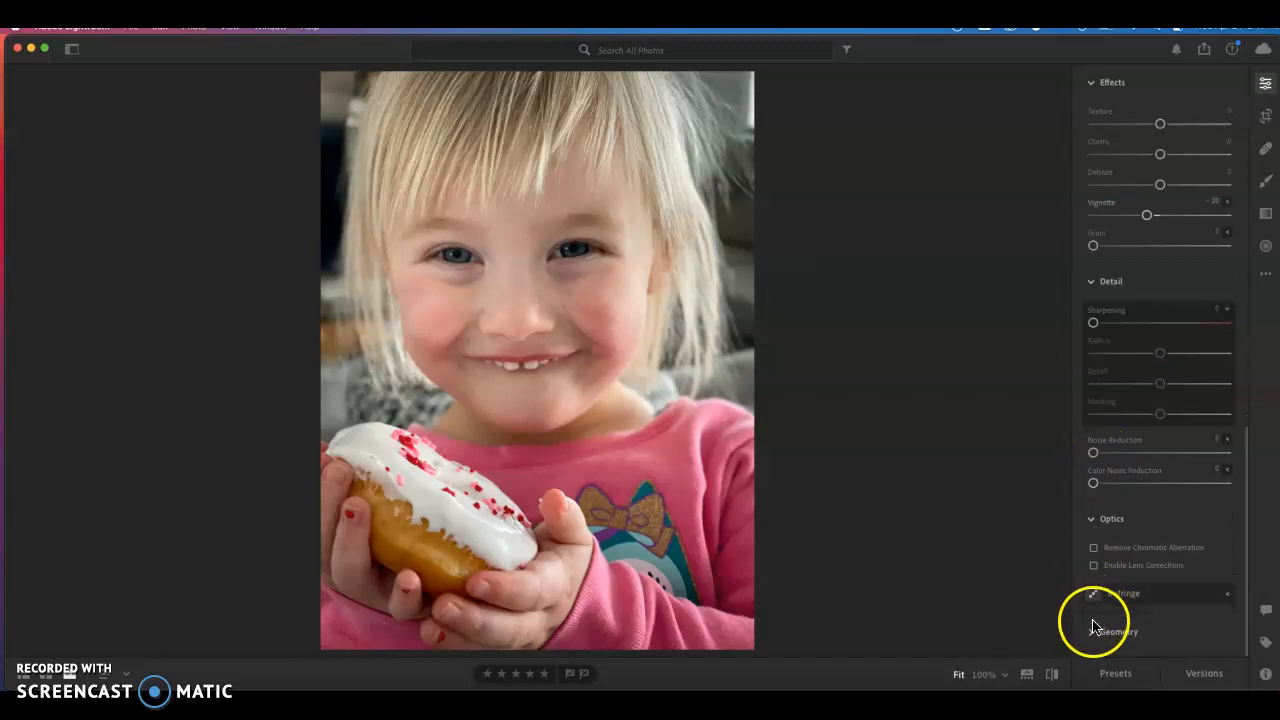
{"action": "left_click", "coordinate": [1092, 282]}
{"action": "left_click", "coordinate": [1093, 285]}
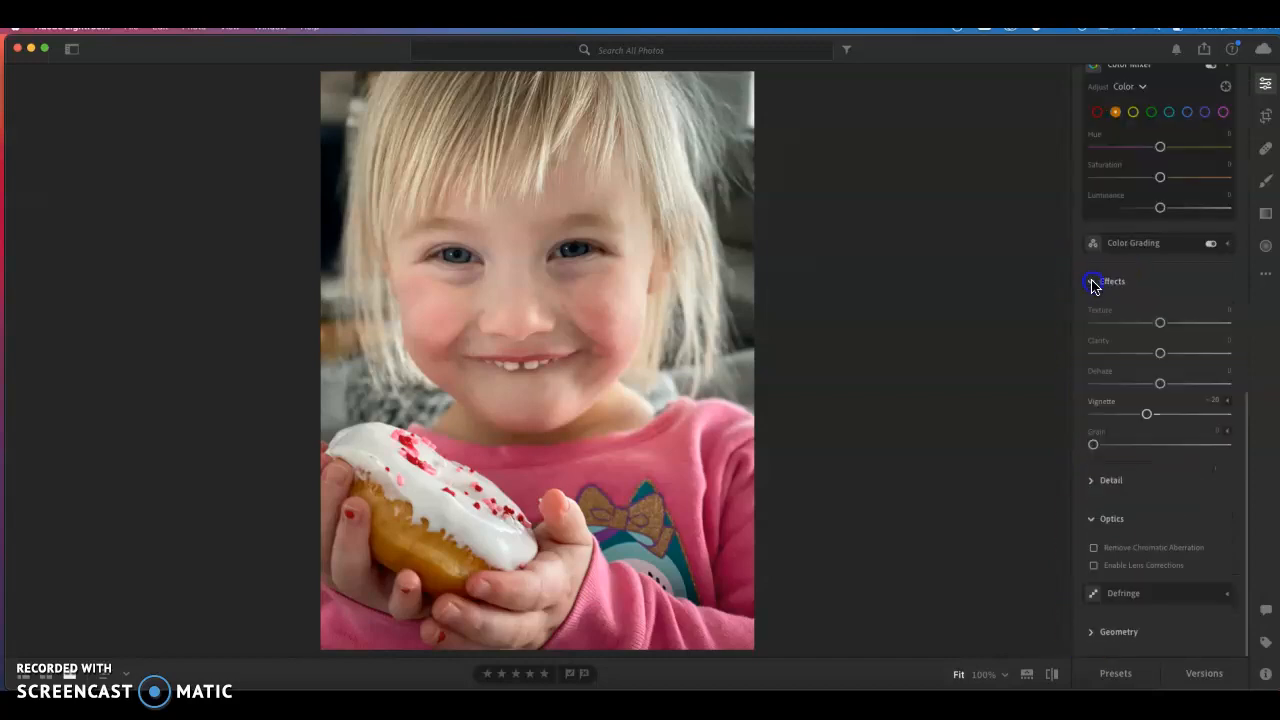
{"action": "left_click", "coordinate": [1094, 483]}
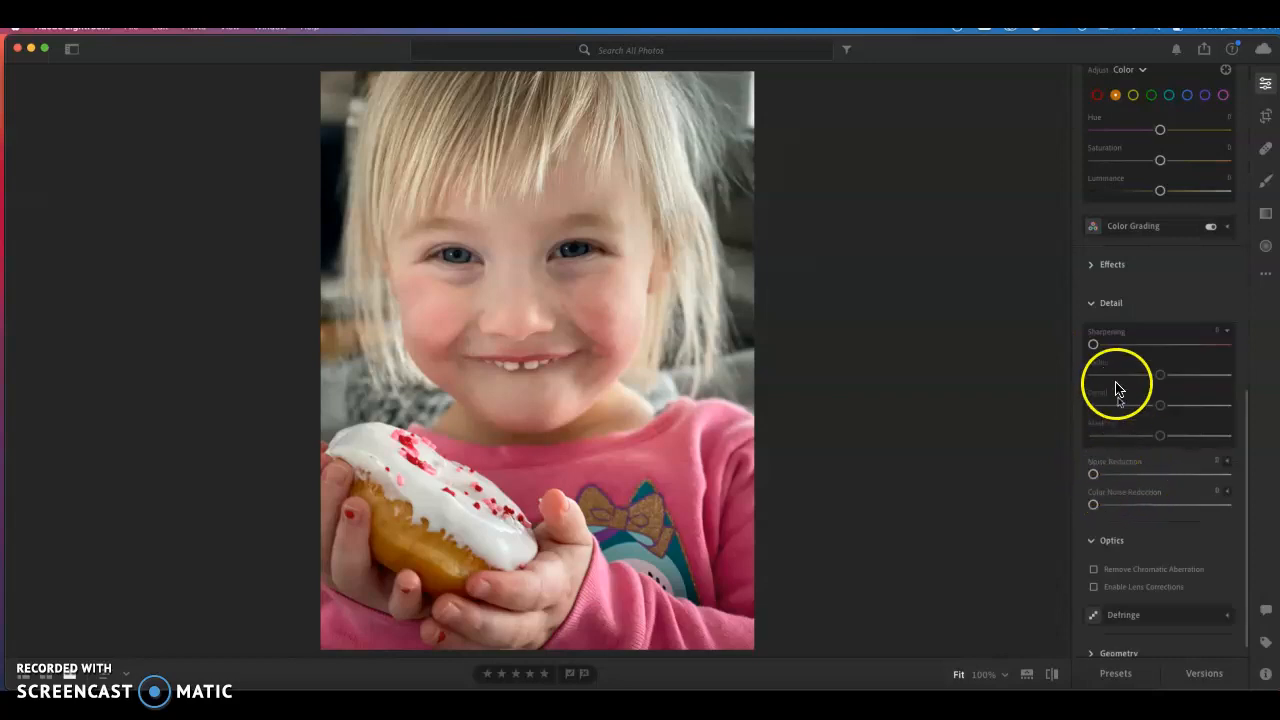
{"action": "left_click_drag", "start_coordinate": [1094, 345], "coordinate": [1149, 350]}
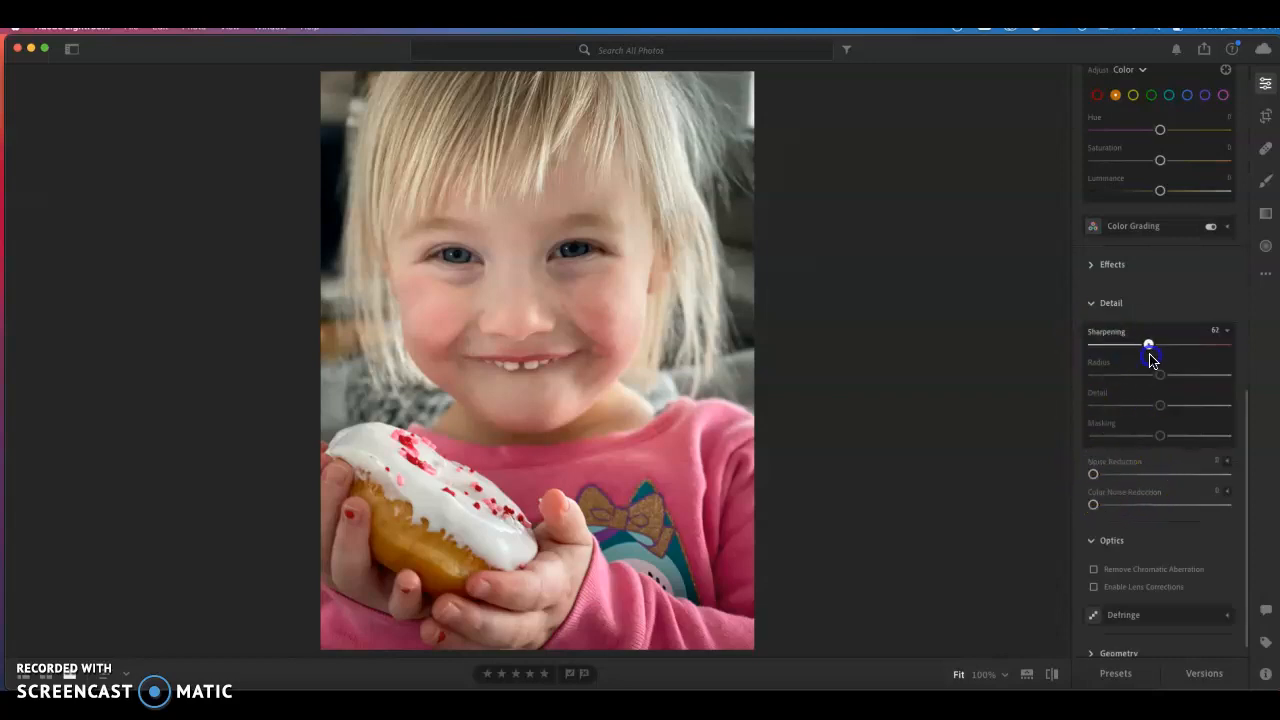
Raise the photo's overall Exposure to +0.50.
{"action": "scroll", "coordinate": [1137, 289], "scroll_direction": "up", "scroll_amount": 10}
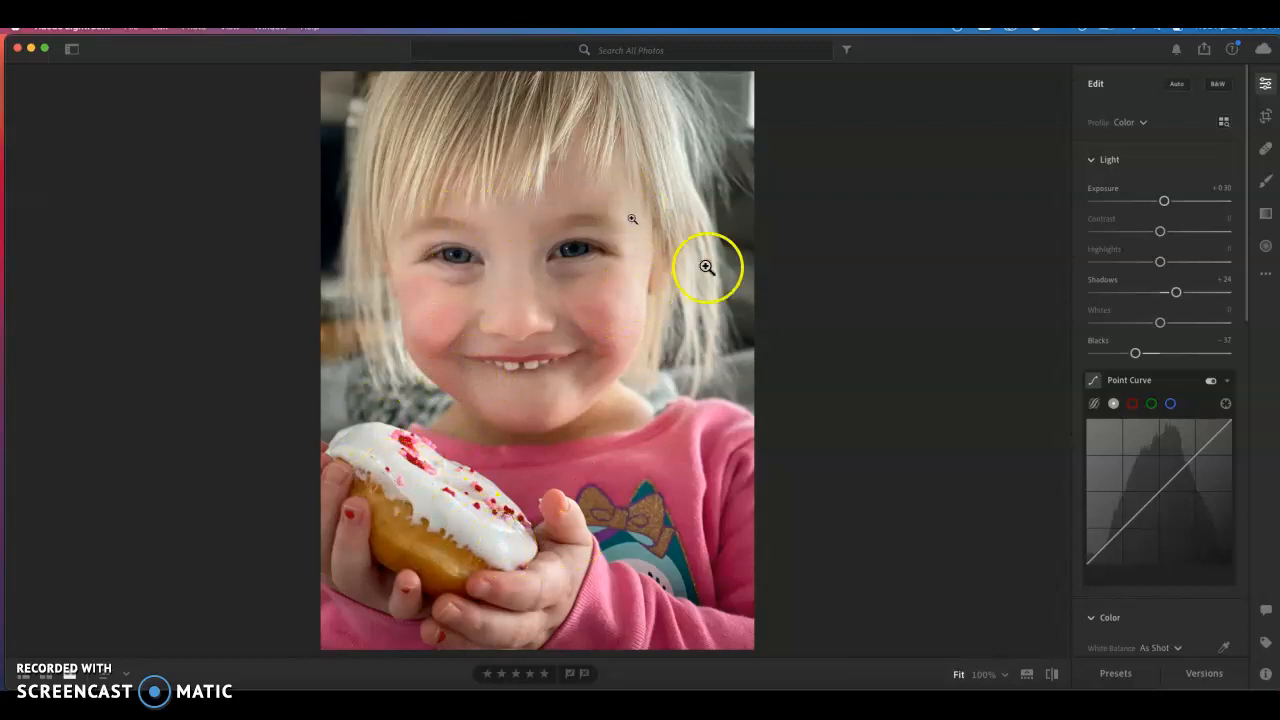
{"action": "left_click_drag", "start_coordinate": [1163, 201], "coordinate": [1167, 206]}
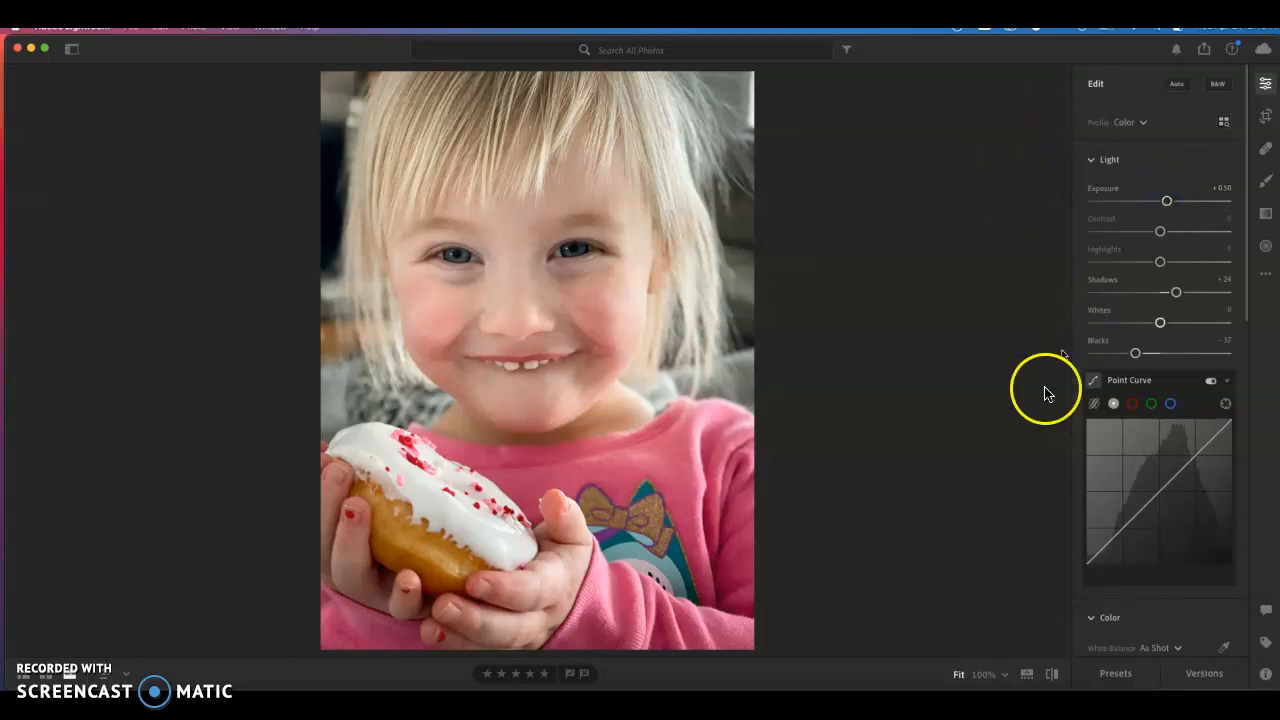
Compare the original photo with the edited version several times, finishing on the edited version.
{"action": "left_click", "coordinate": [1051, 675]}
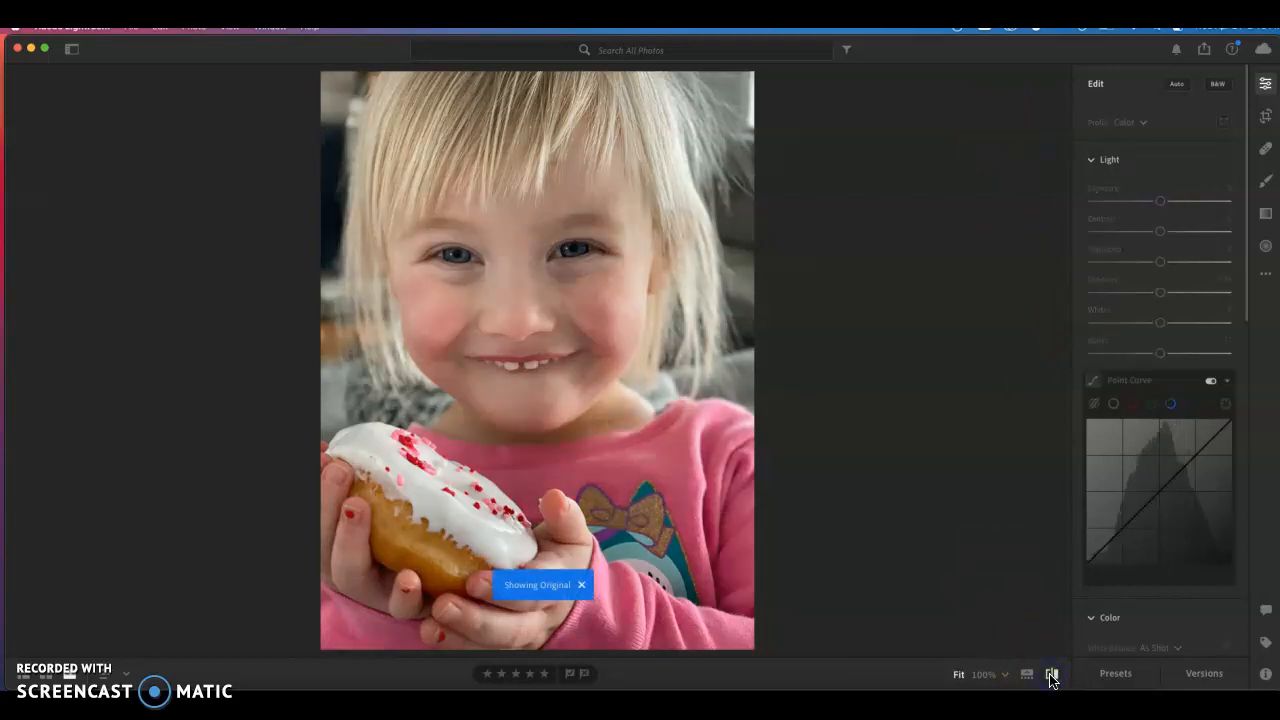
{"action": "left_click", "coordinate": [1051, 675]}
{"action": "left_click", "coordinate": [1051, 675]}
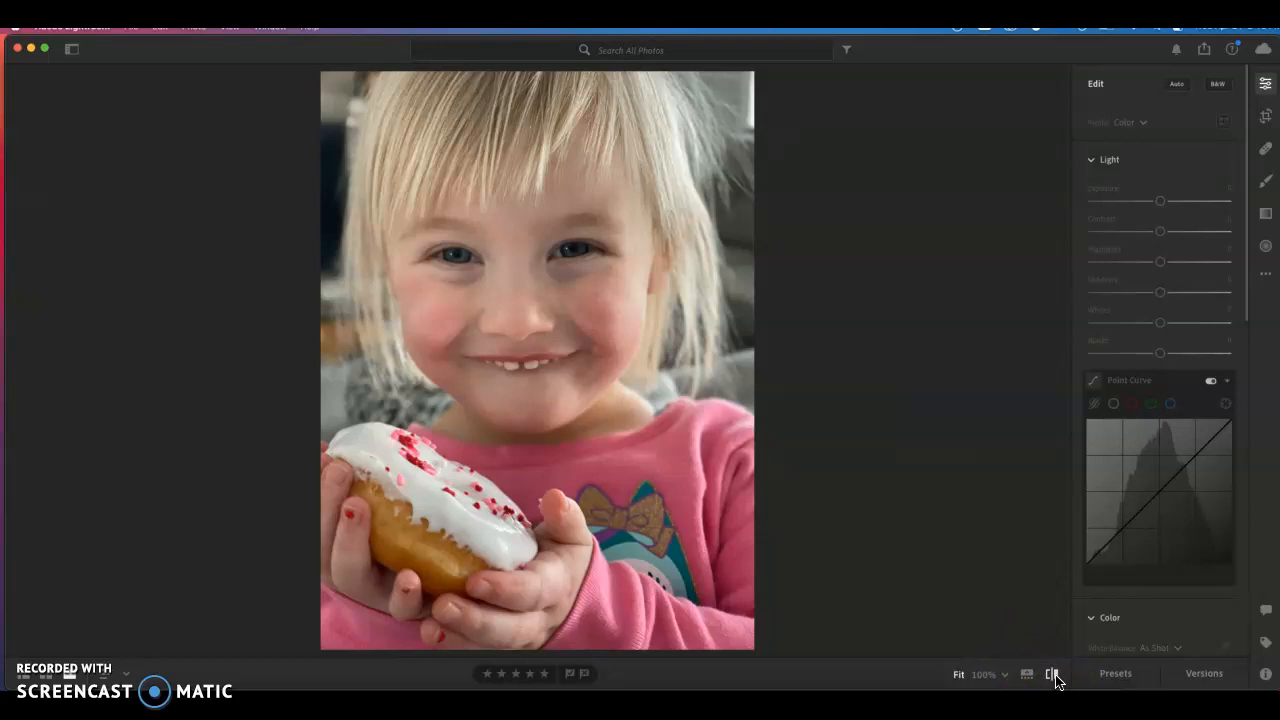
{"action": "left_click", "coordinate": [1053, 675]}
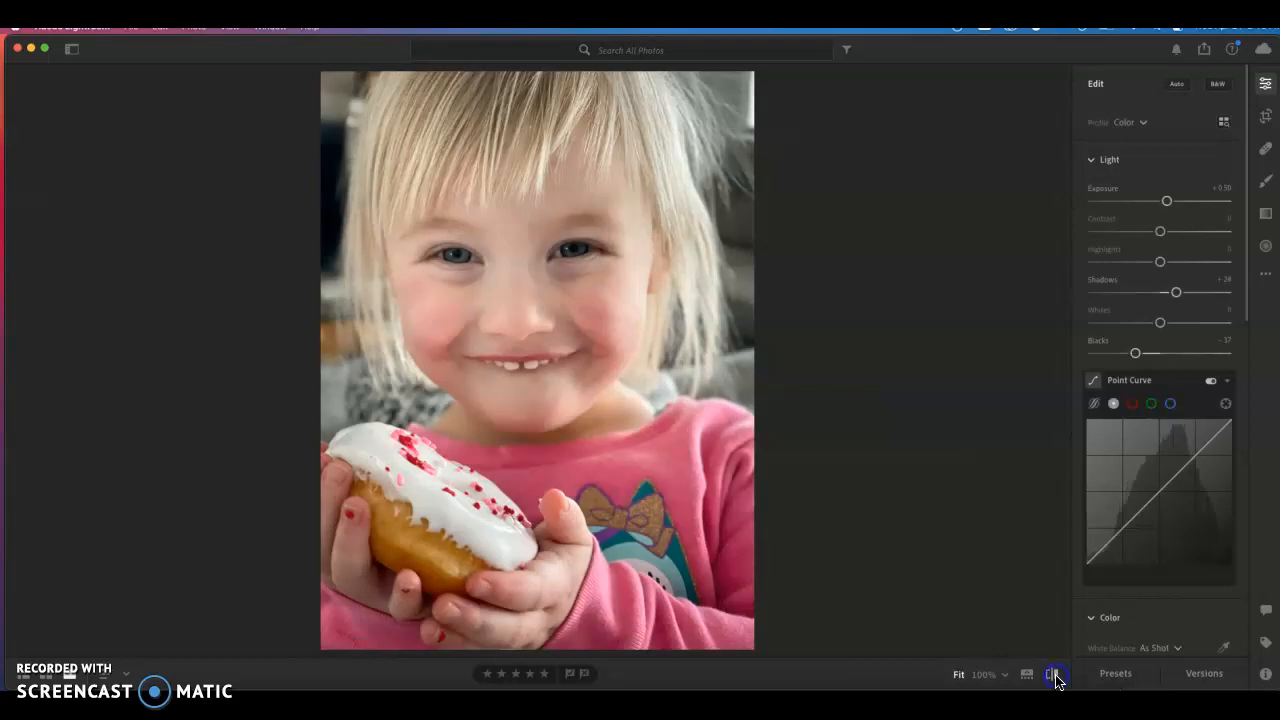
{"action": "left_click", "coordinate": [1053, 675]}
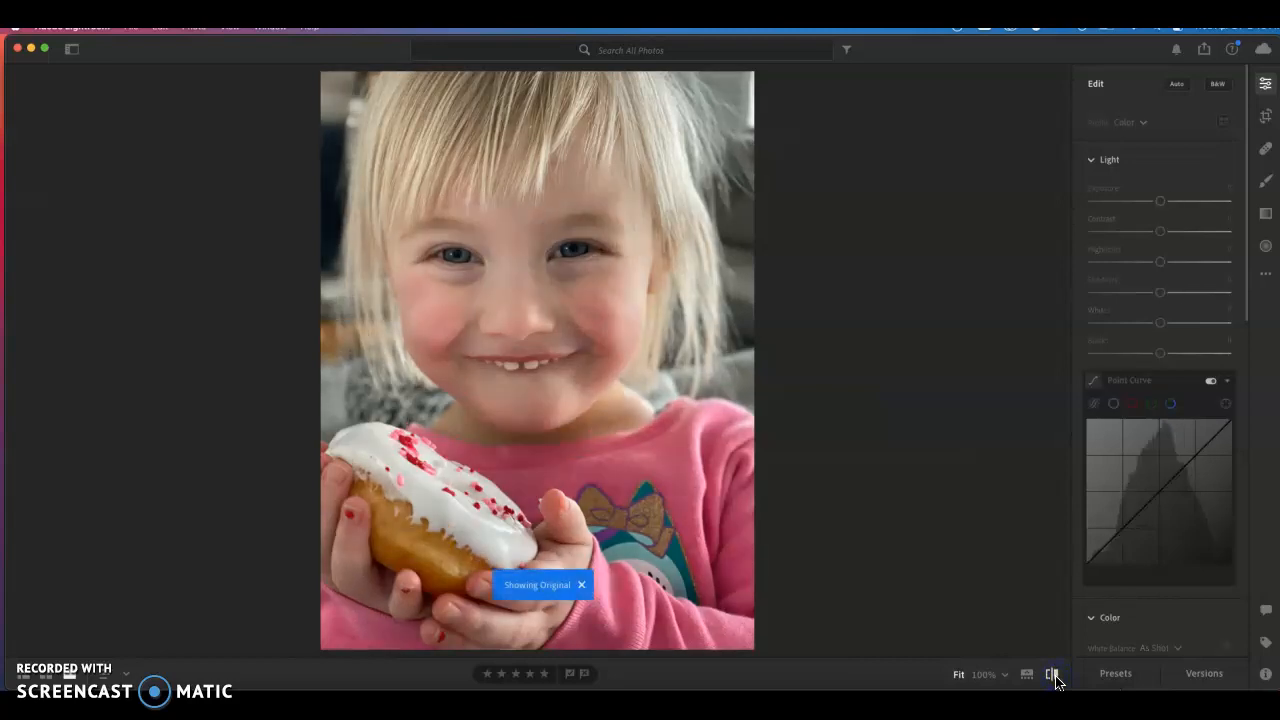
{"action": "left_click", "coordinate": [1053, 675]}
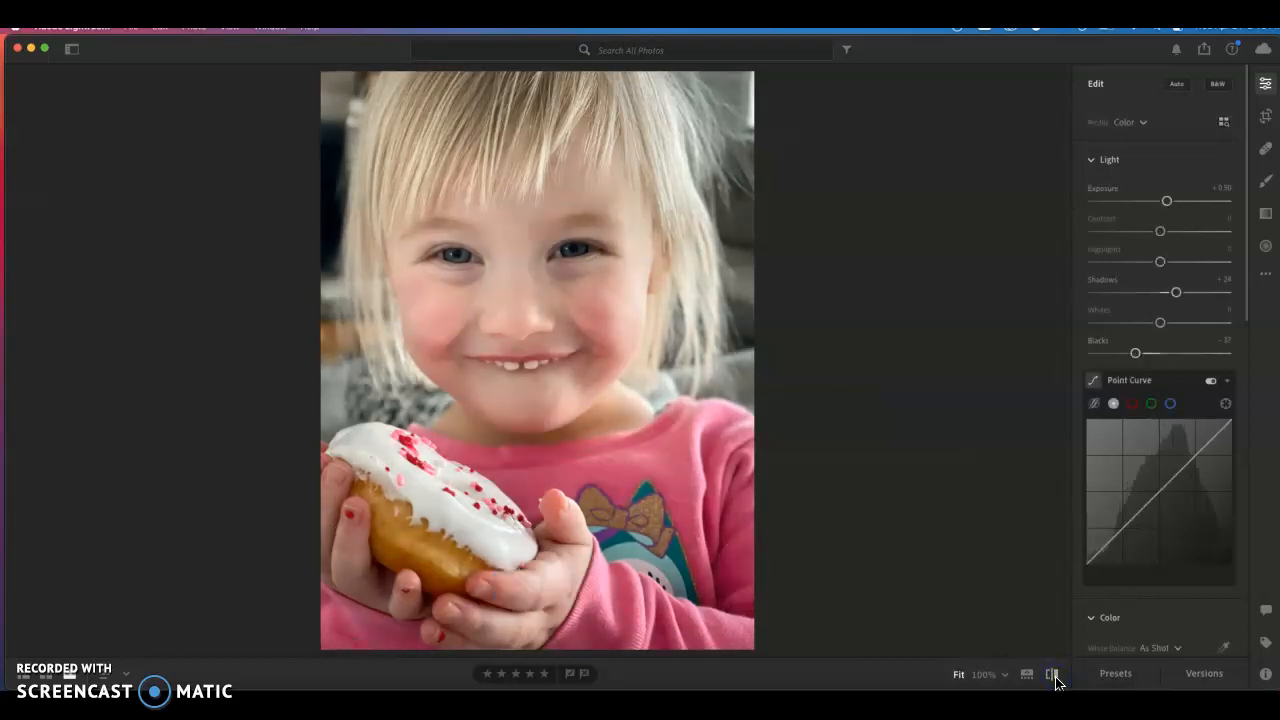
{"action": "left_click", "coordinate": [1053, 675]}
{"action": "left_click", "coordinate": [1053, 675]}
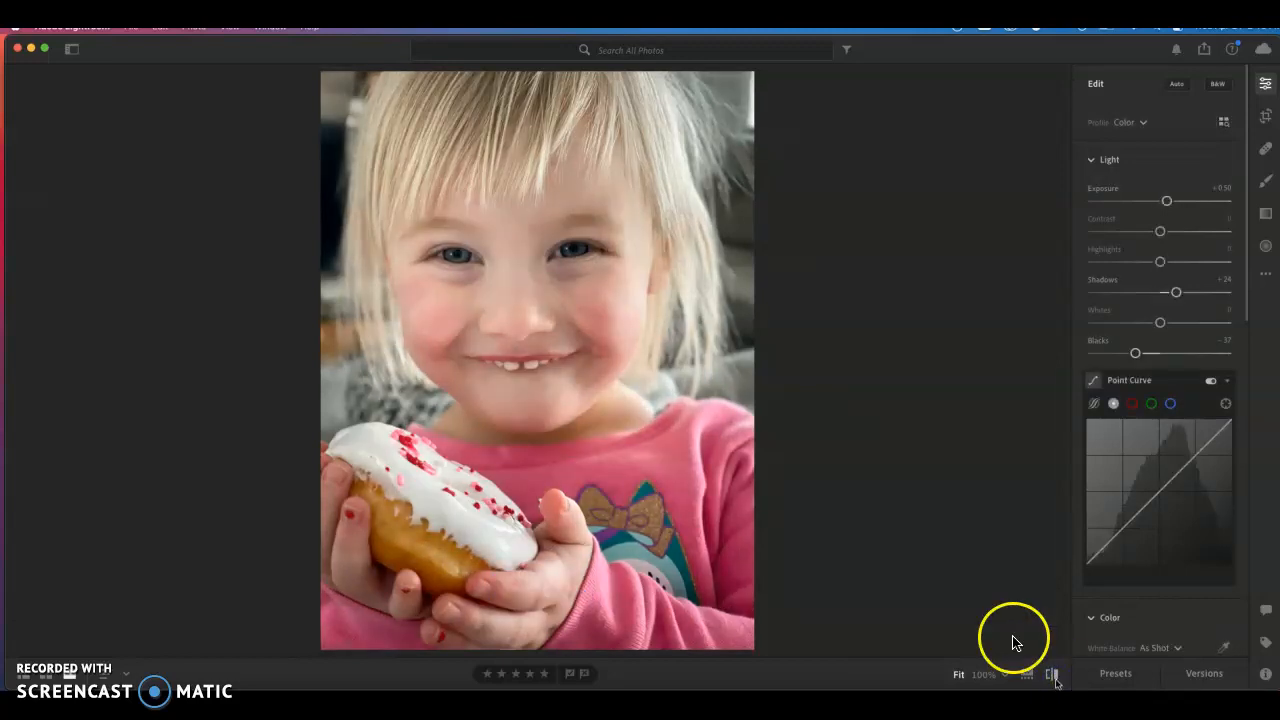
Start a new brush adjustment and set its Exposure to +0.44.
{"action": "left_click", "coordinate": [1265, 185]}
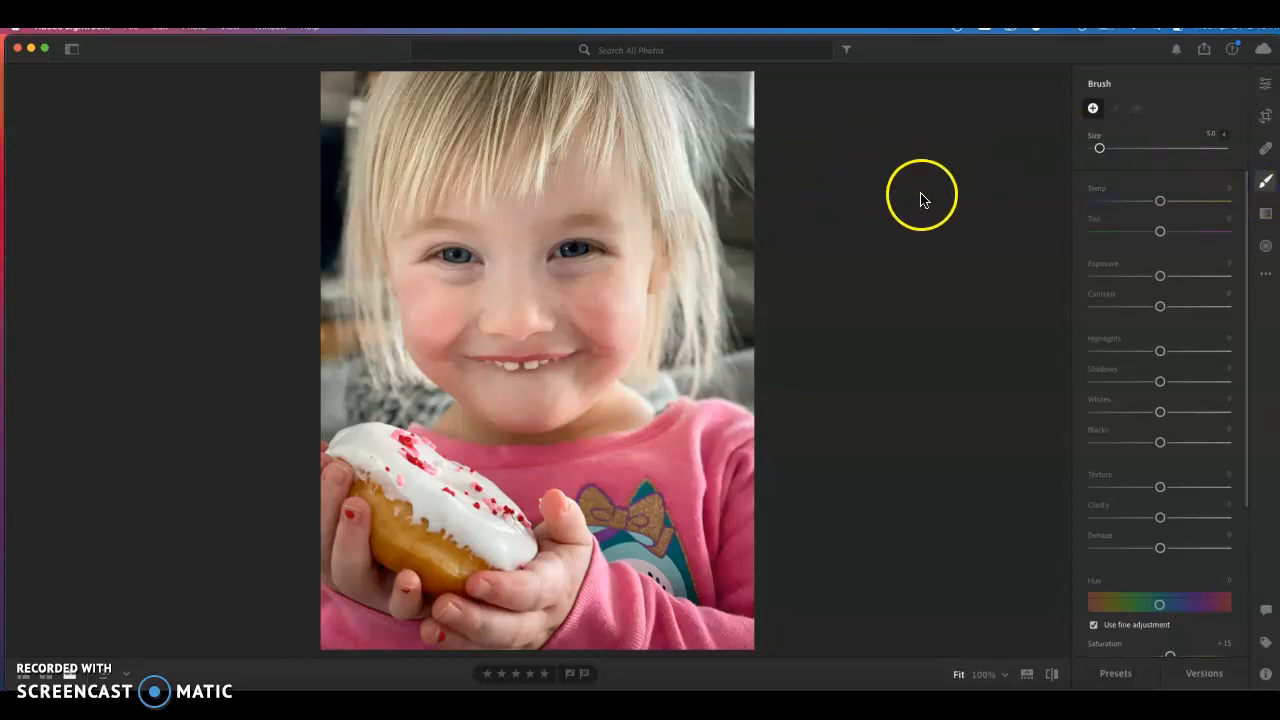
{"action": "left_click", "coordinate": [1160, 277]}
{"action": "left_click_drag", "start_coordinate": [1161, 278], "coordinate": [1170, 281]}
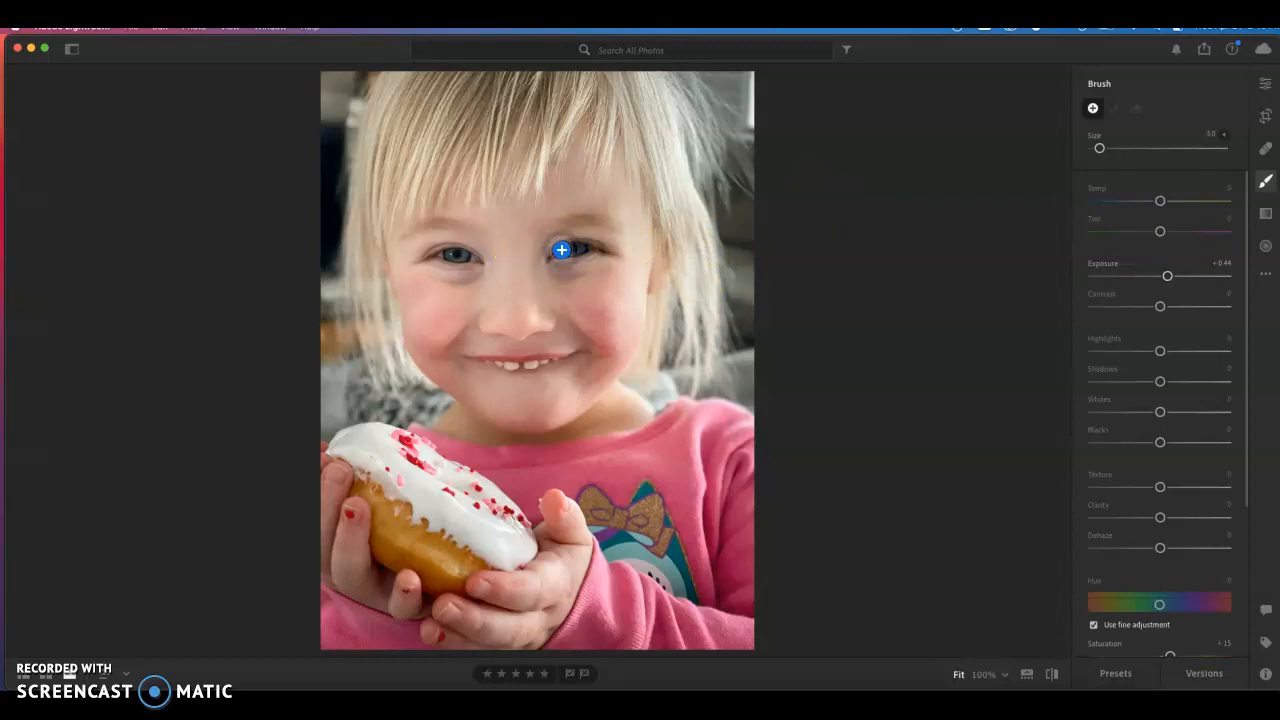
View the eyes at 100% and set the brush to a size of about 10 with a Feather of 46.
{"action": "key", "text": "z"}
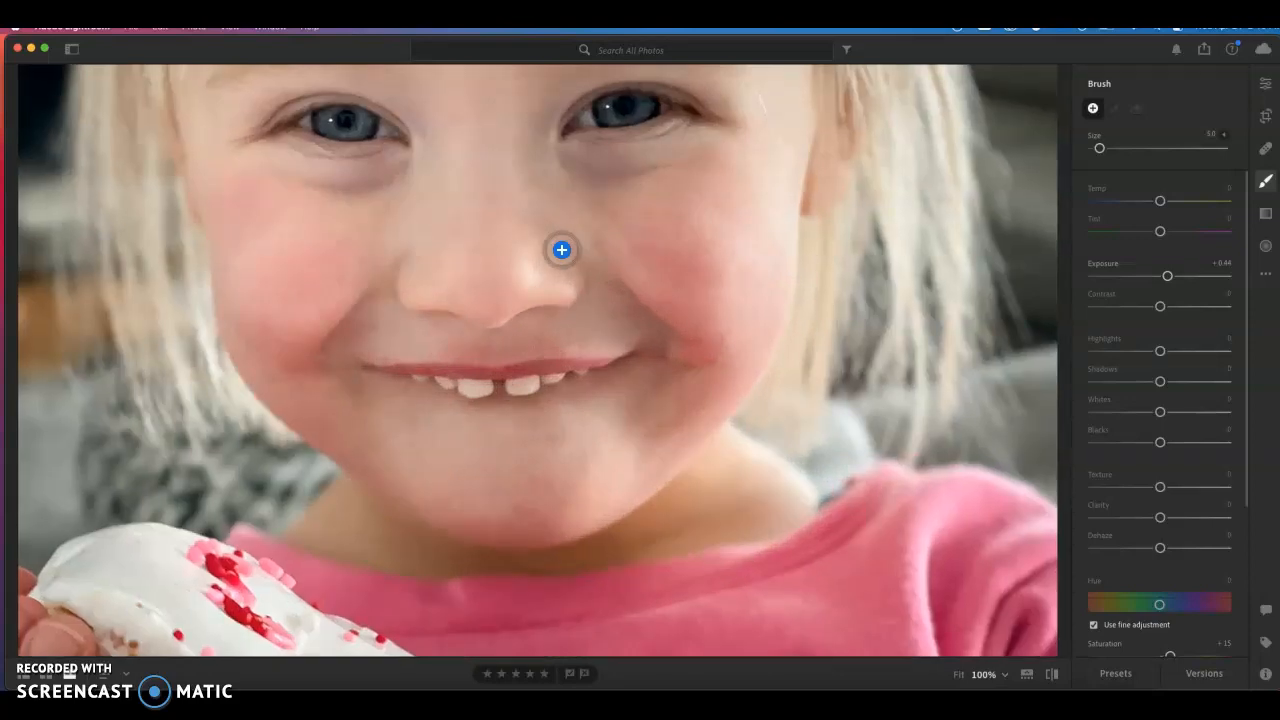
{"action": "key", "text": "space"}
{"action": "left_click_drag", "start_coordinate": [503, 200], "coordinate": [520, 306]}
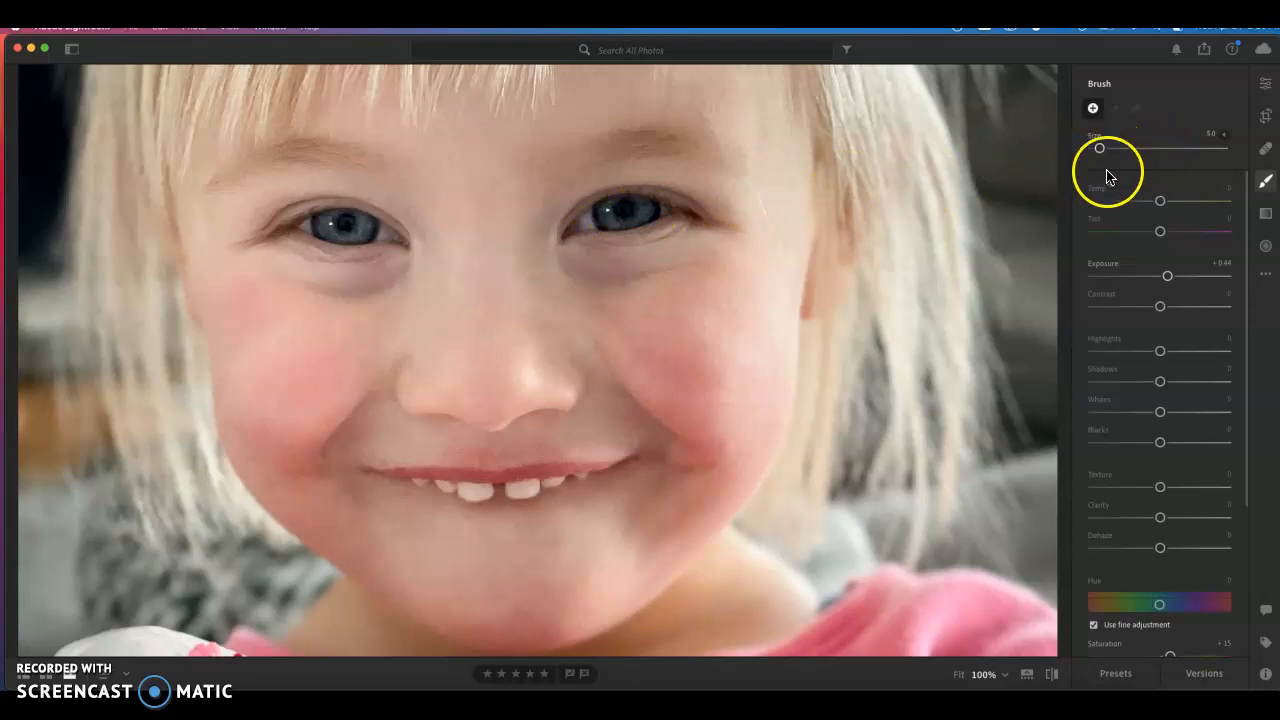
{"action": "mouse_move", "coordinate": [1100, 147]}
{"action": "left_mouse_down"}
{"action": "mouse_move", "coordinate": [1131, 161]}
{"action": "mouse_move", "coordinate": [1123, 149]}
{"action": "left_mouse_up"}
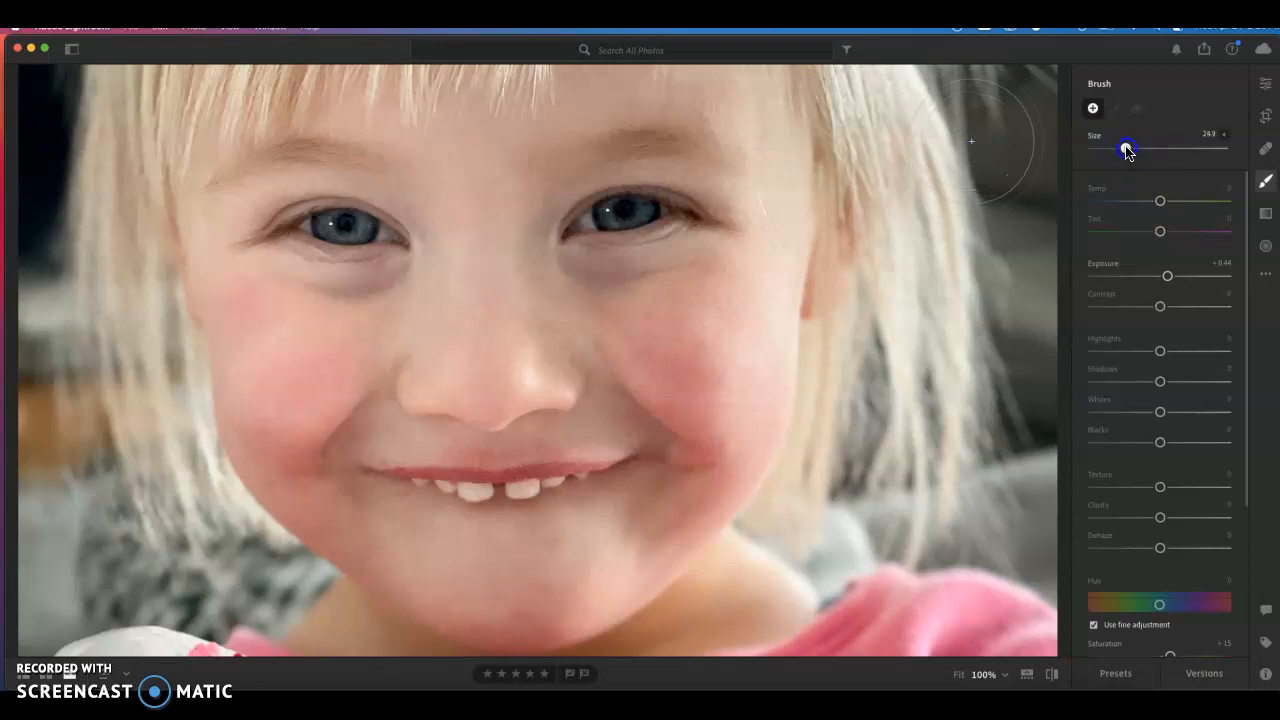
{"action": "left_click", "coordinate": [1225, 136]}
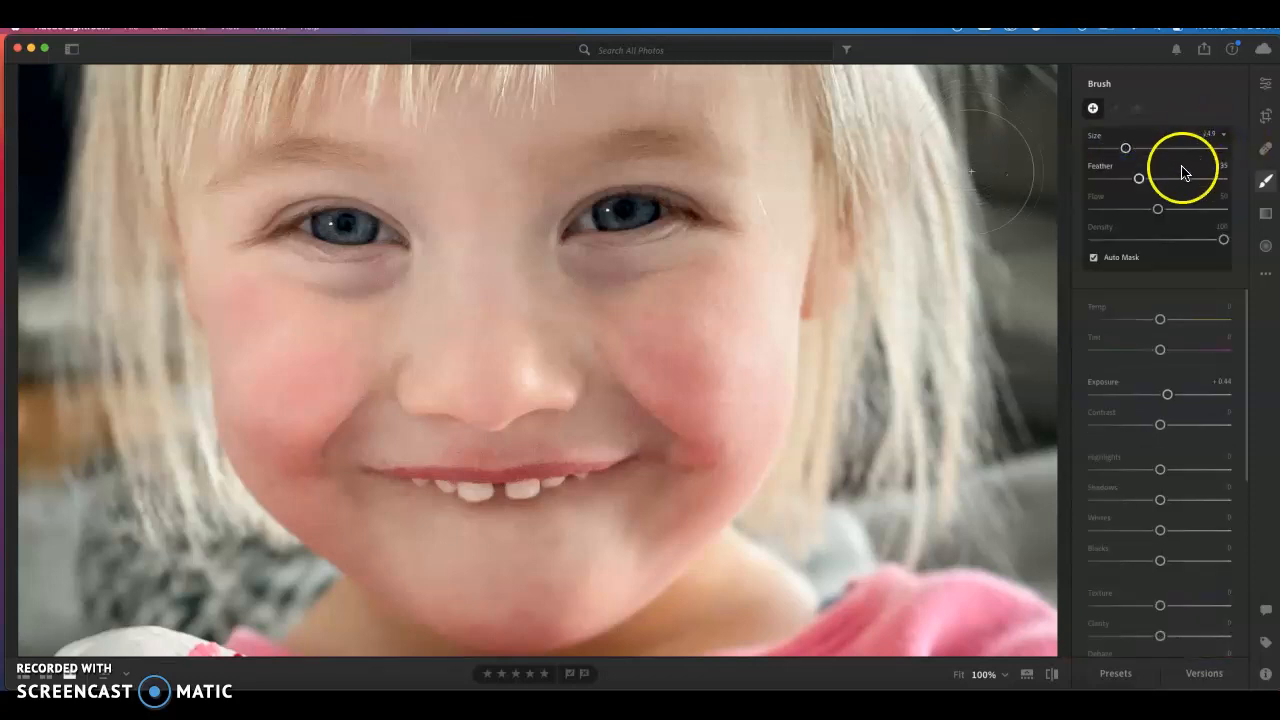
{"action": "mouse_move", "coordinate": [1140, 180]}
{"action": "left_mouse_down"}
{"action": "mouse_move", "coordinate": [1128, 178]}
{"action": "mouse_move", "coordinate": [1197, 178]}
{"action": "mouse_move", "coordinate": [1166, 179]}
{"action": "left_mouse_up"}
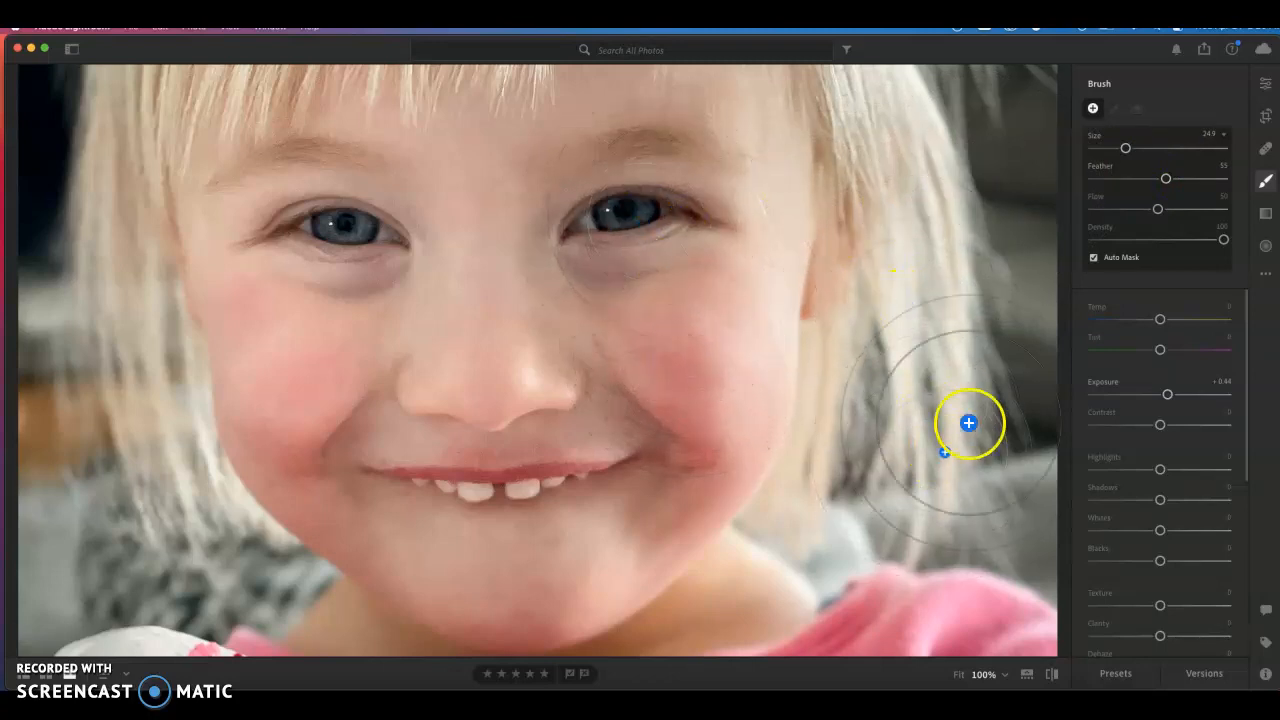
{"action": "left_click_drag", "start_coordinate": [1000, 146], "coordinate": [1007, 146]}
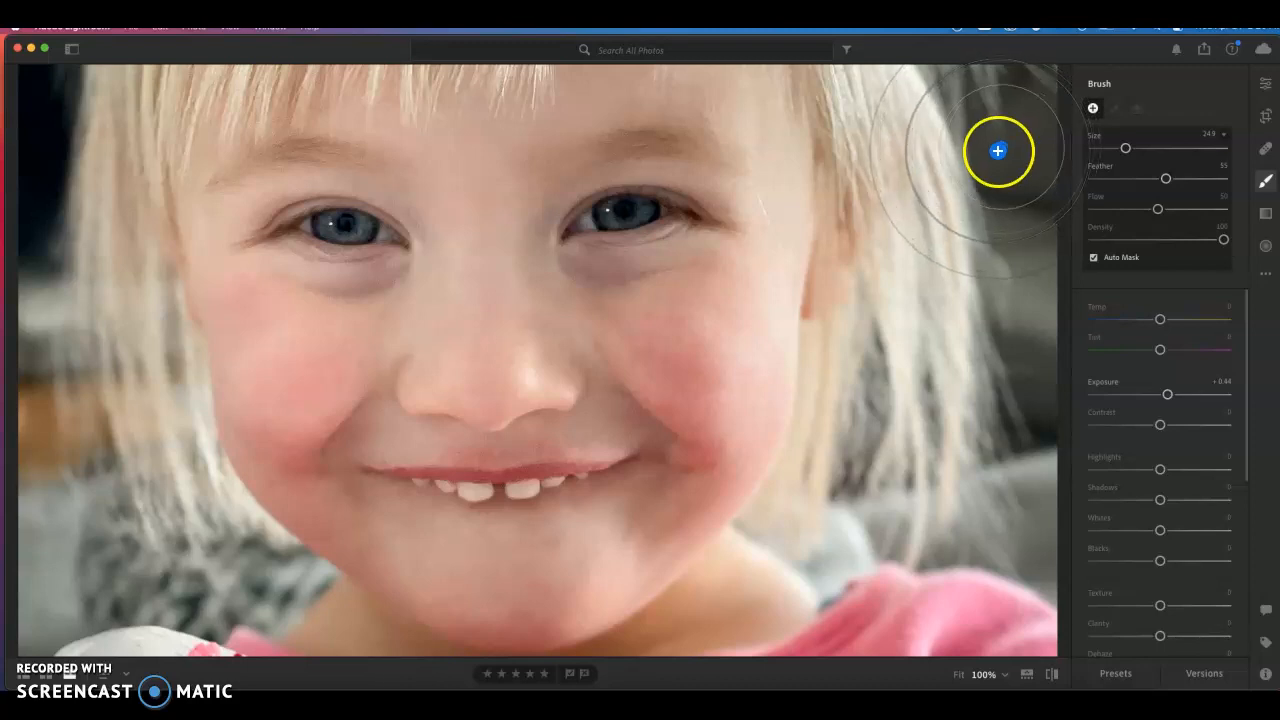
{"action": "left_click_drag", "start_coordinate": [1166, 179], "coordinate": [1106, 151]}
{"action": "left_click_drag", "start_coordinate": [686, 194], "coordinate": [618, 218]}
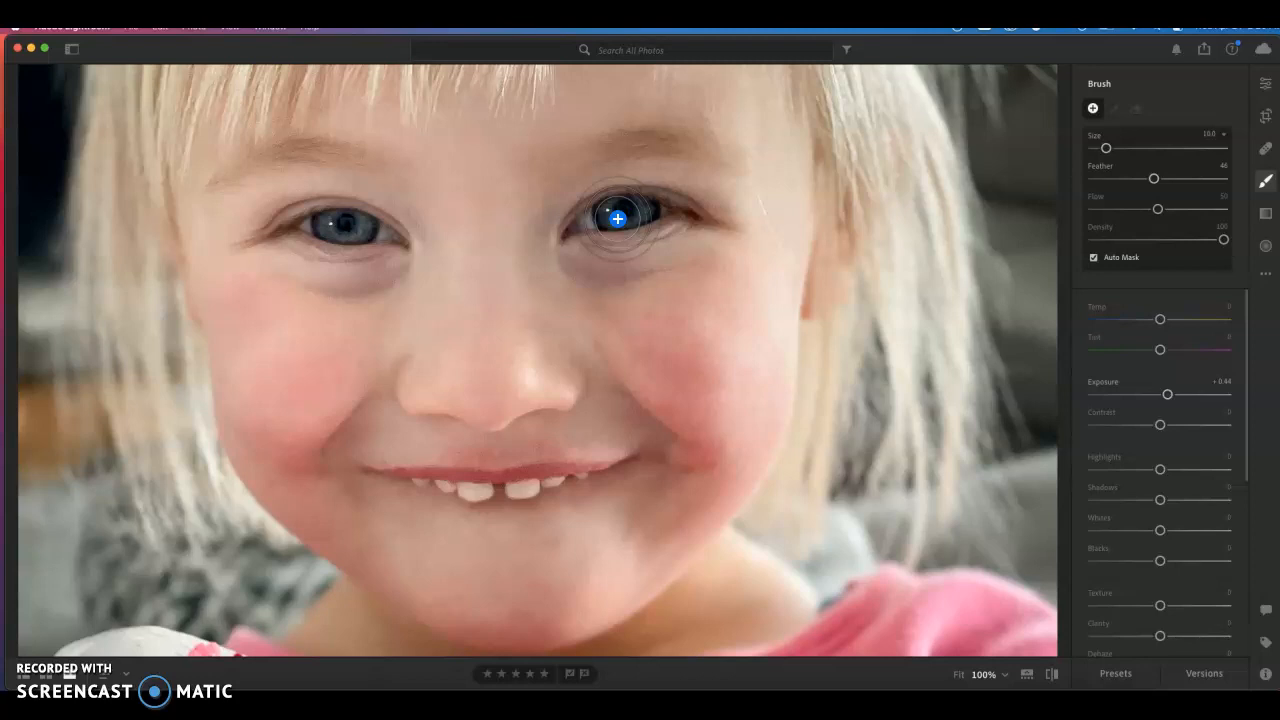
Fine-tune the brush size until it is small enough to fit within the eye.
{"action": "key", "text": "bracketright"}
{"action": "key", "text": "bracketright"}
{"action": "key", "text": "bracketright"}
{"action": "key", "text": "bracketright"}
{"action": "key", "text": "bracketright"}
{"action": "key", "text": "bracketright"}
{"action": "key", "text": "bracketright"}
{"action": "key", "text": "bracketright"}
{"action": "key", "text": "bracketright"}
{"action": "key", "text": "bracketright"}
{"action": "key", "text": "bracketright"}
{"action": "key", "text": "bracketleft"}
{"action": "key", "text": "bracketleft"}
{"action": "key", "text": "bracketleft"}
{"action": "key", "text": "bracketleft"}
{"action": "key", "text": "bracketleft"}
{"action": "key", "text": "bracketleft"}
{"action": "key", "text": "bracketleft"}
{"action": "key", "text": "bracketleft"}
{"action": "key", "text": "bracketleft"}
{"action": "key", "text": "bracketleft"}
{"action": "key", "text": "bracketleft"}
{"action": "key", "text": "bracketleft"}
{"action": "key", "text": "bracketleft"}
Paint the brightening adjustment over both of the girl's eyes.
{"action": "mouse_move", "coordinate": [618, 215]}
{"action": "left_mouse_down"}
{"action": "mouse_move", "coordinate": [574, 228]}
{"action": "mouse_move", "coordinate": [571, 215]}
{"action": "mouse_move", "coordinate": [665, 207]}
{"action": "mouse_move", "coordinate": [590, 215]}
{"action": "mouse_move", "coordinate": [567, 232]}
{"action": "mouse_move", "coordinate": [590, 209]}
{"action": "mouse_move", "coordinate": [673, 210]}
{"action": "left_mouse_up"}
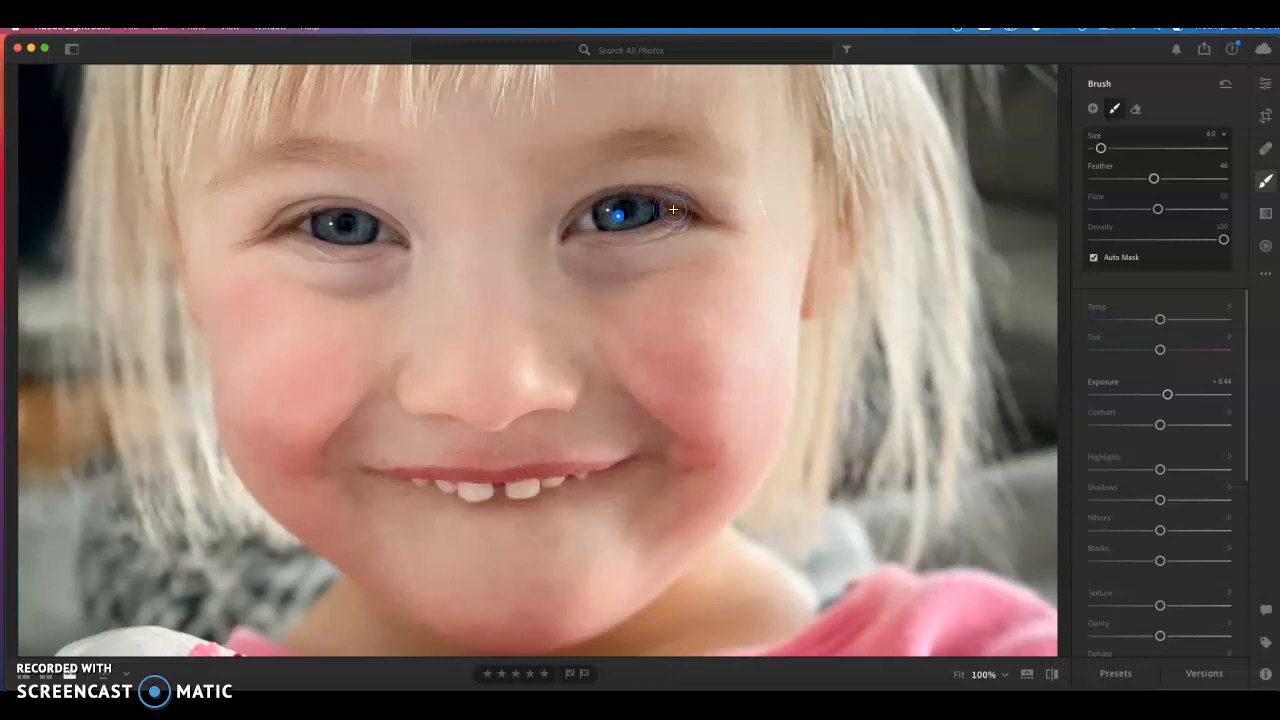
{"action": "left_click_drag", "start_coordinate": [342, 228], "coordinate": [349, 224]}
{"action": "left_click", "coordinate": [349, 224]}
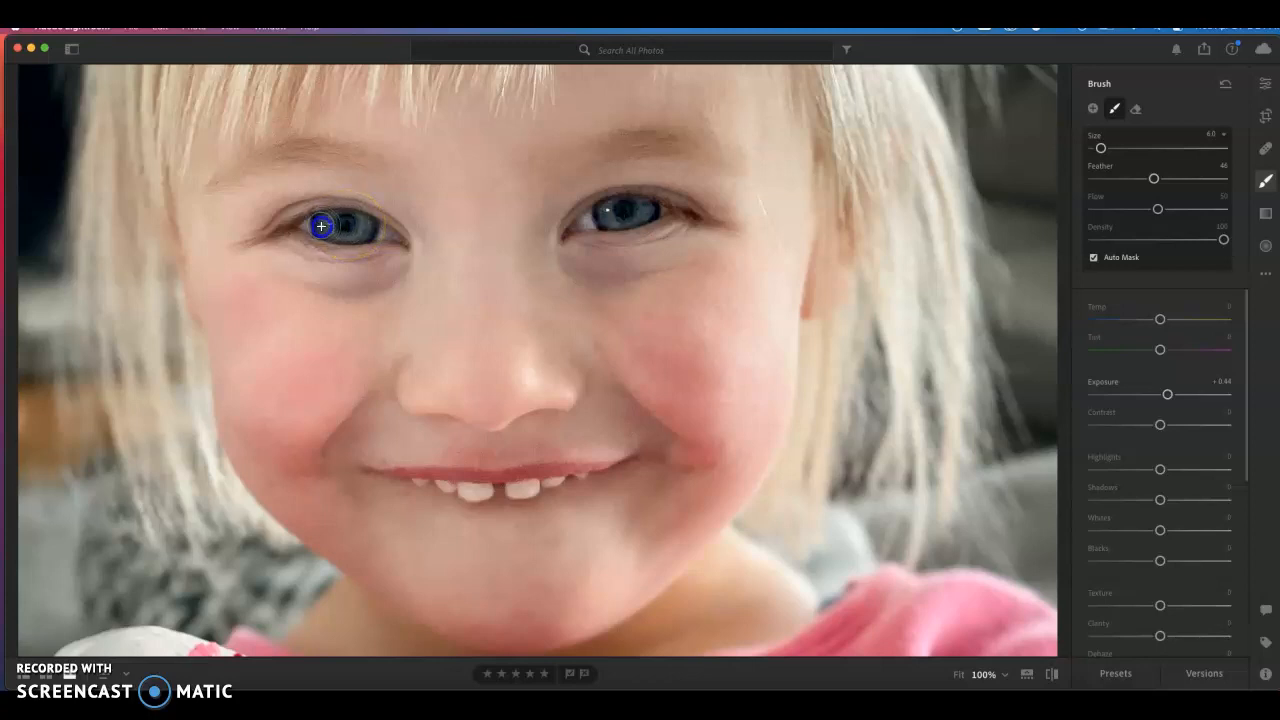
{"action": "mouse_move", "coordinate": [304, 226]}
{"action": "left_mouse_down"}
{"action": "mouse_move", "coordinate": [367, 221]}
{"action": "mouse_move", "coordinate": [402, 243]}
{"action": "mouse_move", "coordinate": [284, 231]}
{"action": "mouse_move", "coordinate": [378, 233]}
{"action": "left_mouse_up"}
{"action": "left_click_drag", "start_coordinate": [626, 214], "coordinate": [620, 218]}
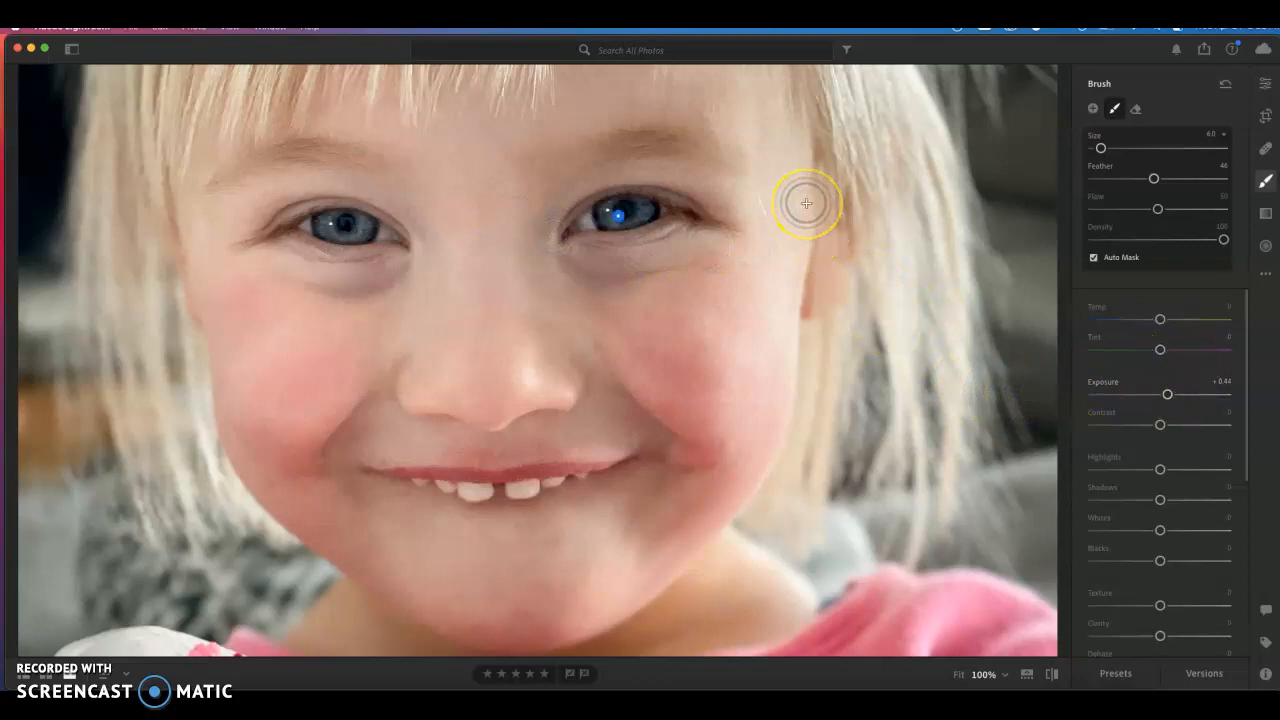
Fit the whole photo in view and set the eye brush adjustment's Exposure to +0.76.
{"action": "key", "text": "super+minus"}
{"action": "key", "text": "super+minus"}
{"action": "key", "text": "super+minus"}
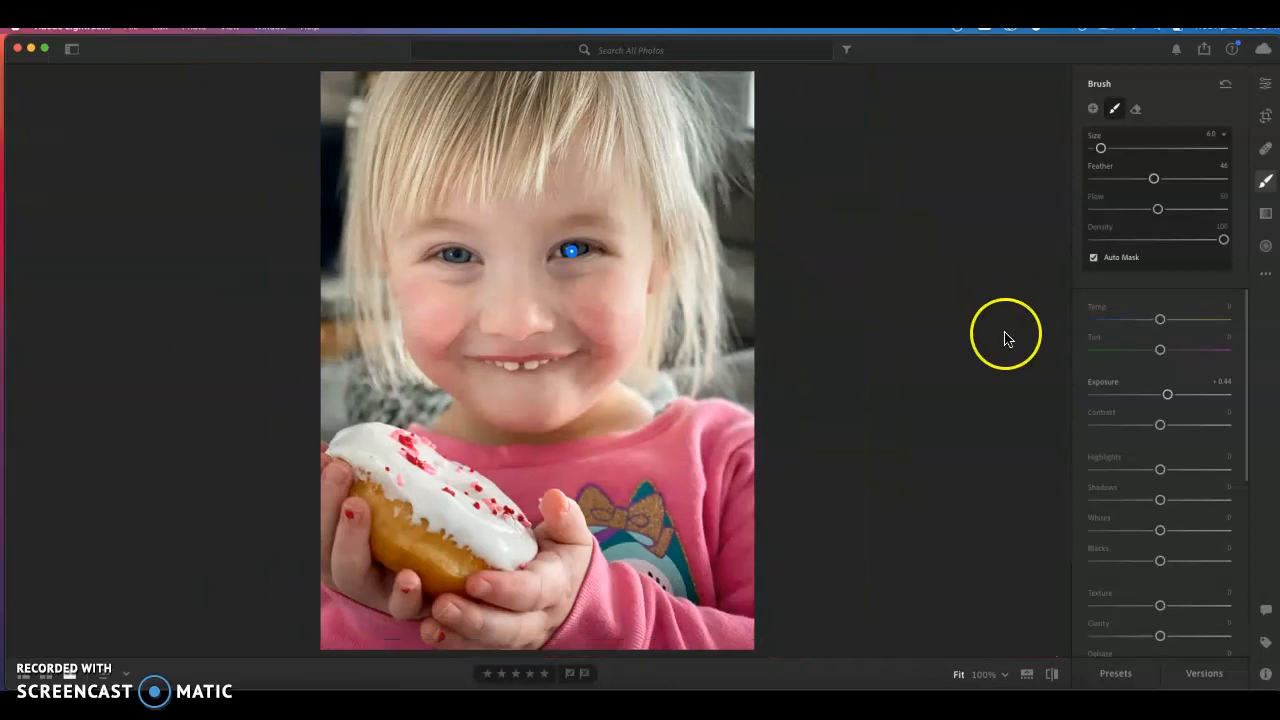
{"action": "mouse_move", "coordinate": [1170, 395]}
{"action": "left_mouse_down"}
{"action": "mouse_move", "coordinate": [1228, 408]}
{"action": "mouse_move", "coordinate": [1057, 399]}
{"action": "mouse_move", "coordinate": [1178, 398]}
{"action": "left_mouse_up"}
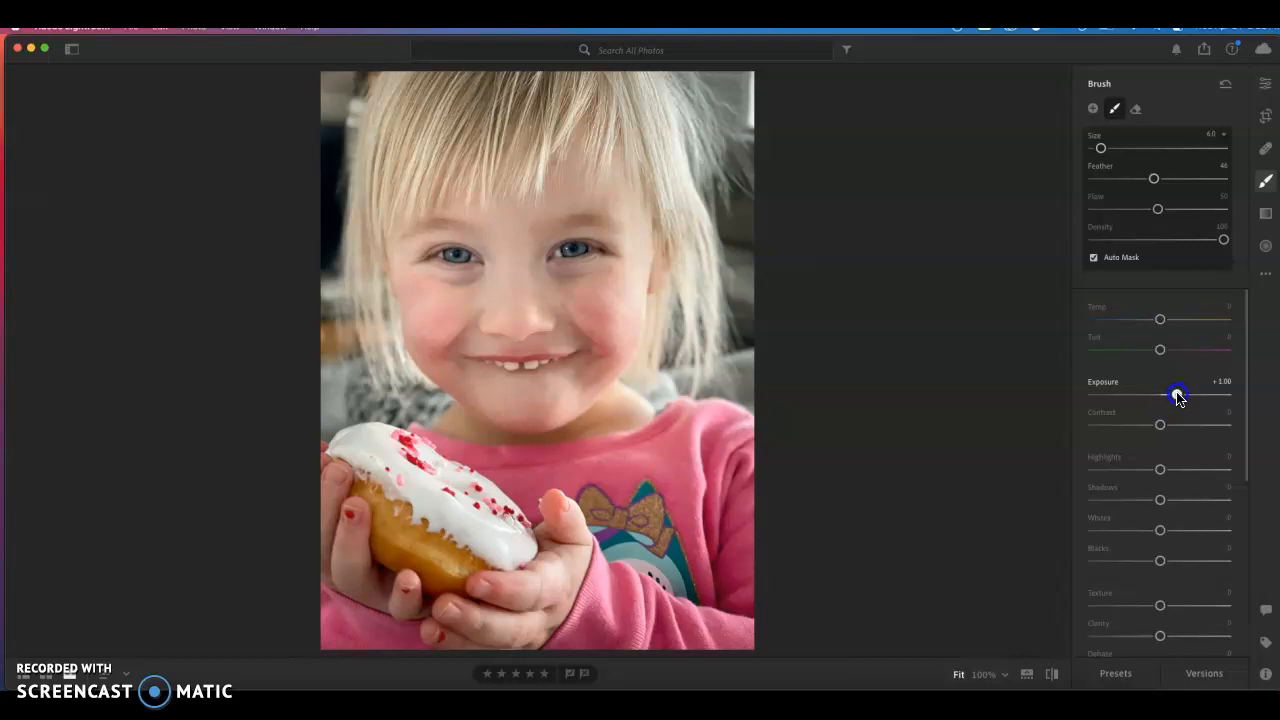
{"action": "left_click_drag", "start_coordinate": [1177, 397], "coordinate": [1175, 399]}
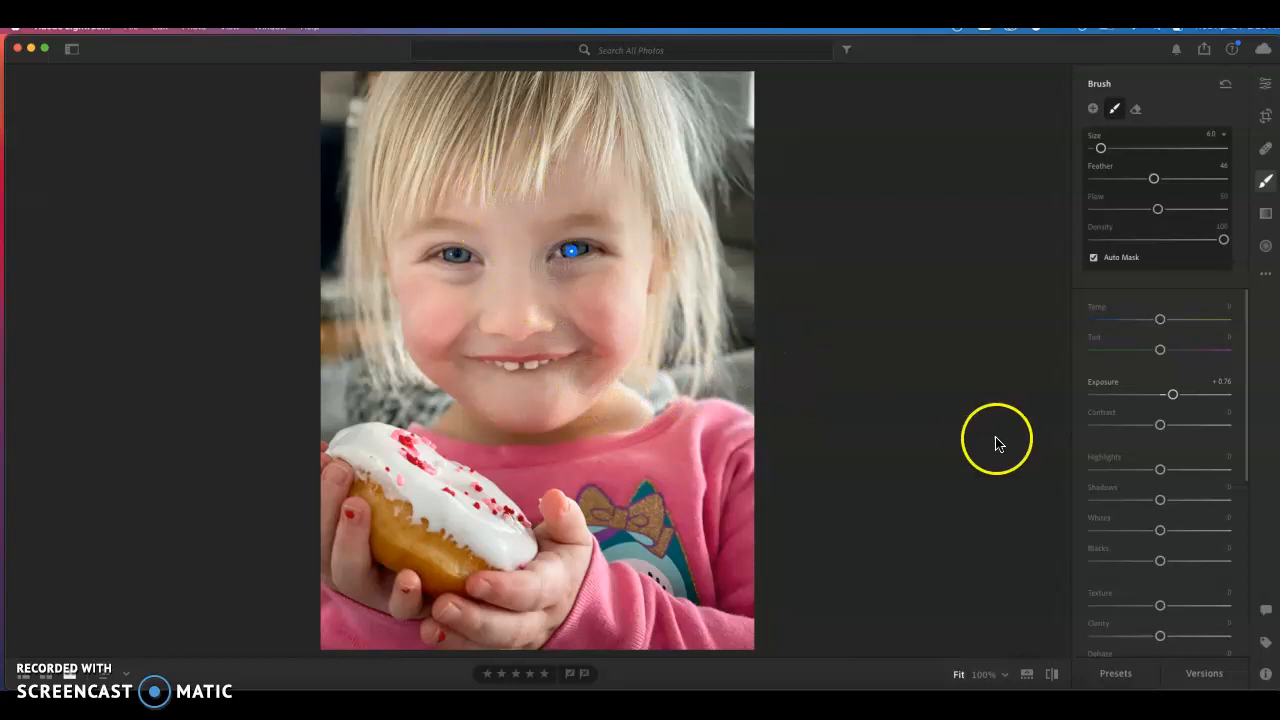
Set the eye brush adjustment's Sharpness to +43.
{"action": "scroll", "coordinate": [1181, 514], "scroll_direction": "down", "scroll_amount": 5}
{"action": "scroll", "coordinate": [1184, 516], "scroll_direction": "down", "scroll_amount": 3}
{"action": "scroll", "coordinate": [1184, 516], "scroll_direction": "up", "scroll_amount": 4}
{"action": "scroll", "coordinate": [1184, 516], "scroll_direction": "down", "scroll_amount": 1}
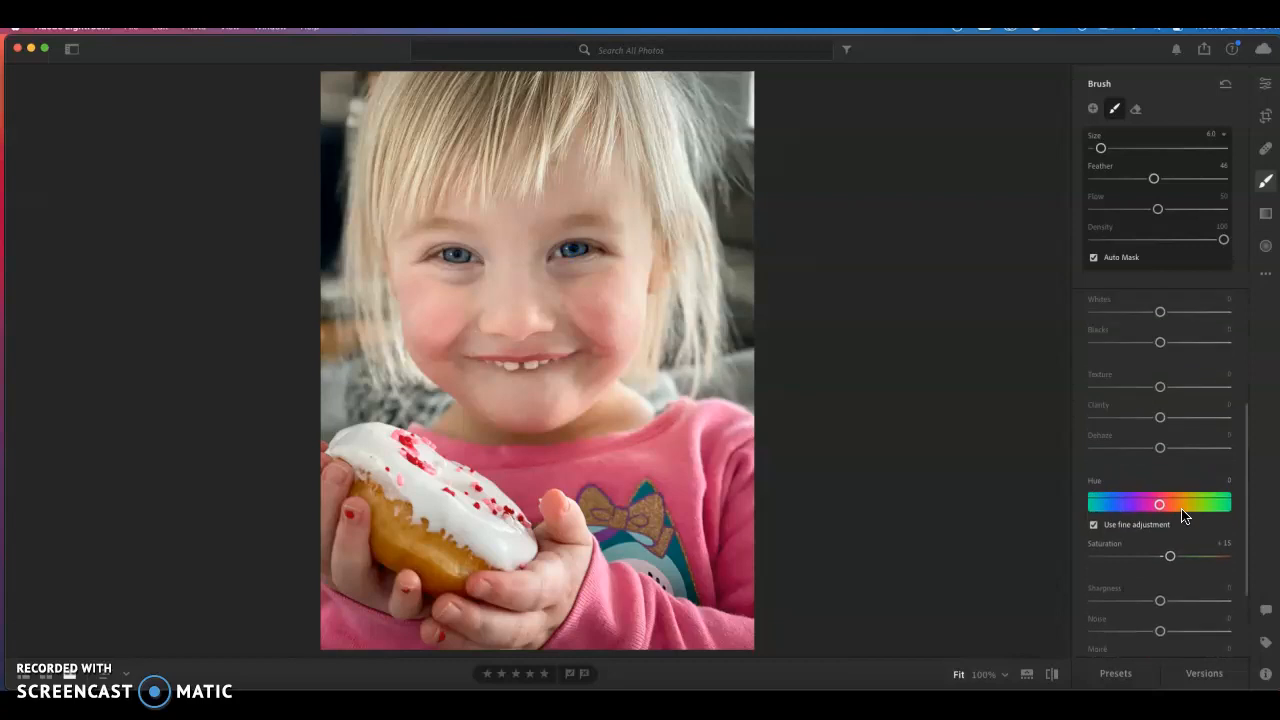
{"action": "scroll", "coordinate": [1181, 514], "scroll_direction": "down", "scroll_amount": 3}
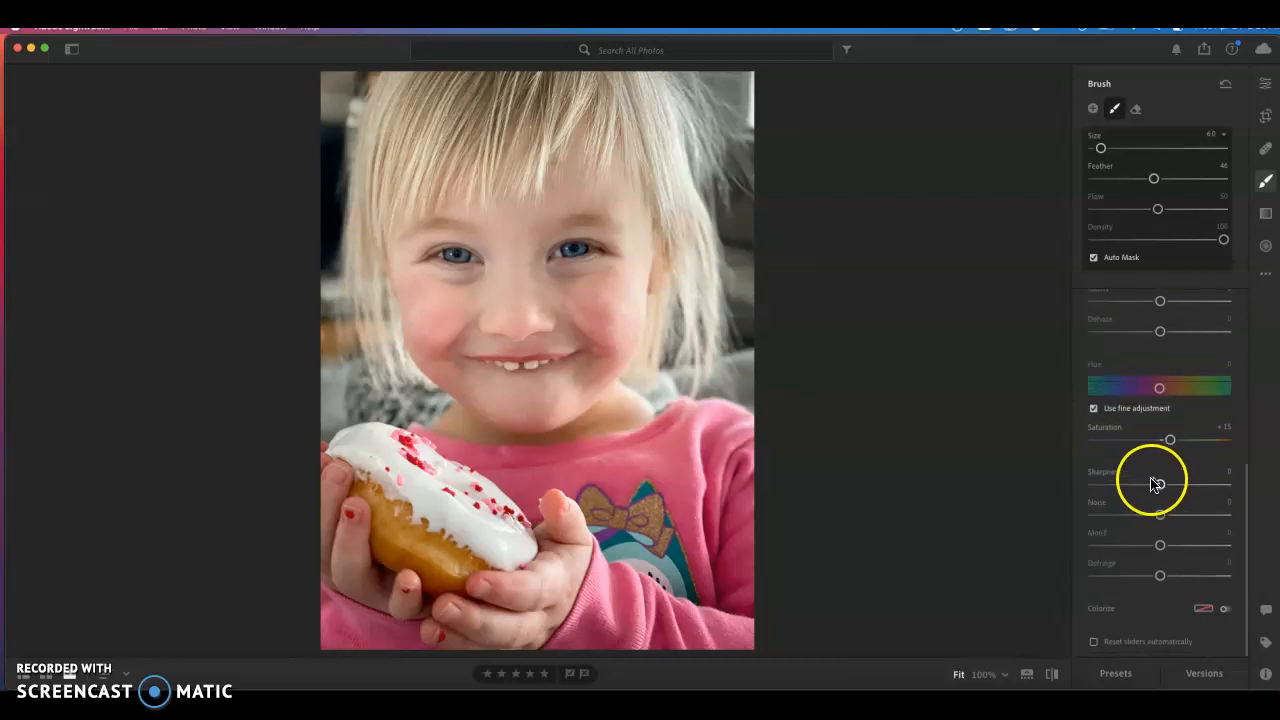
{"action": "left_click", "coordinate": [1160, 485]}
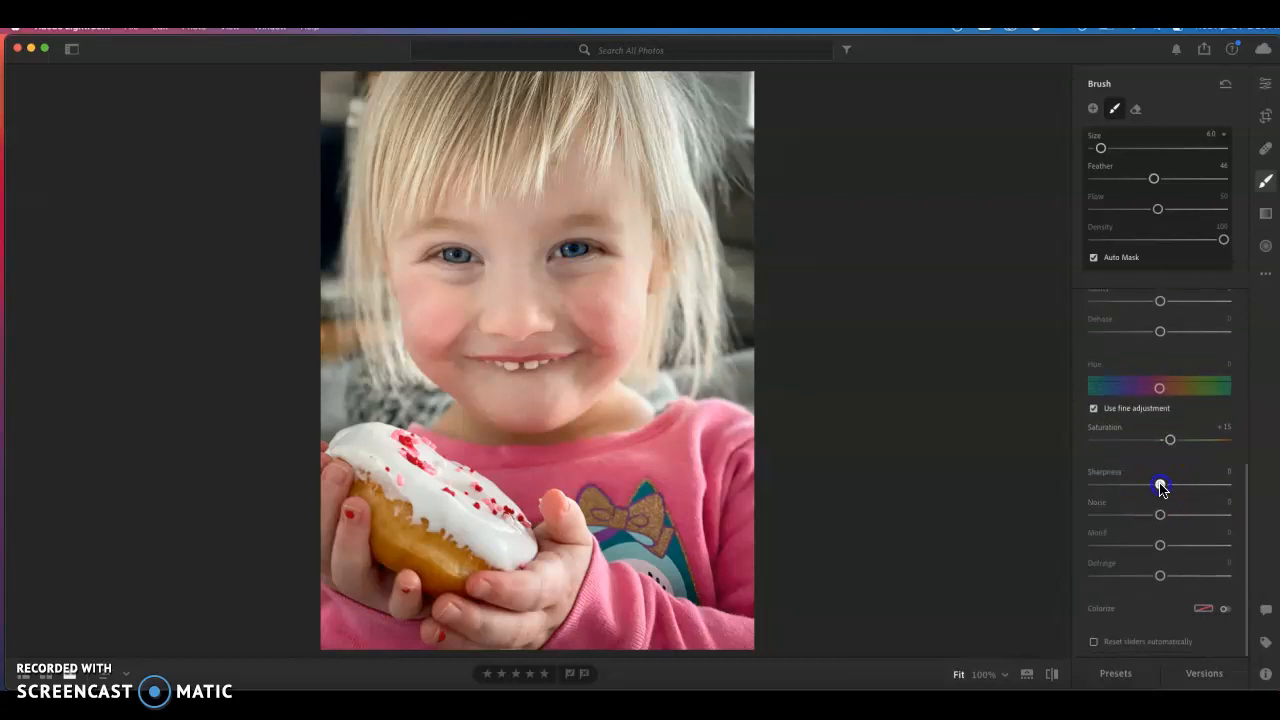
{"action": "left_click_drag", "start_coordinate": [1160, 485], "coordinate": [1190, 488]}
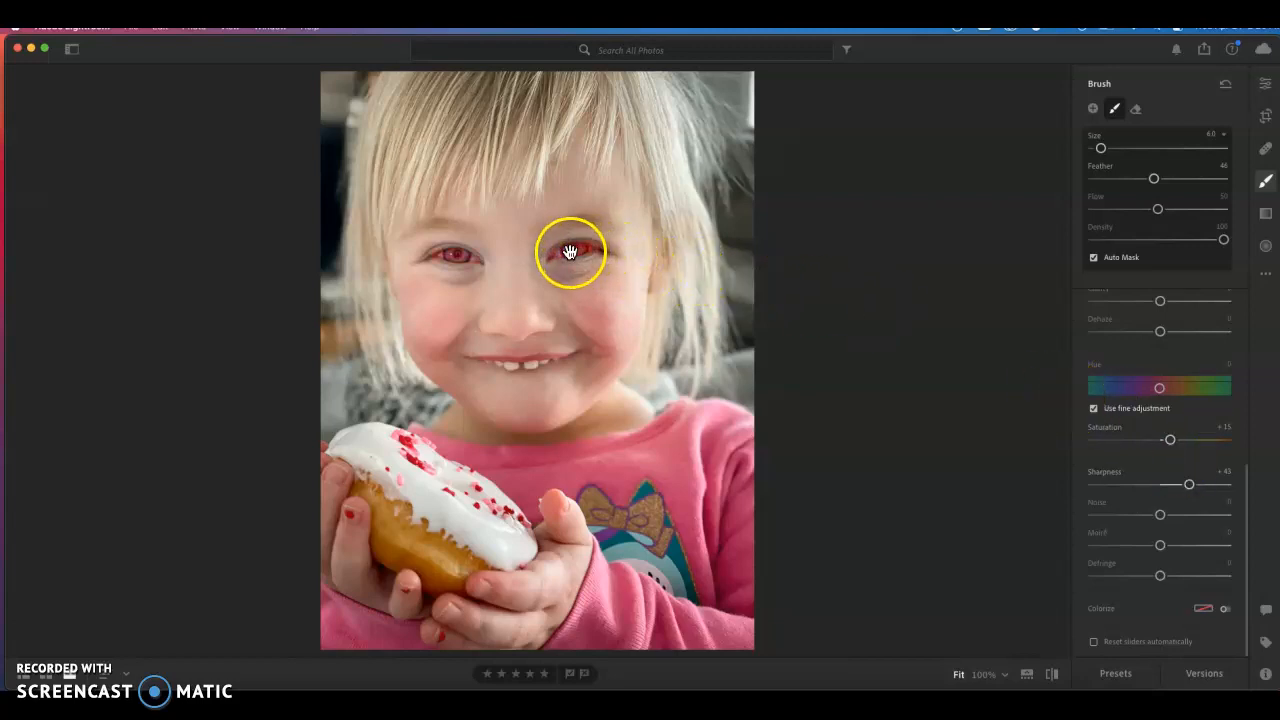
Finish the eye adjustment and reset the brush's Sharpness, Saturation and Exposure to 0 for a new brush adjustment.
{"action": "key", "text": "Return"}
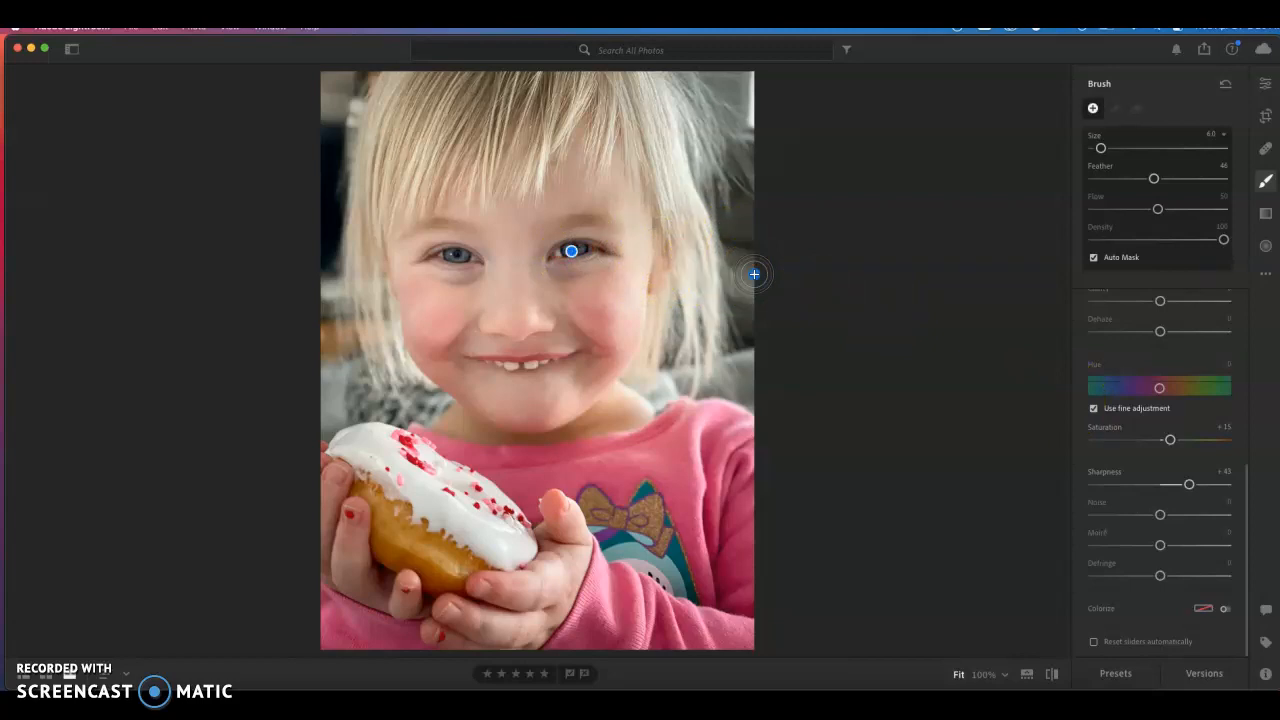
{"action": "key", "text": "b"}
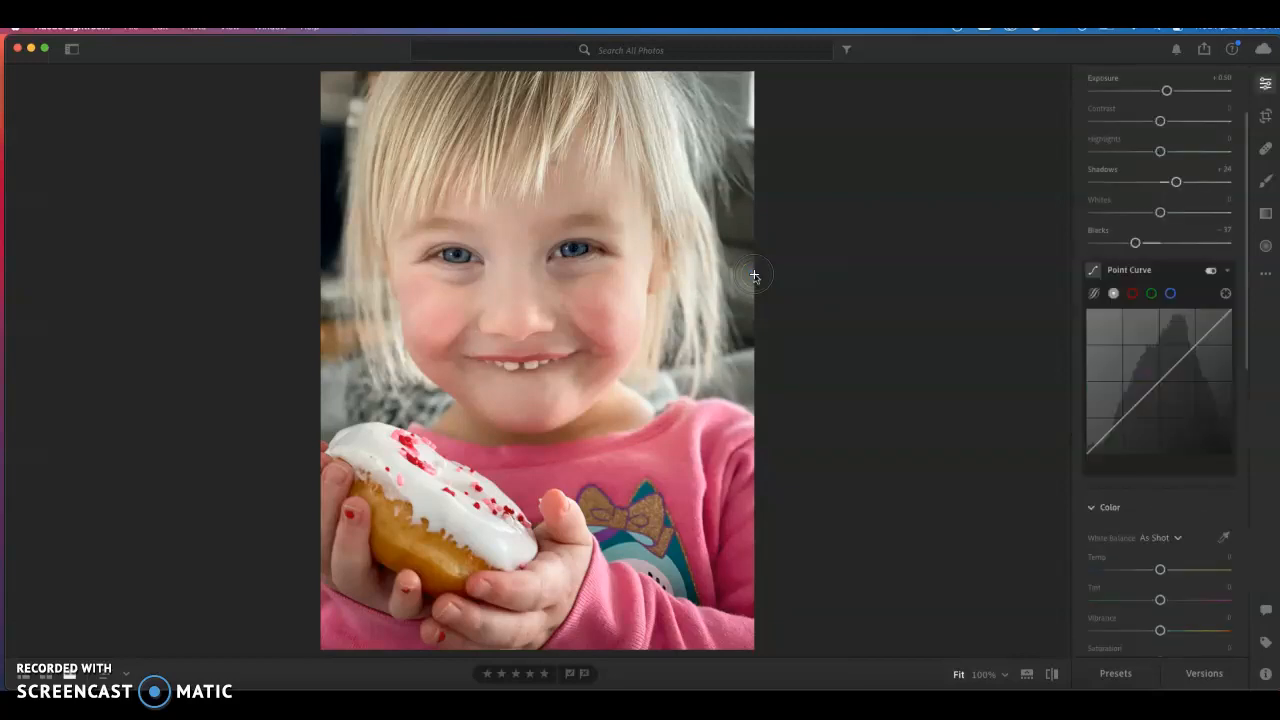
{"action": "left_click", "coordinate": [1263, 182]}
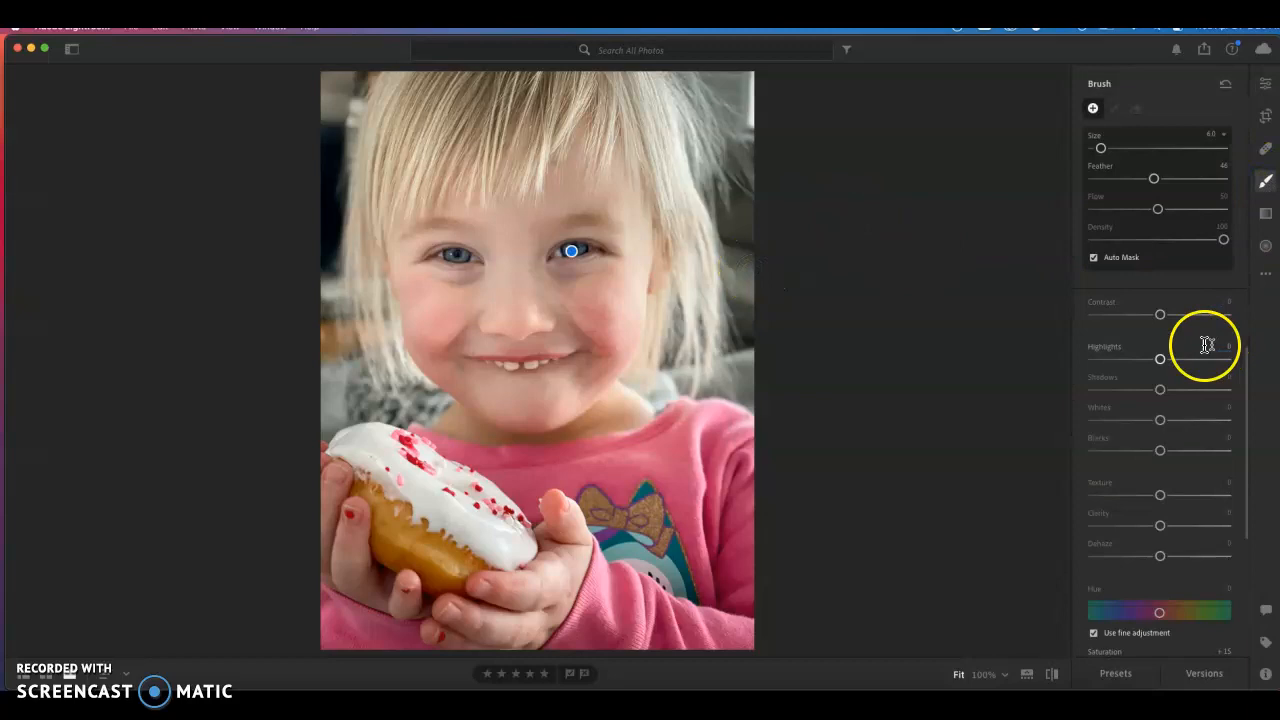
{"action": "scroll", "coordinate": [1160, 372], "scroll_direction": "down", "scroll_amount": 5}
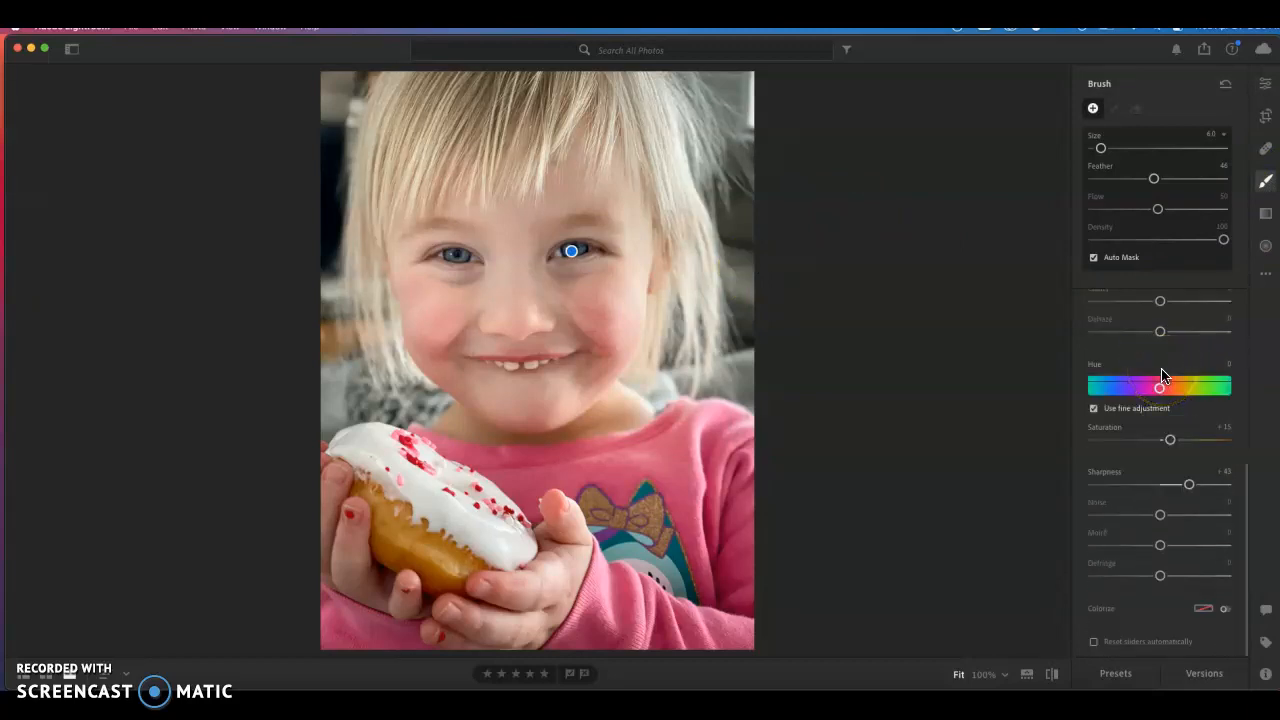
{"action": "left_click", "coordinate": [1163, 488]}
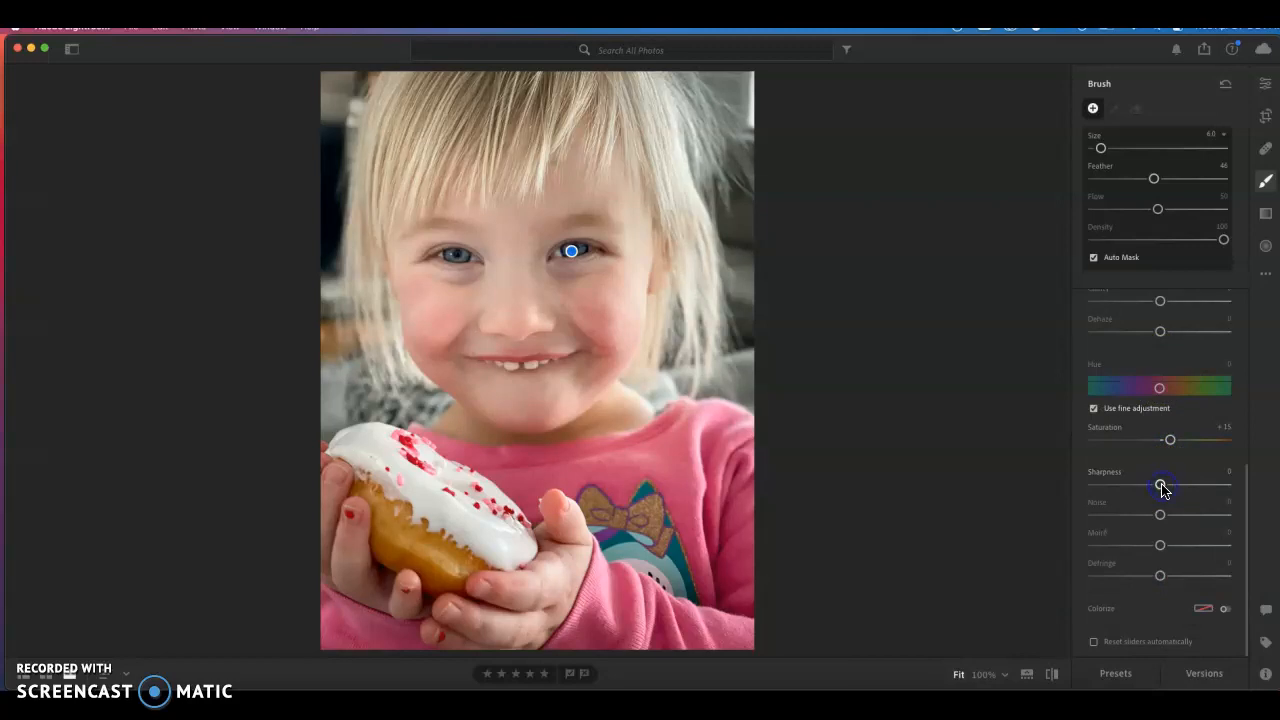
{"action": "scroll", "coordinate": [1162, 488], "scroll_direction": "up", "scroll_amount": 1}
{"action": "double_click", "coordinate": [1166, 466]}
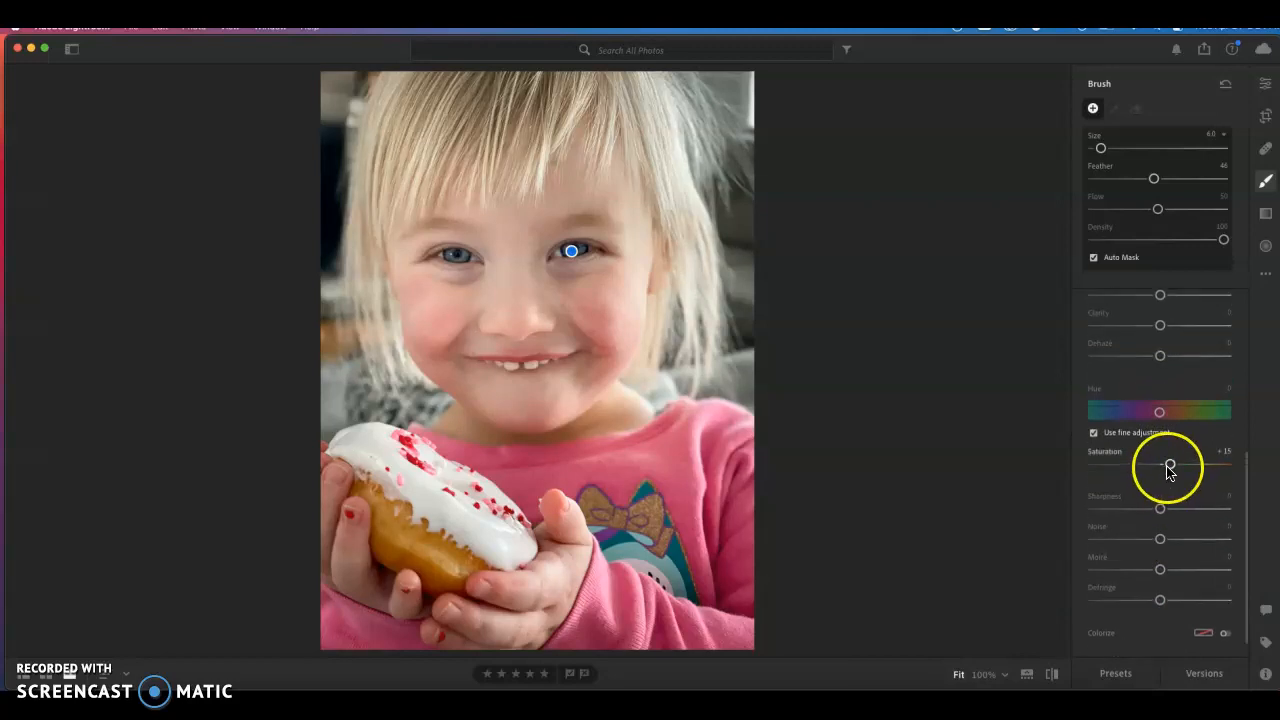
{"action": "scroll", "coordinate": [1155, 393], "scroll_direction": "up", "scroll_amount": 5}
{"action": "double_click", "coordinate": [1172, 393]}
Reduce the brush size until it is small enough to paint within the girl's iris.
{"action": "mouse_move", "coordinate": [642, 256]}
{"action": "left_mouse_down"}
{"action": "mouse_move", "coordinate": [470, 242]}
{"action": "mouse_move", "coordinate": [446, 265]}
{"action": "left_mouse_up"}
{"action": "key", "text": "z"}
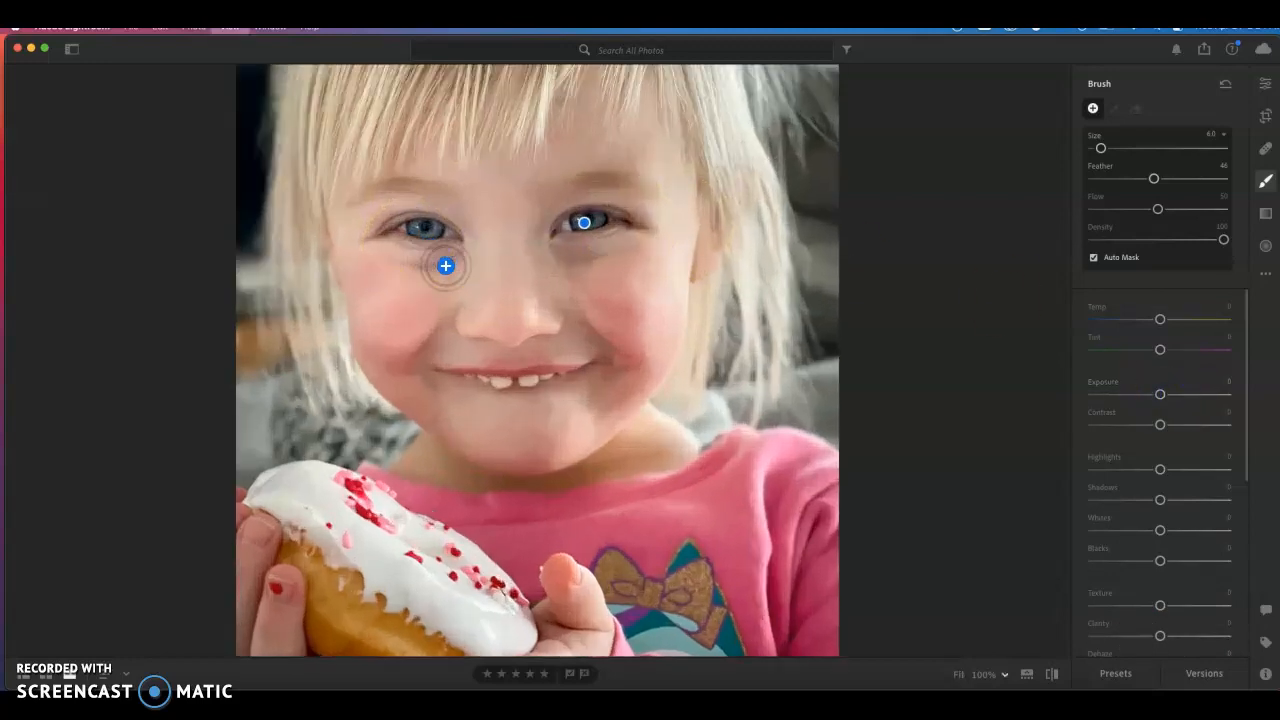
{"action": "key", "text": "bracketright"}
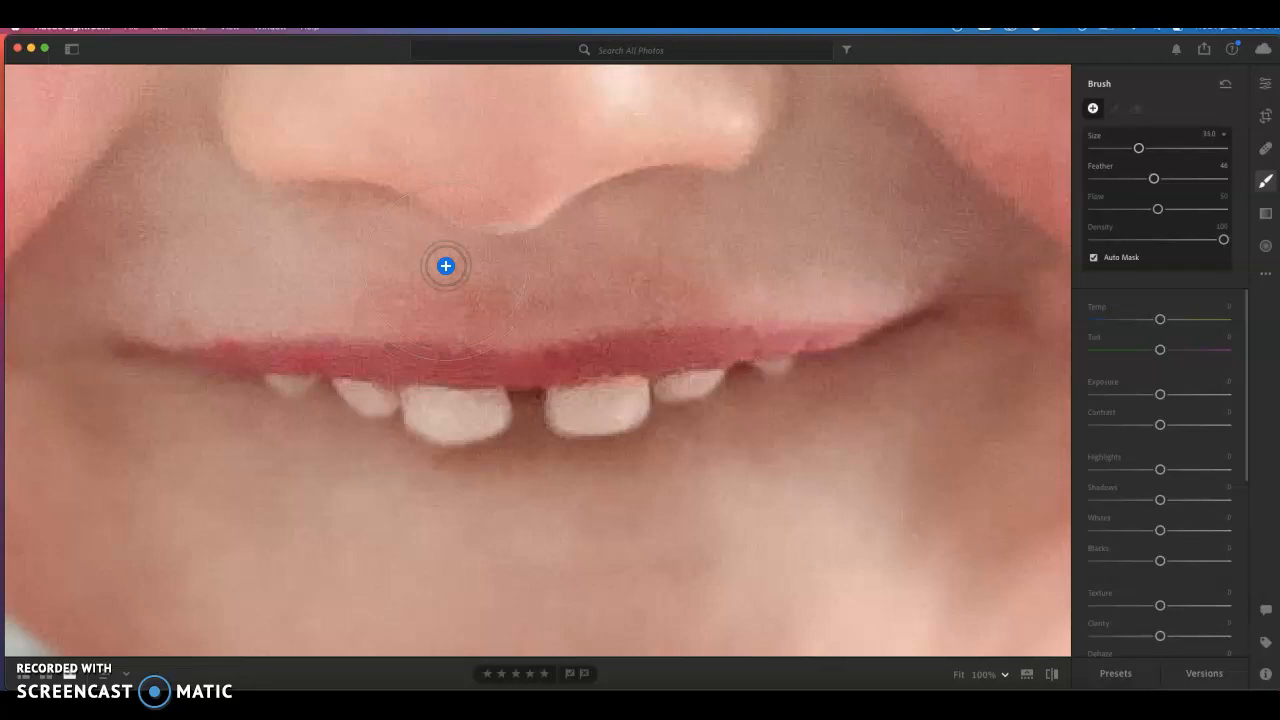
{"action": "left_click_drag", "start_coordinate": [489, 249], "coordinate": [665, 598]}
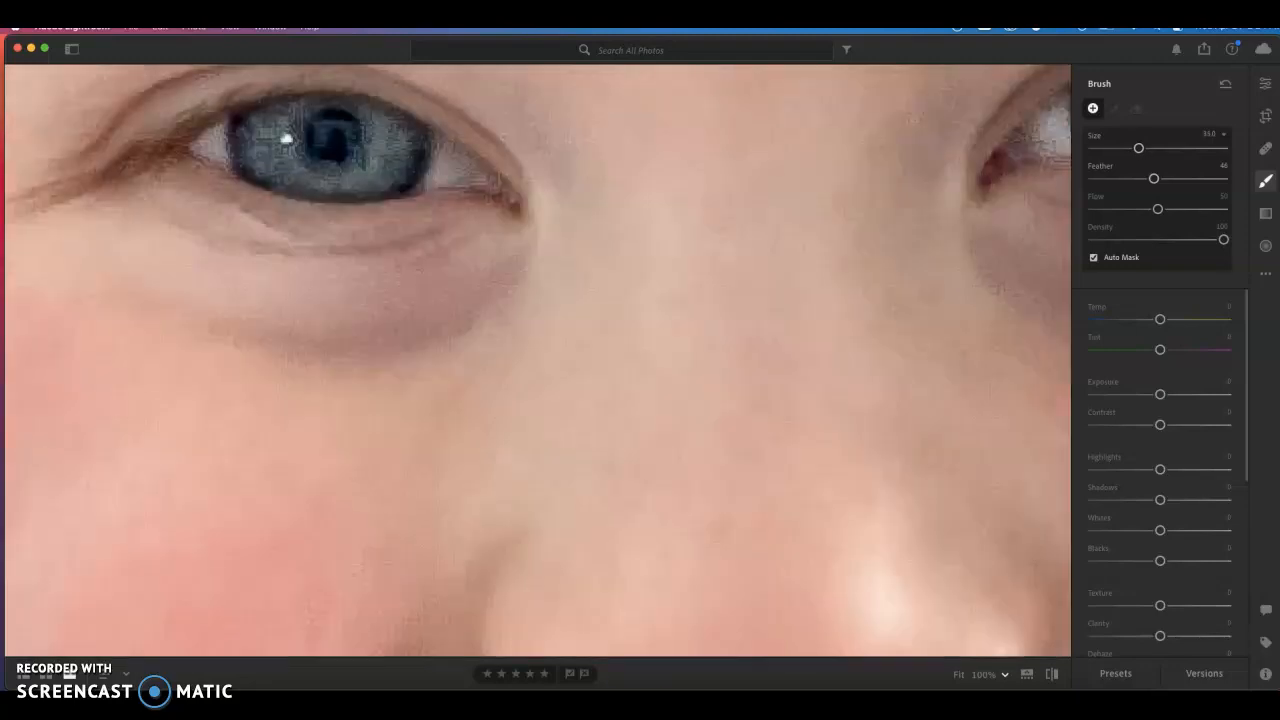
{"action": "mouse_move", "coordinate": [523, 174]}
{"action": "left_mouse_down"}
{"action": "mouse_move", "coordinate": [471, 206]}
{"action": "mouse_move", "coordinate": [438, 278]}
{"action": "mouse_move", "coordinate": [363, 277]}
{"action": "mouse_move", "coordinate": [309, 323]}
{"action": "left_mouse_up"}
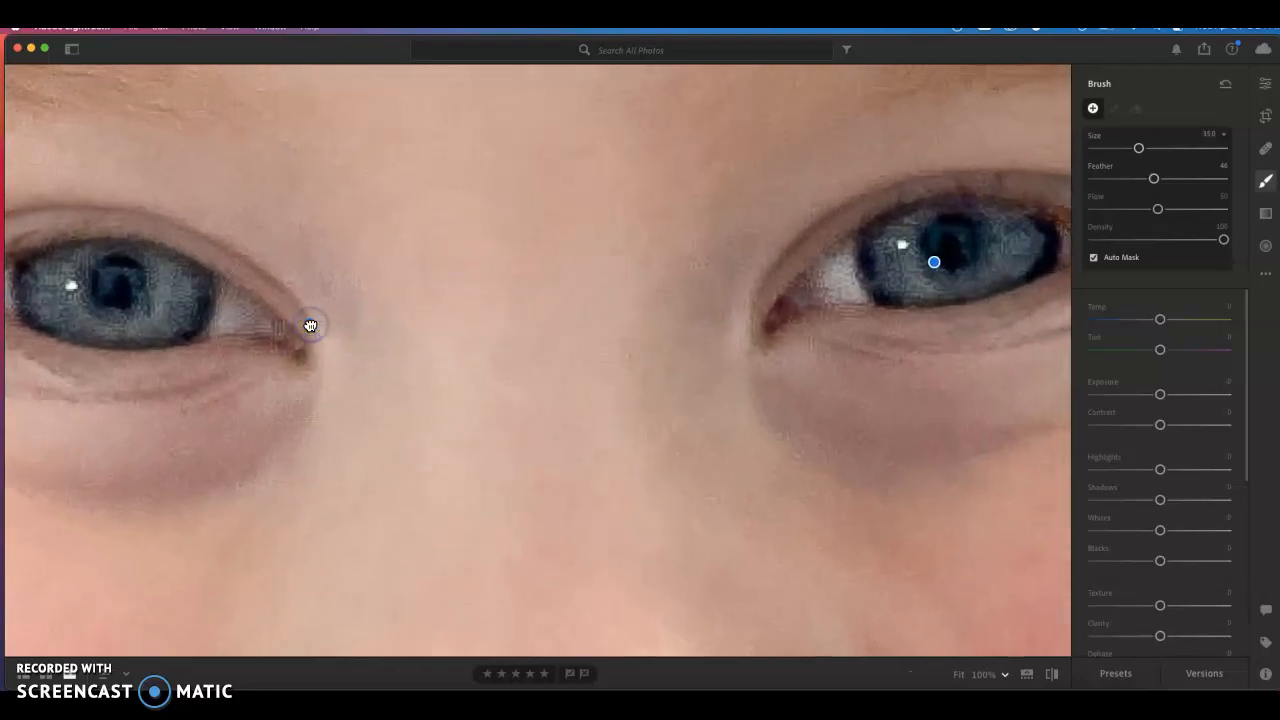
{"action": "left_click", "coordinate": [140, 289]}
{"action": "key", "text": "bracketleft"}
{"action": "key", "text": "bracketleft"}
{"action": "key", "text": "bracketleft"}
{"action": "key", "text": "bracketleft"}
{"action": "key", "text": "bracketleft"}
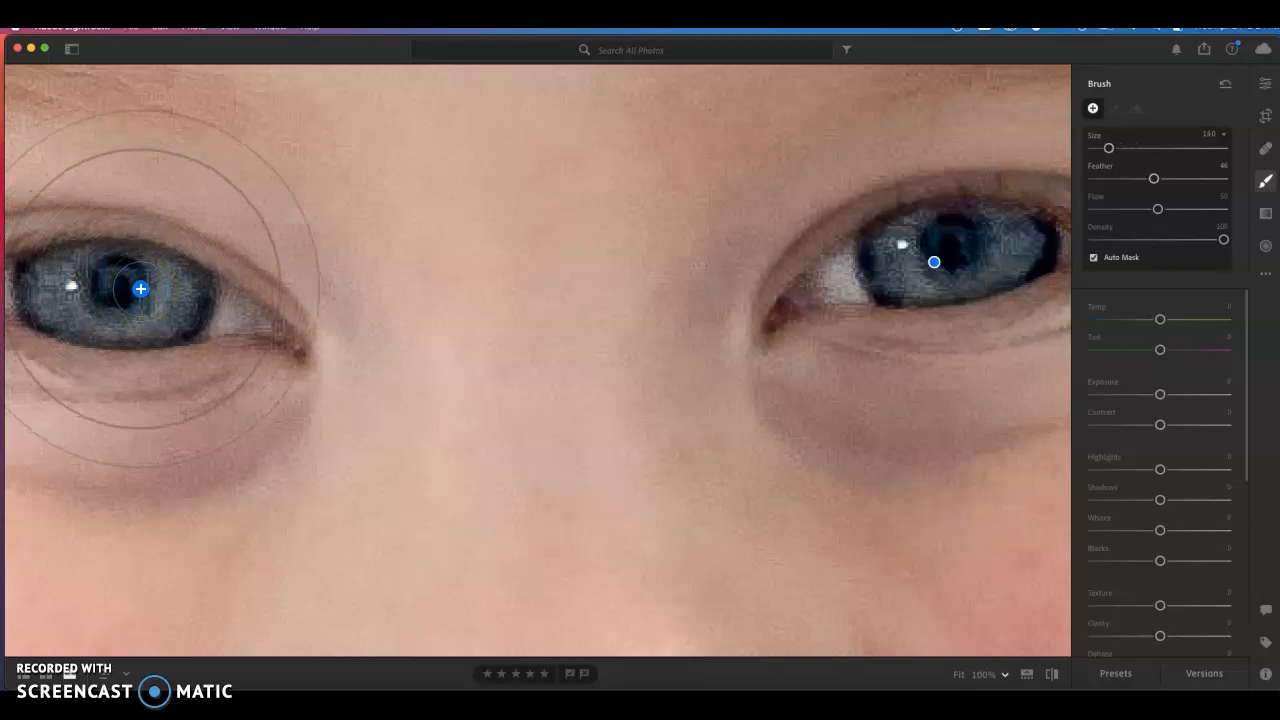
Paint a new brush adjustment over the irises of both of the girl's eyes.
{"action": "mouse_move", "coordinate": [102, 280]}
{"action": "left_mouse_down"}
{"action": "mouse_move", "coordinate": [49, 285]}
{"action": "mouse_move", "coordinate": [69, 289]}
{"action": "mouse_move", "coordinate": [57, 280]}
{"action": "mouse_move", "coordinate": [78, 322]}
{"action": "mouse_move", "coordinate": [111, 331]}
{"action": "mouse_move", "coordinate": [156, 322]}
{"action": "mouse_move", "coordinate": [174, 279]}
{"action": "left_mouse_up"}
{"action": "key", "text": "["}
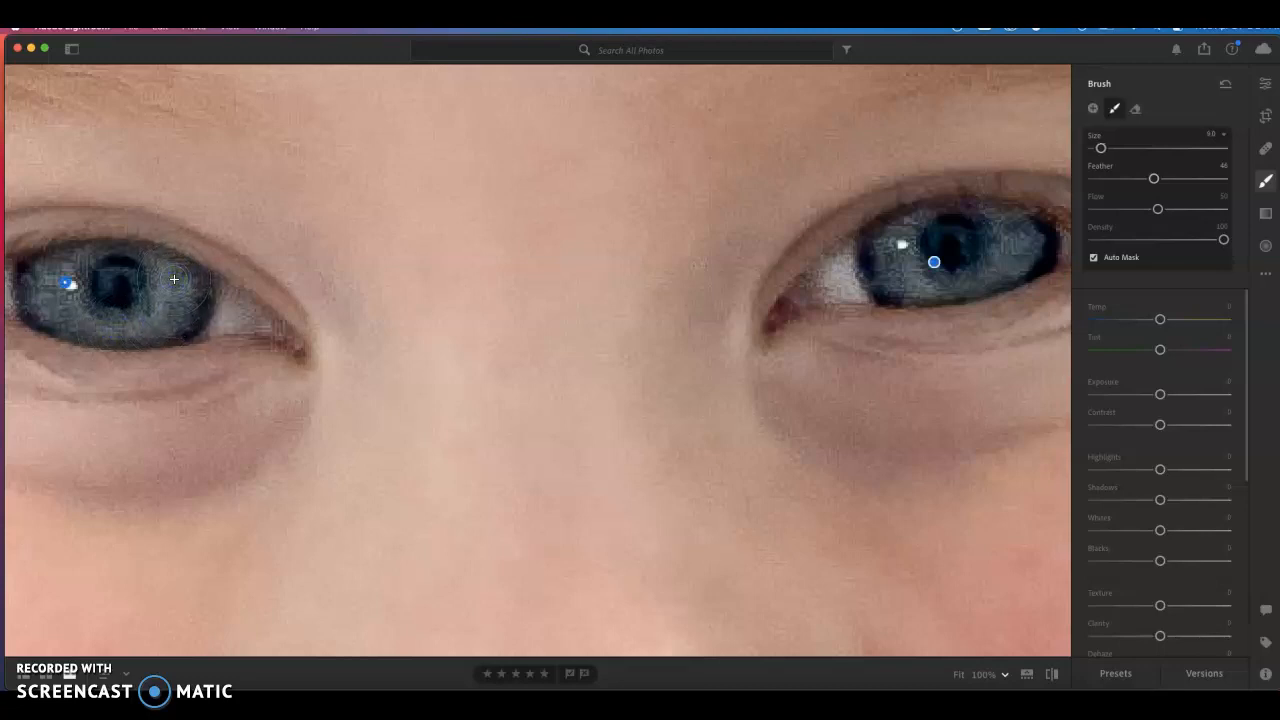
{"action": "left_click", "coordinate": [162, 264]}
{"action": "key", "text": "bracketright"}
{"action": "mouse_move", "coordinate": [896, 270]}
{"action": "left_mouse_down"}
{"action": "mouse_move", "coordinate": [901, 242]}
{"action": "mouse_move", "coordinate": [900, 268]}
{"action": "mouse_move", "coordinate": [975, 281]}
{"action": "mouse_move", "coordinate": [1012, 248]}
{"action": "mouse_move", "coordinate": [1011, 231]}
{"action": "mouse_move", "coordinate": [1026, 240]}
{"action": "mouse_move", "coordinate": [1012, 263]}
{"action": "mouse_move", "coordinate": [987, 215]}
{"action": "left_mouse_up"}
{"action": "key", "text": "z"}
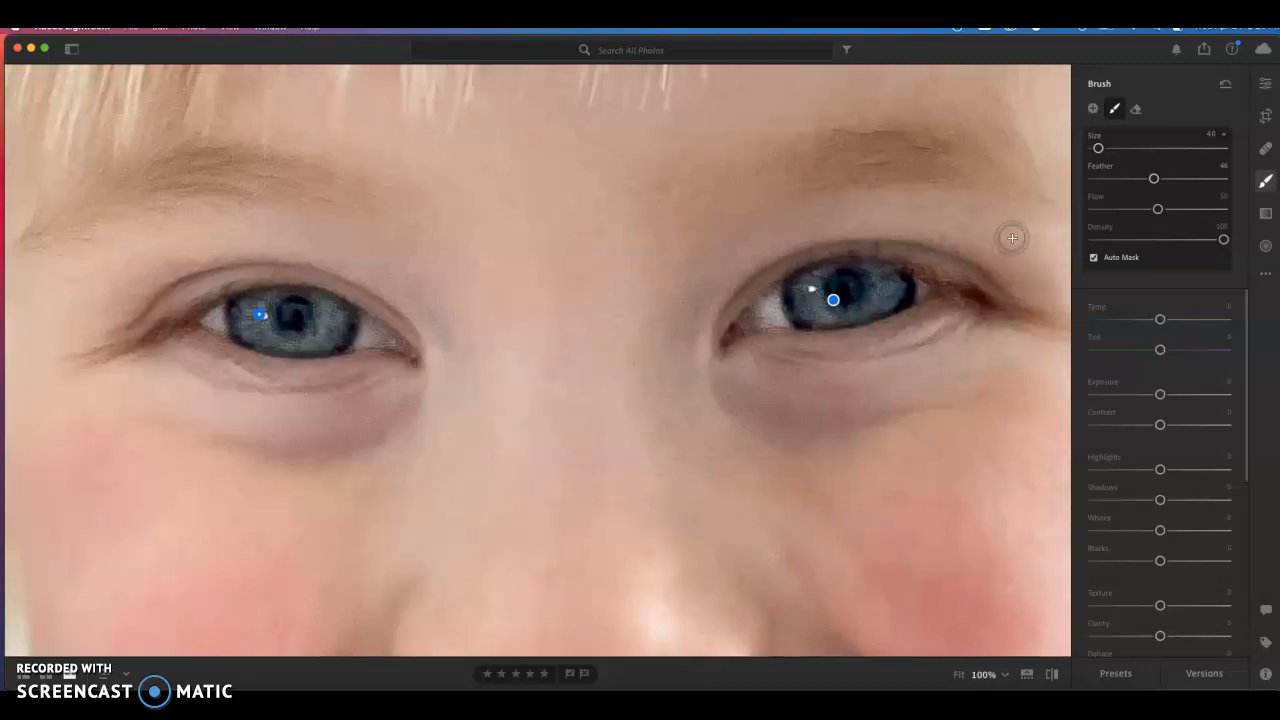
Set the iris brush adjustment's Temp to -6 and Saturation to +12, and close the brush.
{"action": "key", "text": "z"}
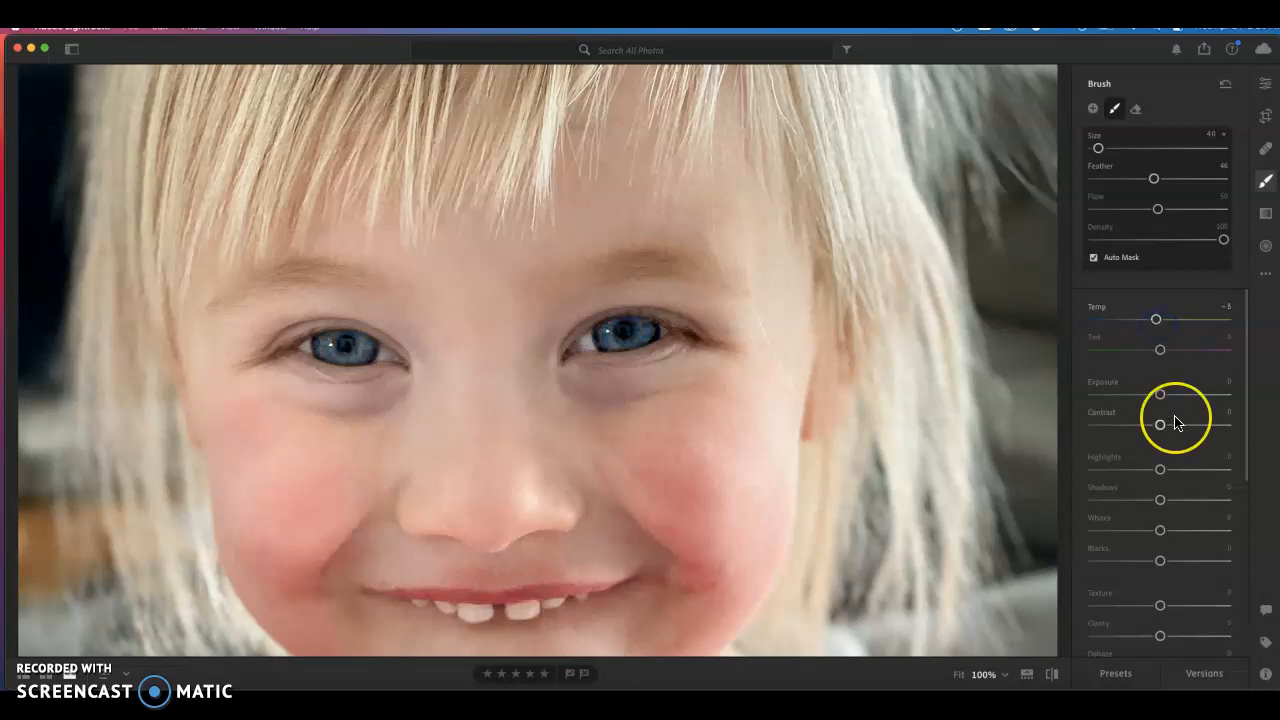
{"action": "scroll", "coordinate": [1172, 422], "scroll_direction": "down", "scroll_amount": 4}
{"action": "scroll", "coordinate": [1175, 422], "scroll_direction": "up", "scroll_amount": 2}
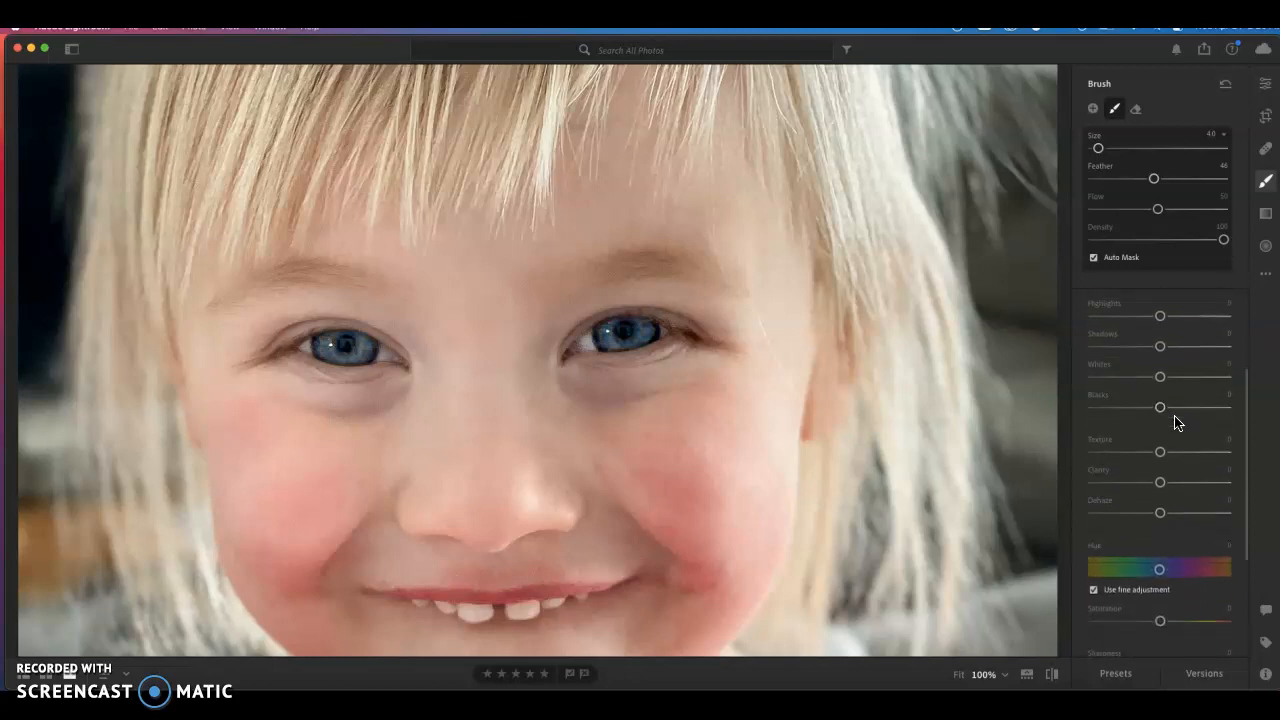
{"action": "scroll", "coordinate": [1175, 422], "scroll_direction": "down", "scroll_amount": 6}
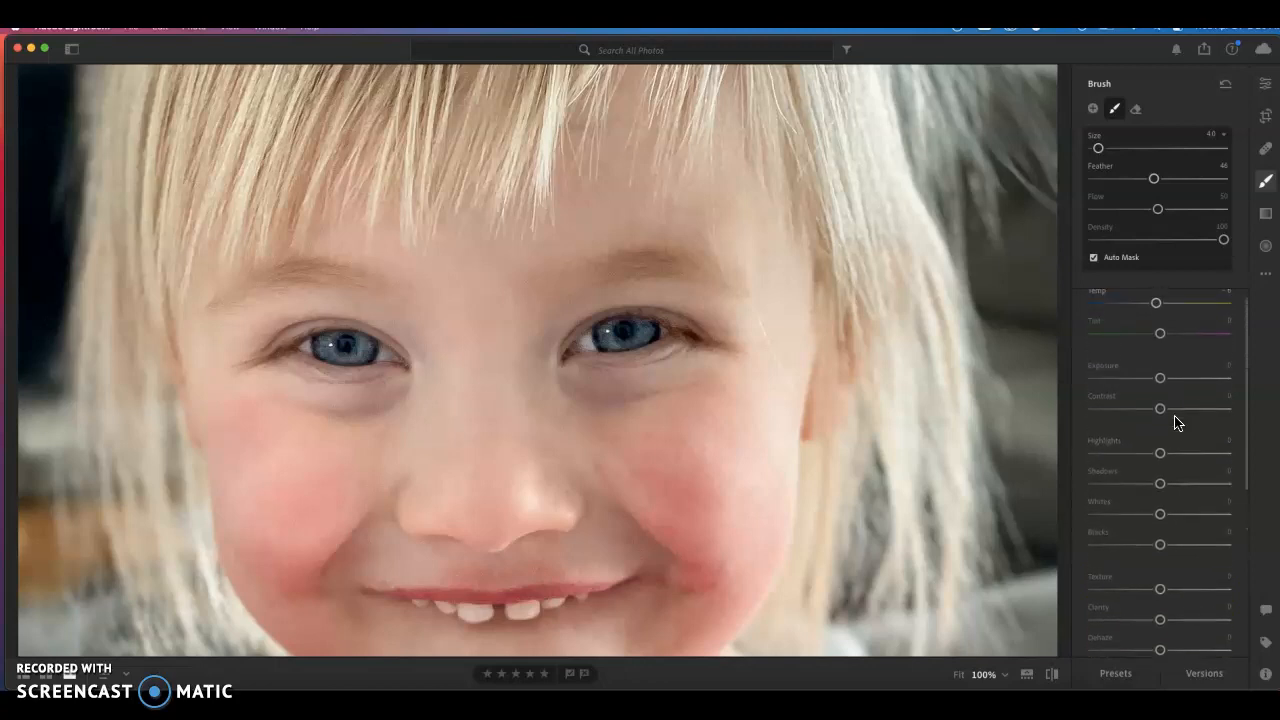
{"action": "scroll", "coordinate": [1175, 422], "scroll_direction": "down", "scroll_amount": 3}
{"action": "left_click_drag", "start_coordinate": [1168, 447], "coordinate": [1162, 455]}
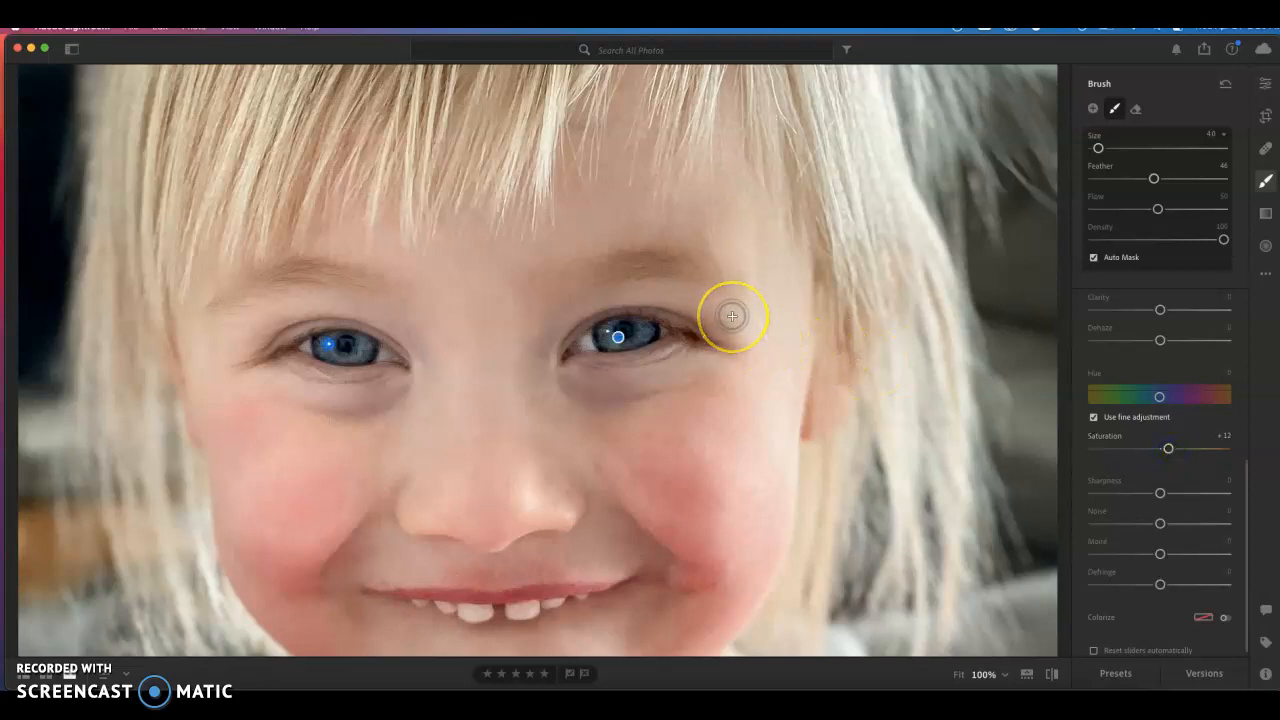
{"action": "key", "text": "Escape"}
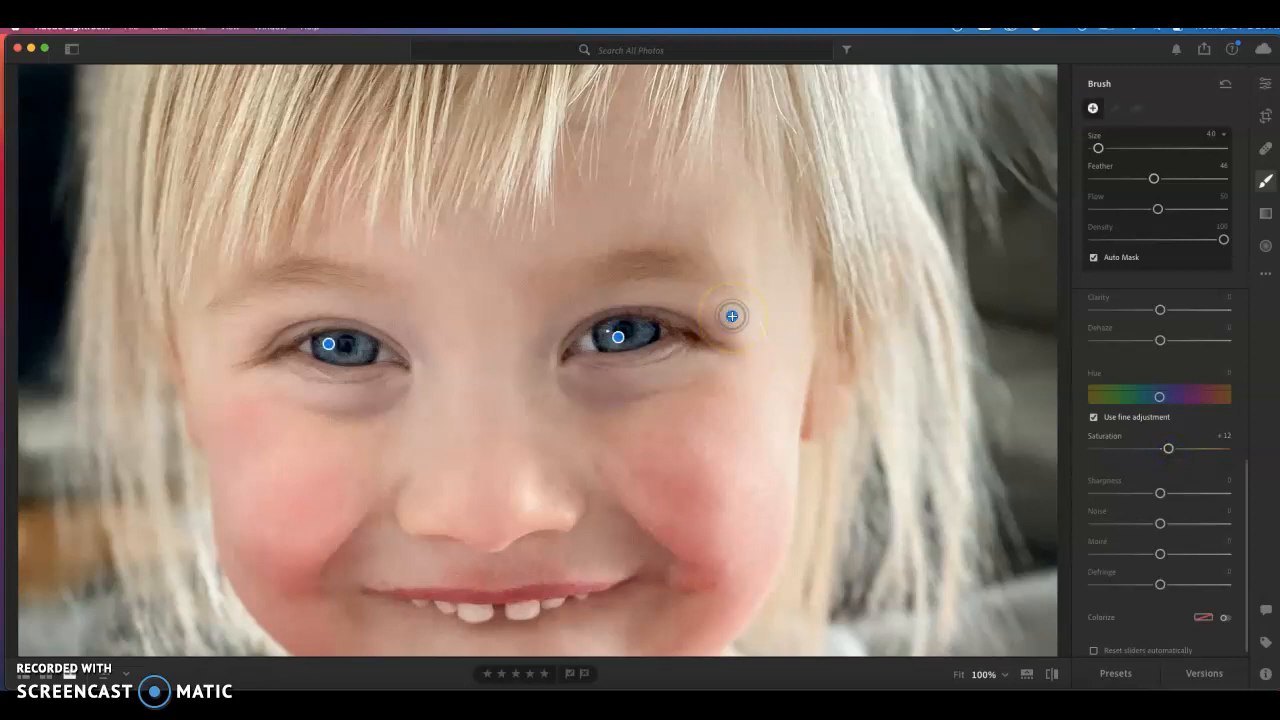
{"action": "key", "text": "Escape"}
Compare the whole edited portrait with the original several times.
{"action": "left_click", "coordinate": [732, 316]}
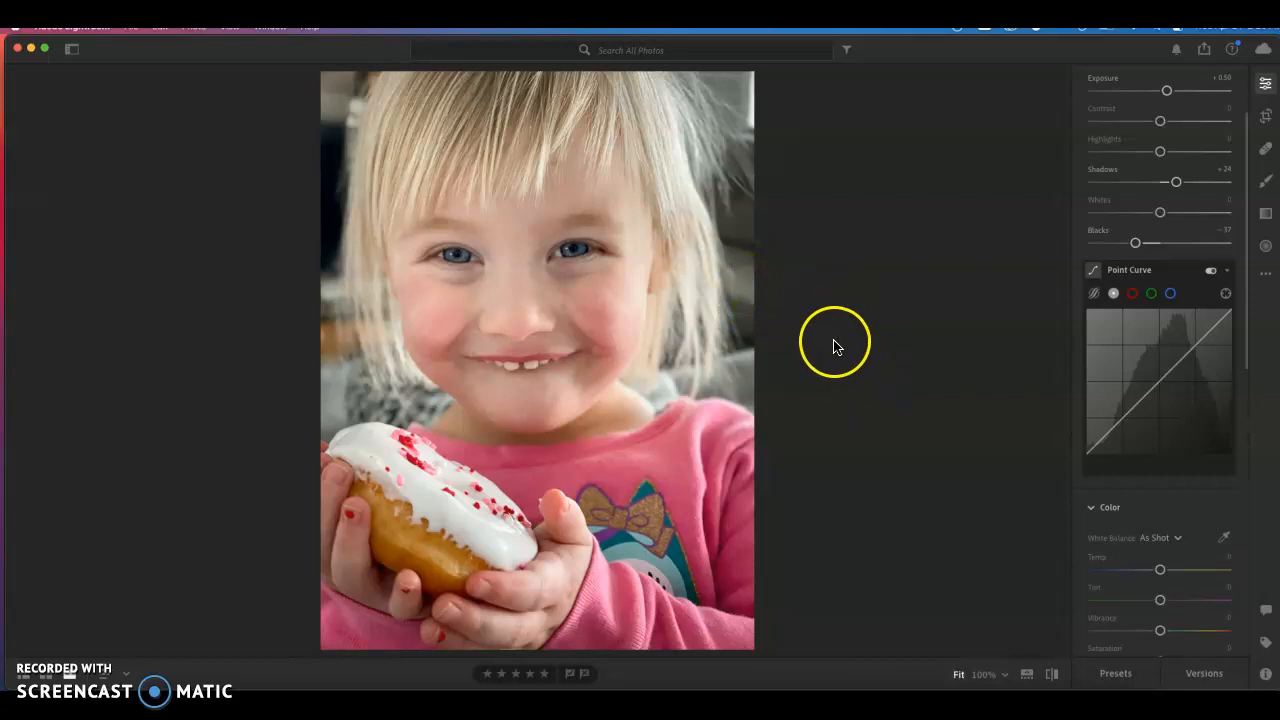
{"action": "left_click", "coordinate": [1052, 675]}
{"action": "left_click", "coordinate": [1052, 675]}
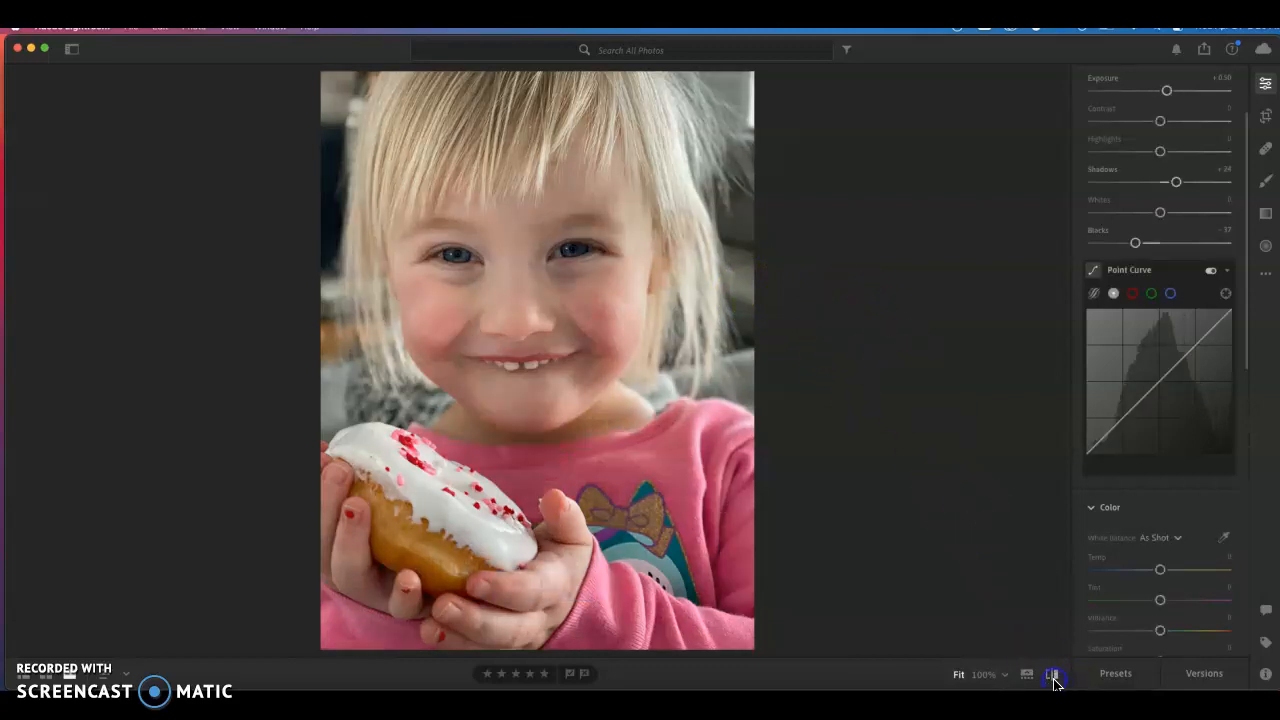
{"action": "left_click", "coordinate": [1052, 675]}
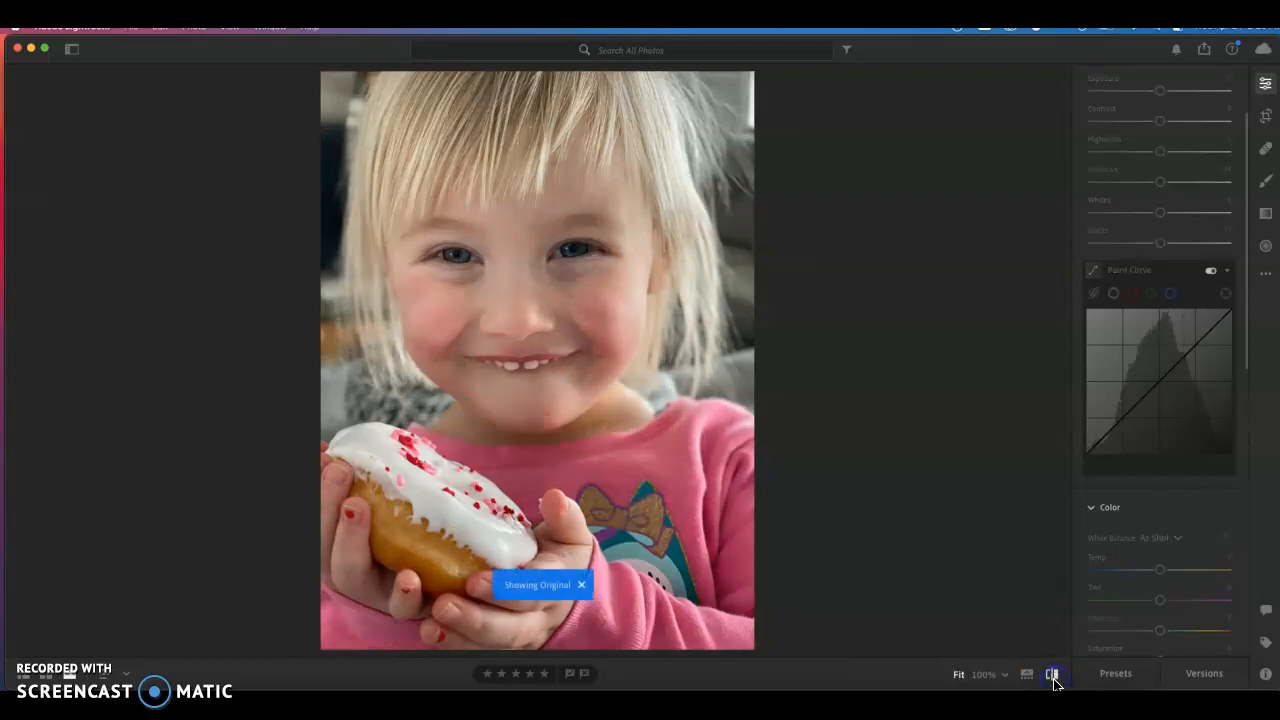
{"action": "left_click", "coordinate": [1052, 675]}
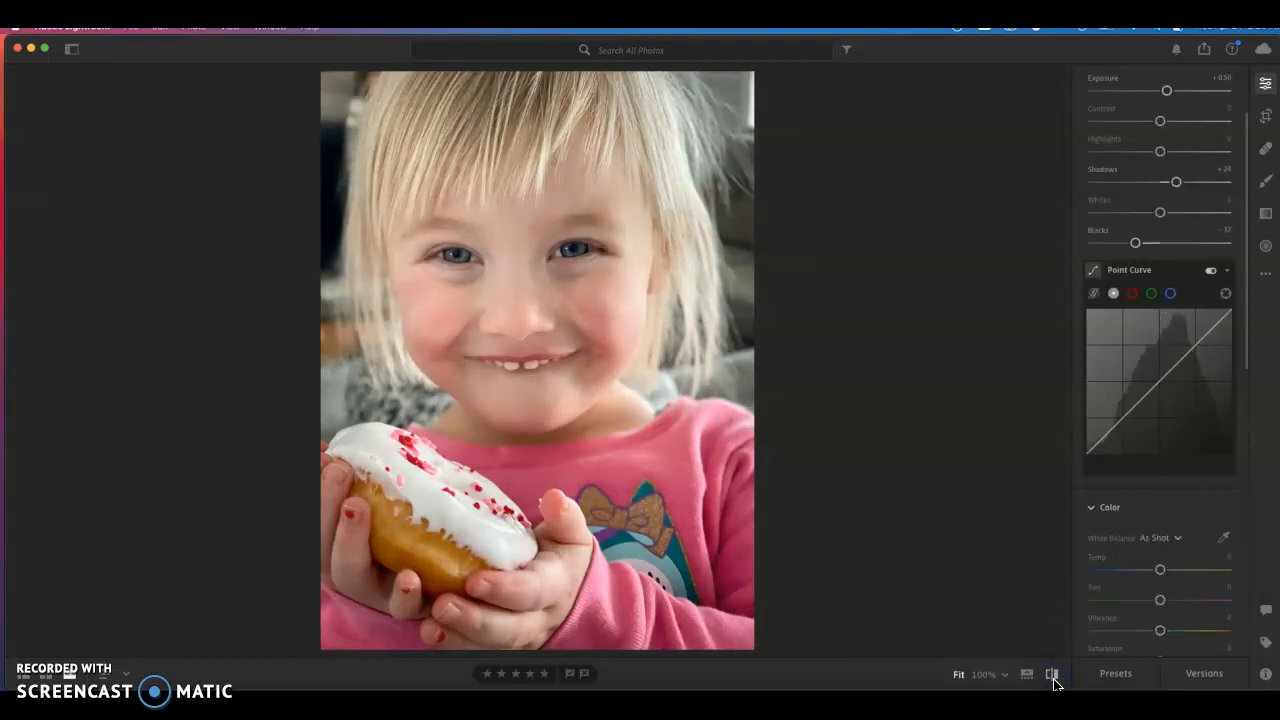
{"action": "left_click", "coordinate": [1052, 675]}
{"action": "left_click", "coordinate": [1052, 675]}
Reopen the brush and reset its Saturation and Temp to 0.
{"action": "left_click", "coordinate": [1264, 186]}
{"action": "left_click", "coordinate": [1180, 309]}
{"action": "scroll", "coordinate": [1172, 363], "scroll_direction": "down", "scroll_amount": 5}
{"action": "left_click", "coordinate": [1168, 441]}
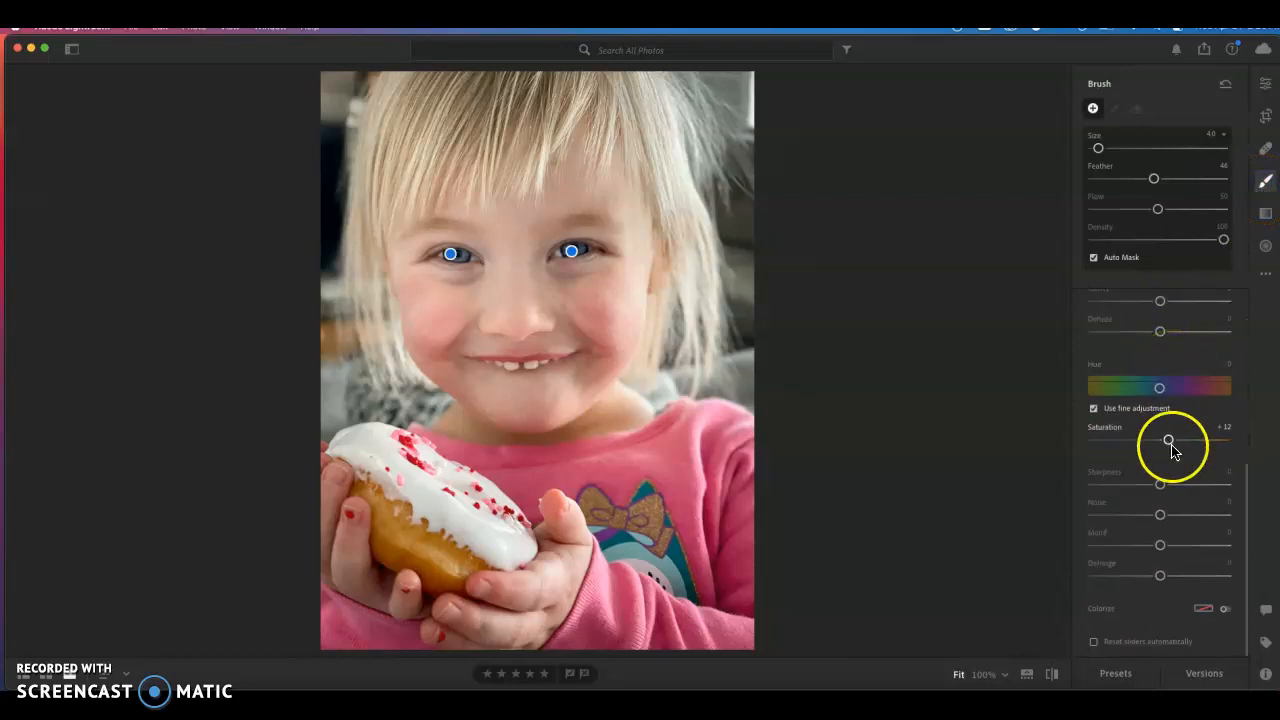
{"action": "scroll", "coordinate": [1170, 468], "scroll_direction": "up", "scroll_amount": 10}
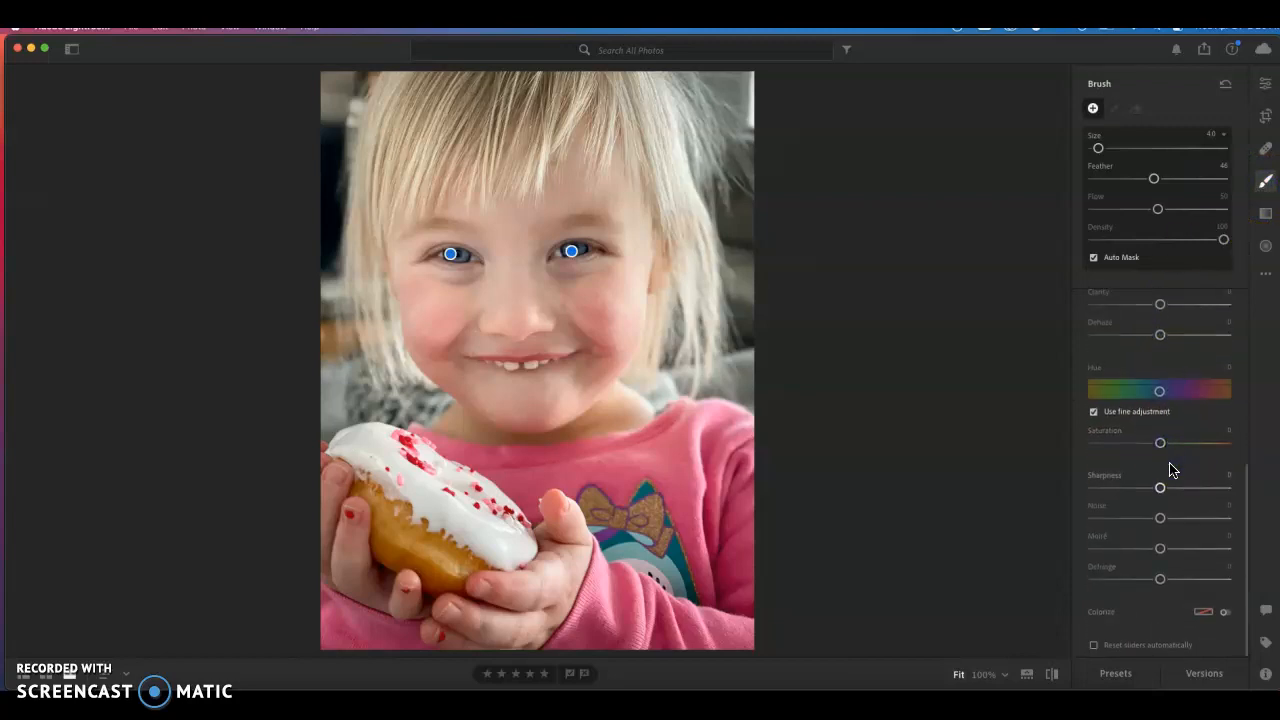
{"action": "left_click", "coordinate": [1157, 355]}
{"action": "double_click", "coordinate": [1156, 320]}
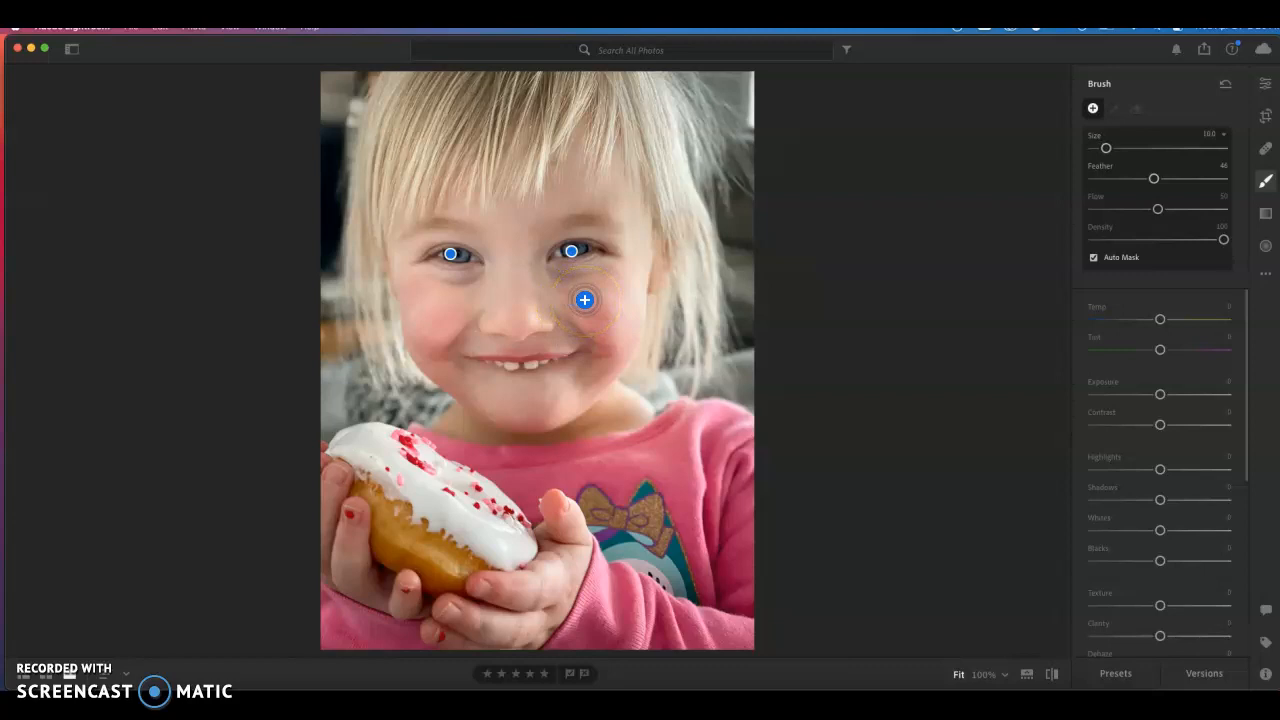
Paint a new brush adjustment over the girl's facial skin and set its Sharpness to -64.
{"action": "mouse_move", "coordinate": [584, 300]}
{"action": "left_mouse_down"}
{"action": "mouse_move", "coordinate": [572, 329]}
{"action": "mouse_move", "coordinate": [601, 362]}
{"action": "mouse_move", "coordinate": [567, 377]}
{"action": "mouse_move", "coordinate": [581, 330]}
{"action": "mouse_move", "coordinate": [556, 299]}
{"action": "mouse_move", "coordinate": [577, 322]}
{"action": "mouse_move", "coordinate": [550, 323]}
{"action": "mouse_move", "coordinate": [560, 326]}
{"action": "mouse_move", "coordinate": [546, 339]}
{"action": "mouse_move", "coordinate": [443, 306]}
{"action": "left_mouse_up"}
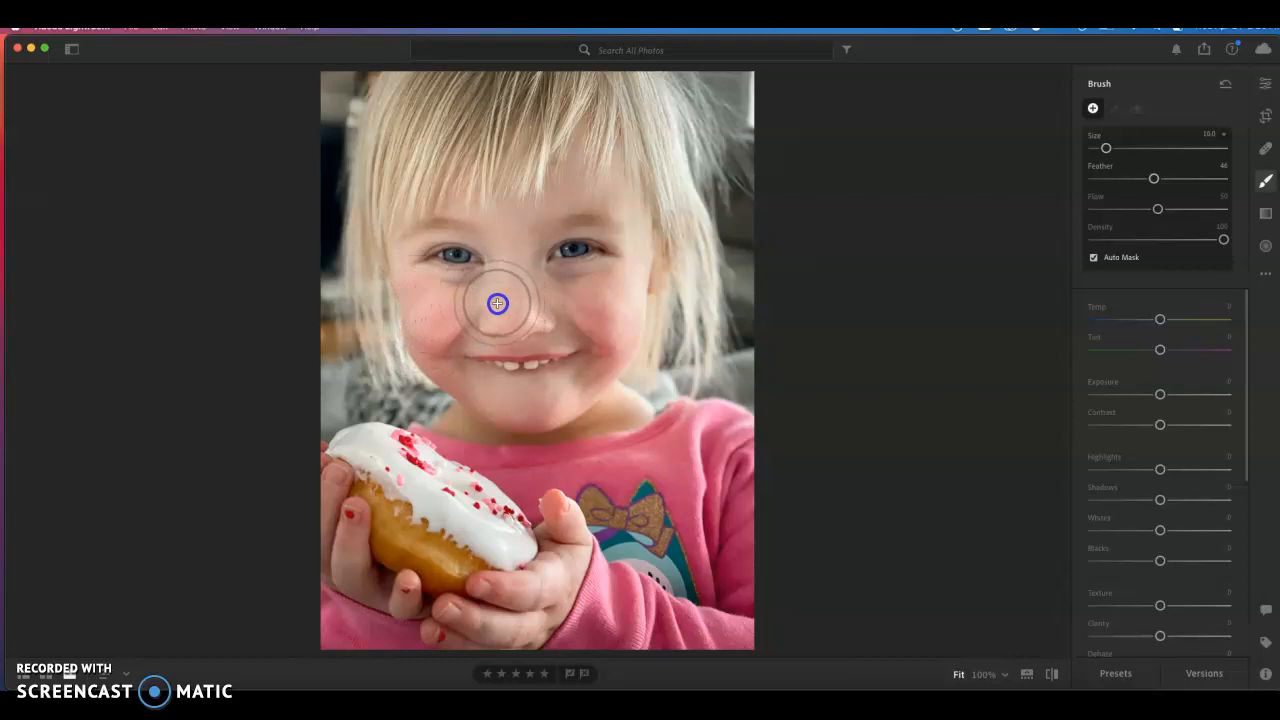
{"action": "mouse_move", "coordinate": [476, 200]}
{"action": "left_mouse_down"}
{"action": "mouse_move", "coordinate": [611, 189]}
{"action": "mouse_move", "coordinate": [637, 209]}
{"action": "mouse_move", "coordinate": [637, 230]}
{"action": "mouse_move", "coordinate": [620, 294]}
{"action": "mouse_move", "coordinate": [566, 294]}
{"action": "mouse_move", "coordinate": [586, 277]}
{"action": "mouse_move", "coordinate": [568, 282]}
{"action": "mouse_move", "coordinate": [620, 297]}
{"action": "mouse_move", "coordinate": [603, 317]}
{"action": "mouse_move", "coordinate": [614, 334]}
{"action": "mouse_move", "coordinate": [594, 380]}
{"action": "mouse_move", "coordinate": [501, 400]}
{"action": "mouse_move", "coordinate": [471, 389]}
{"action": "mouse_move", "coordinate": [457, 371]}
{"action": "mouse_move", "coordinate": [531, 409]}
{"action": "mouse_move", "coordinate": [553, 403]}
{"action": "mouse_move", "coordinate": [600, 374]}
{"action": "mouse_move", "coordinate": [614, 320]}
{"action": "mouse_move", "coordinate": [586, 317]}
{"action": "mouse_move", "coordinate": [602, 316]}
{"action": "left_mouse_up"}
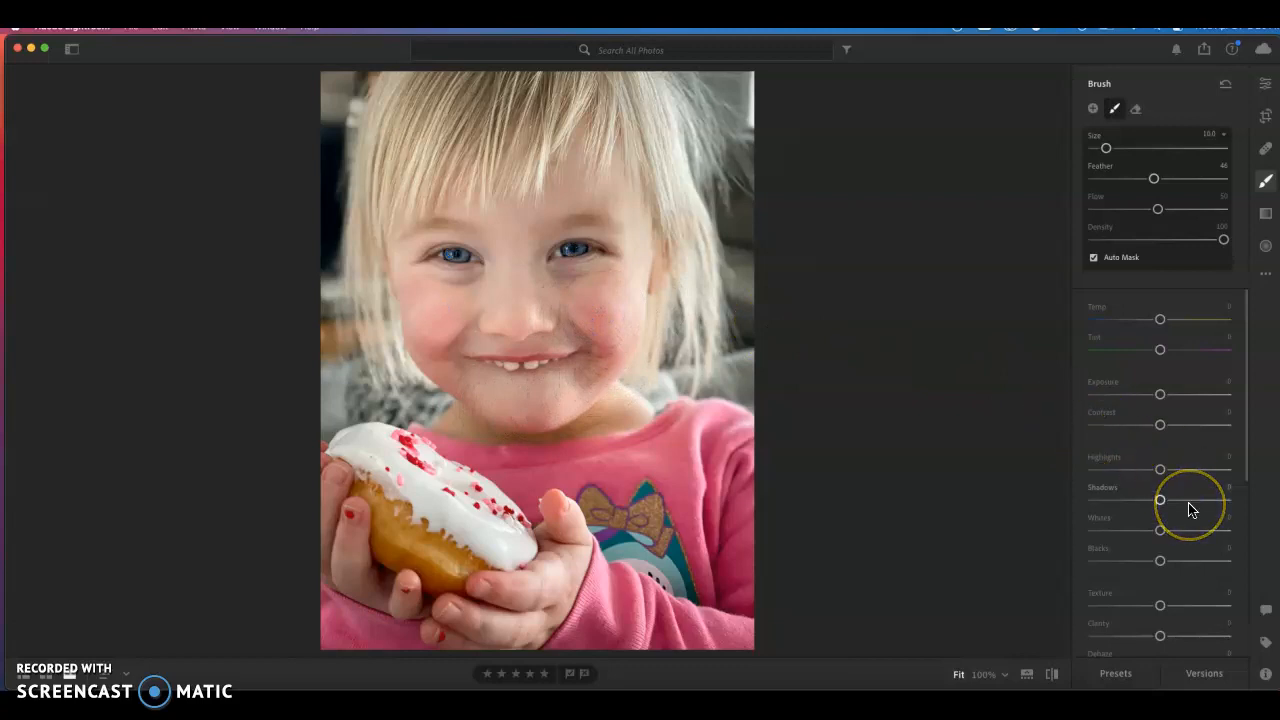
{"action": "scroll", "coordinate": [1189, 510], "scroll_direction": "down", "scroll_amount": 5}
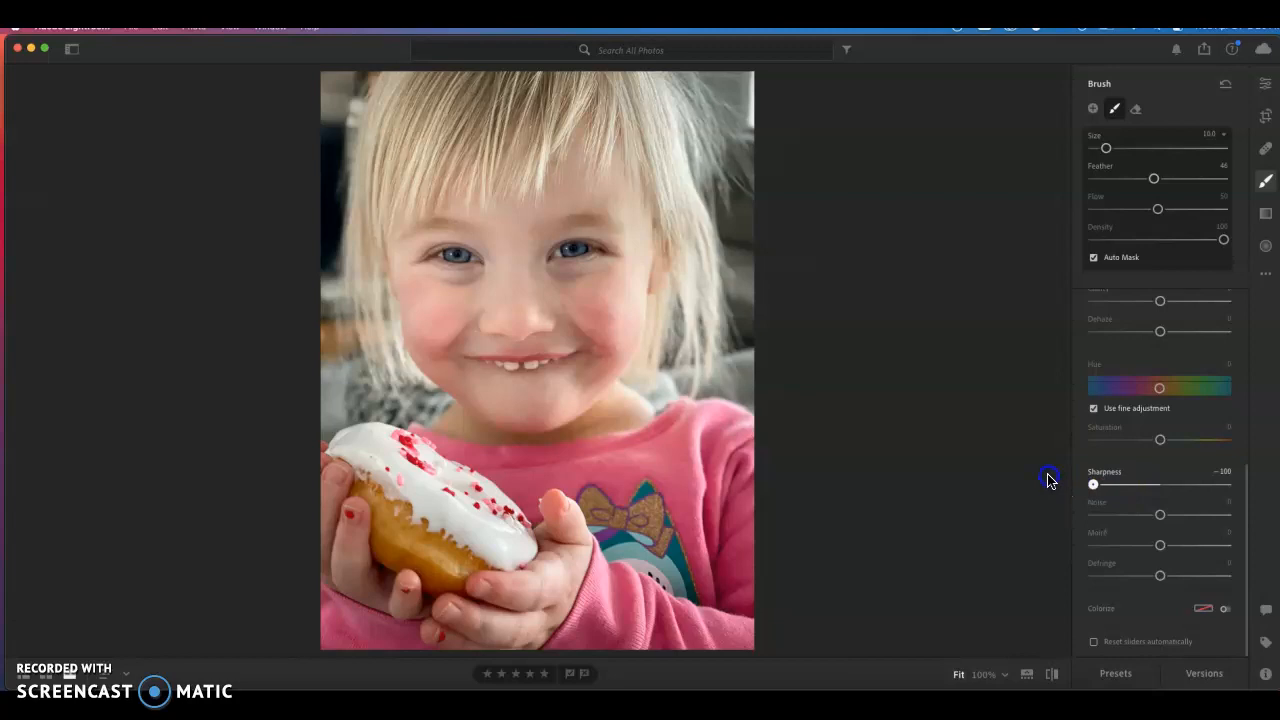
{"action": "left_click_drag", "start_coordinate": [1048, 481], "coordinate": [1120, 484]}
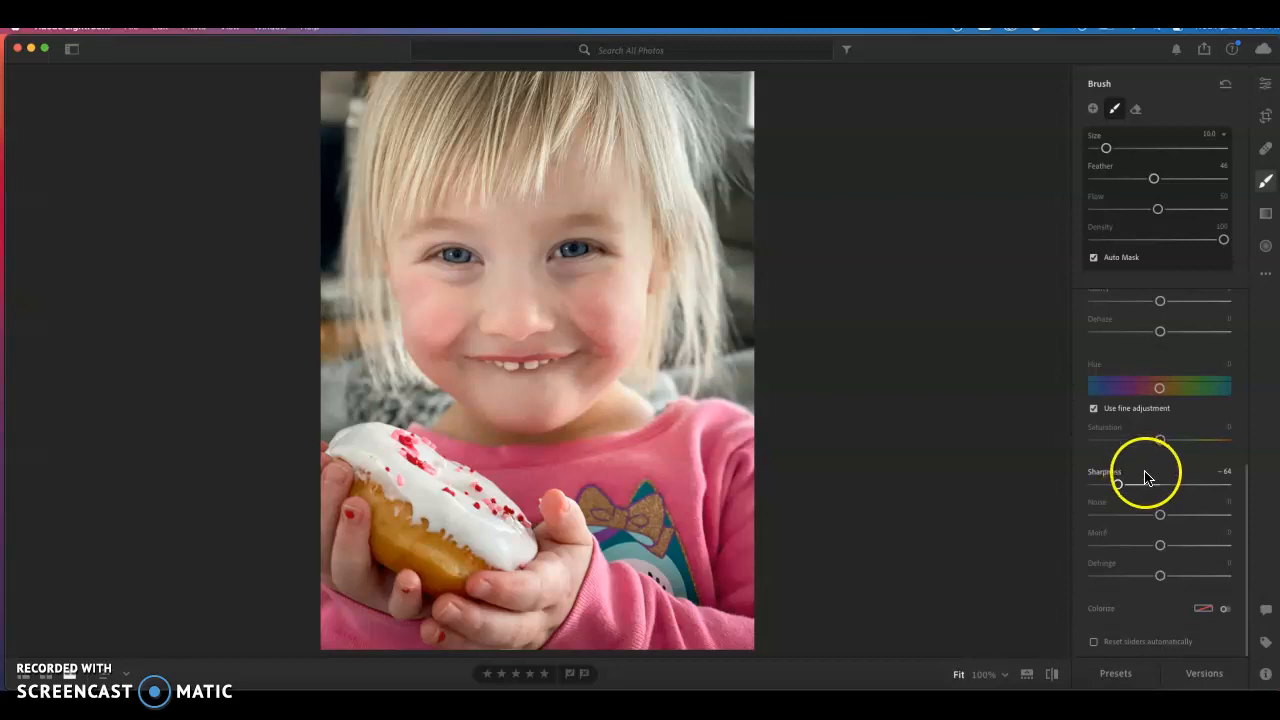
Brush more of the skin-softening adjustment over the girl's left cheek and close the brush.
{"action": "left_click_drag", "start_coordinate": [643, 302], "coordinate": [599, 307]}
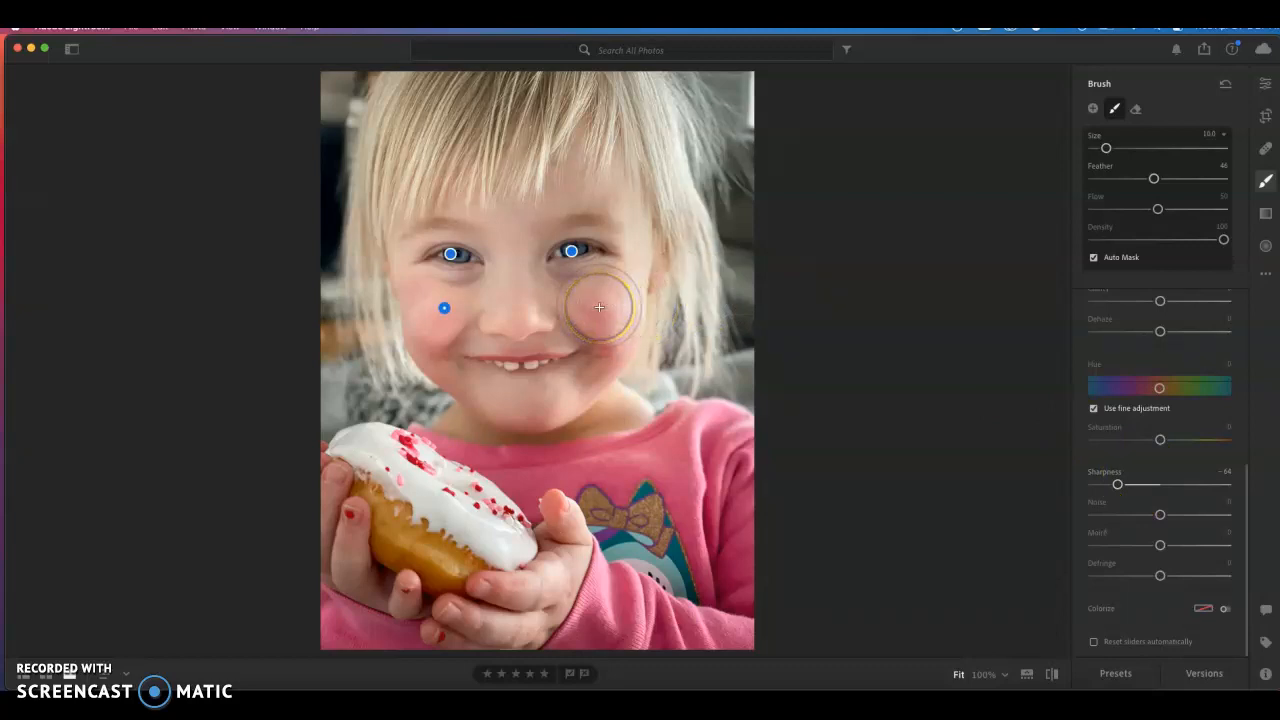
{"action": "mouse_move", "coordinate": [599, 307]}
{"action": "left_mouse_down"}
{"action": "mouse_move", "coordinate": [595, 373]}
{"action": "mouse_move", "coordinate": [599, 290]}
{"action": "mouse_move", "coordinate": [605, 339]}
{"action": "mouse_move", "coordinate": [603, 306]}
{"action": "mouse_move", "coordinate": [595, 318]}
{"action": "mouse_move", "coordinate": [581, 306]}
{"action": "mouse_move", "coordinate": [611, 347]}
{"action": "mouse_move", "coordinate": [605, 372]}
{"action": "mouse_move", "coordinate": [608, 341]}
{"action": "left_mouse_up"}
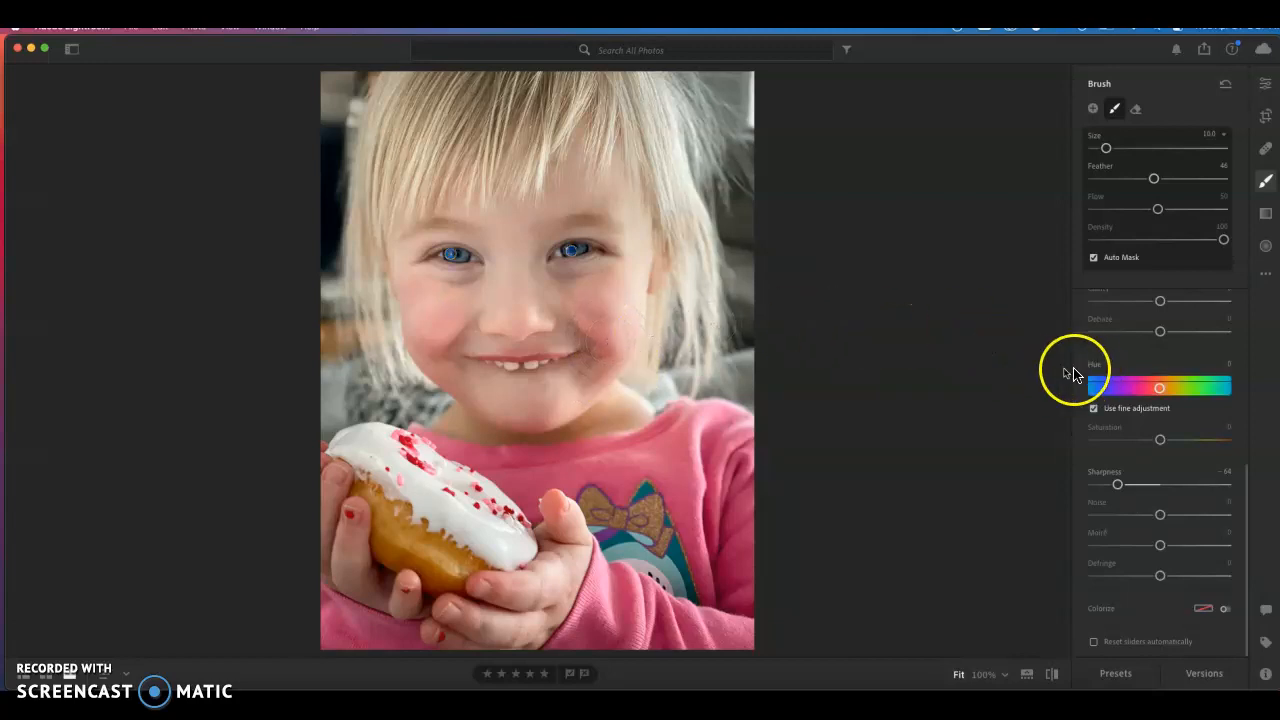
{"action": "key", "text": "Escape"}
{"action": "key", "text": "Escape"}
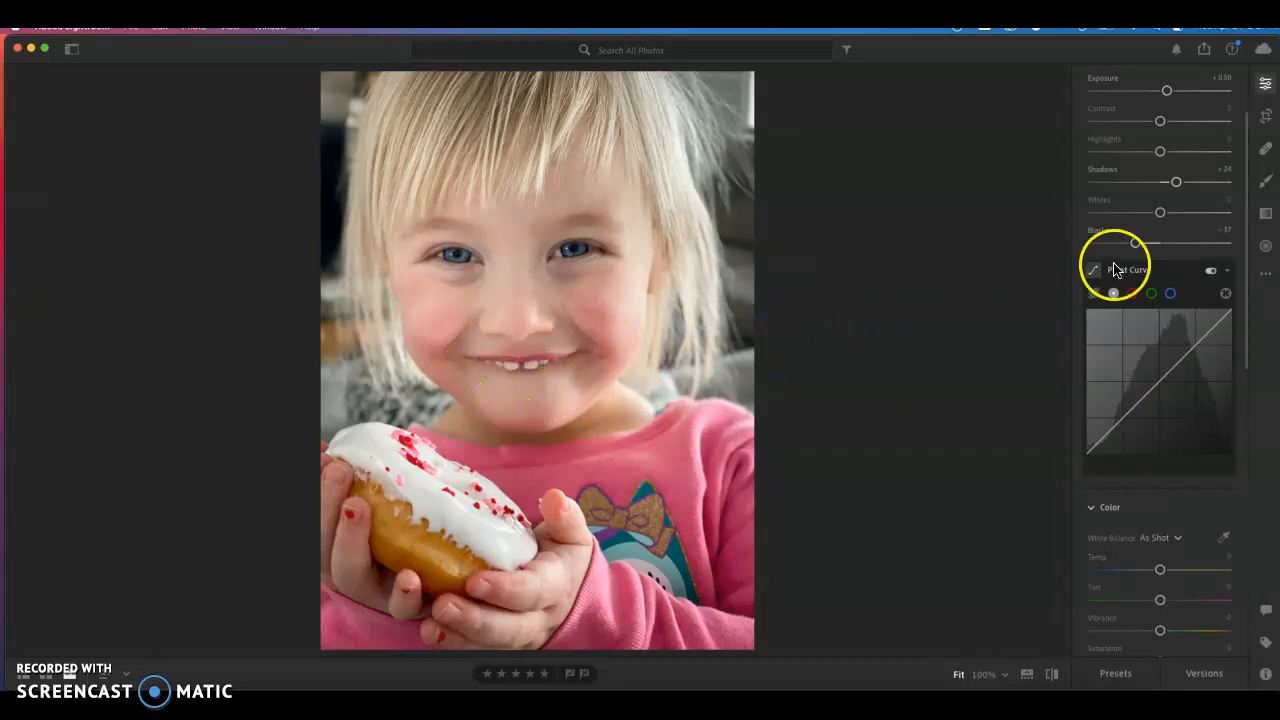
Reopen the brush, turn on automatic slider resetting and set its Sharpness to 0.
{"action": "left_click", "coordinate": [1266, 186]}
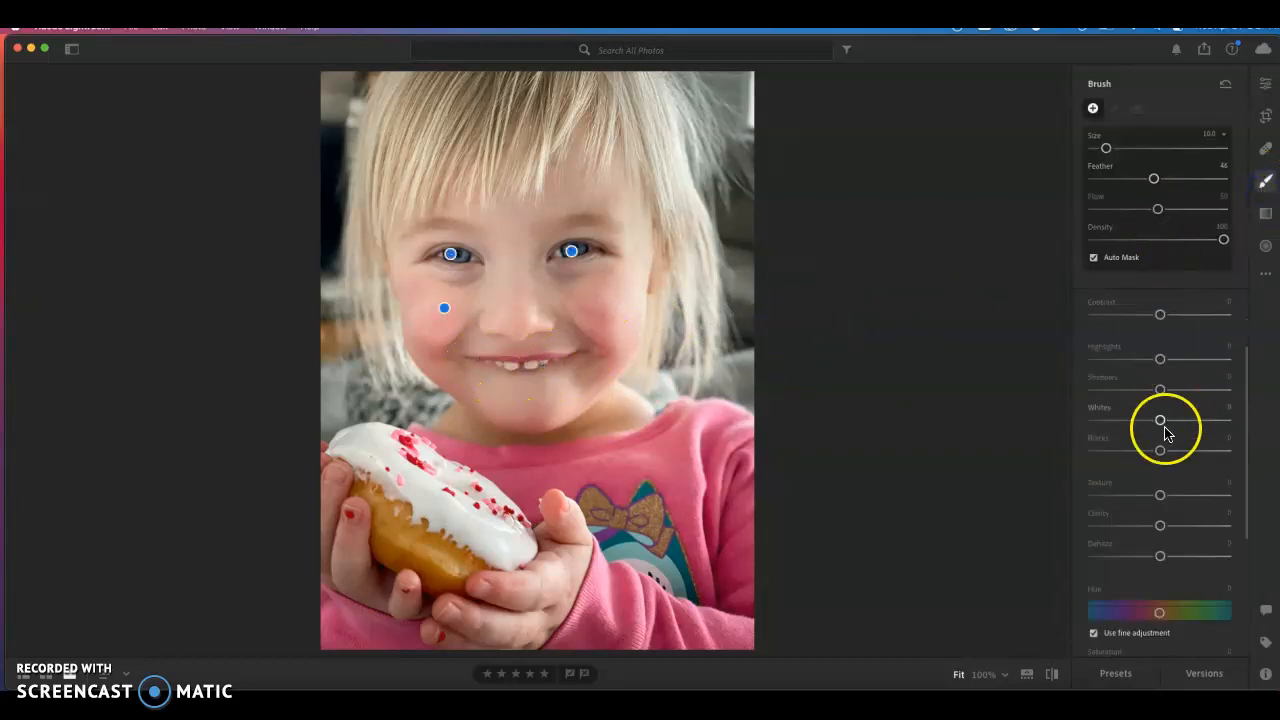
{"action": "scroll", "coordinate": [1165, 433], "scroll_direction": "down", "scroll_amount": 2}
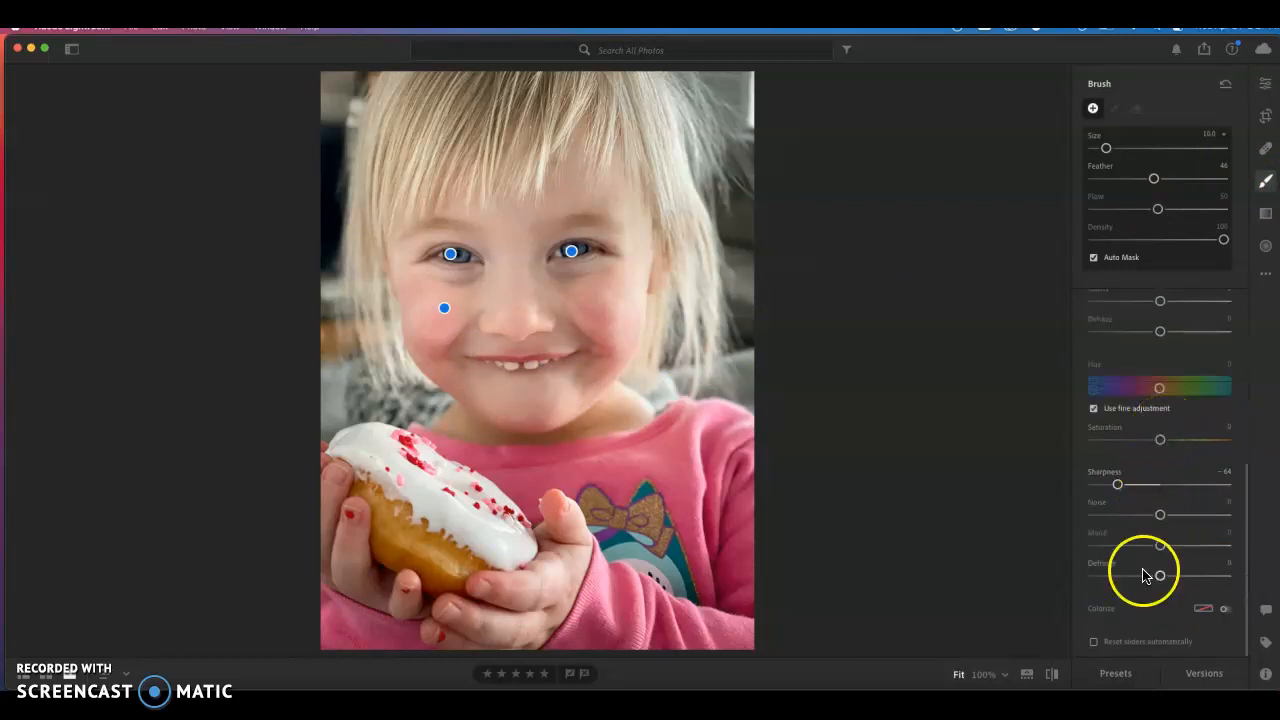
{"action": "left_click", "coordinate": [1093, 643]}
{"action": "left_click_drag", "start_coordinate": [1117, 484], "coordinate": [1160, 486]}
{"action": "scroll", "coordinate": [1160, 487], "scroll_direction": "up", "scroll_amount": 6}
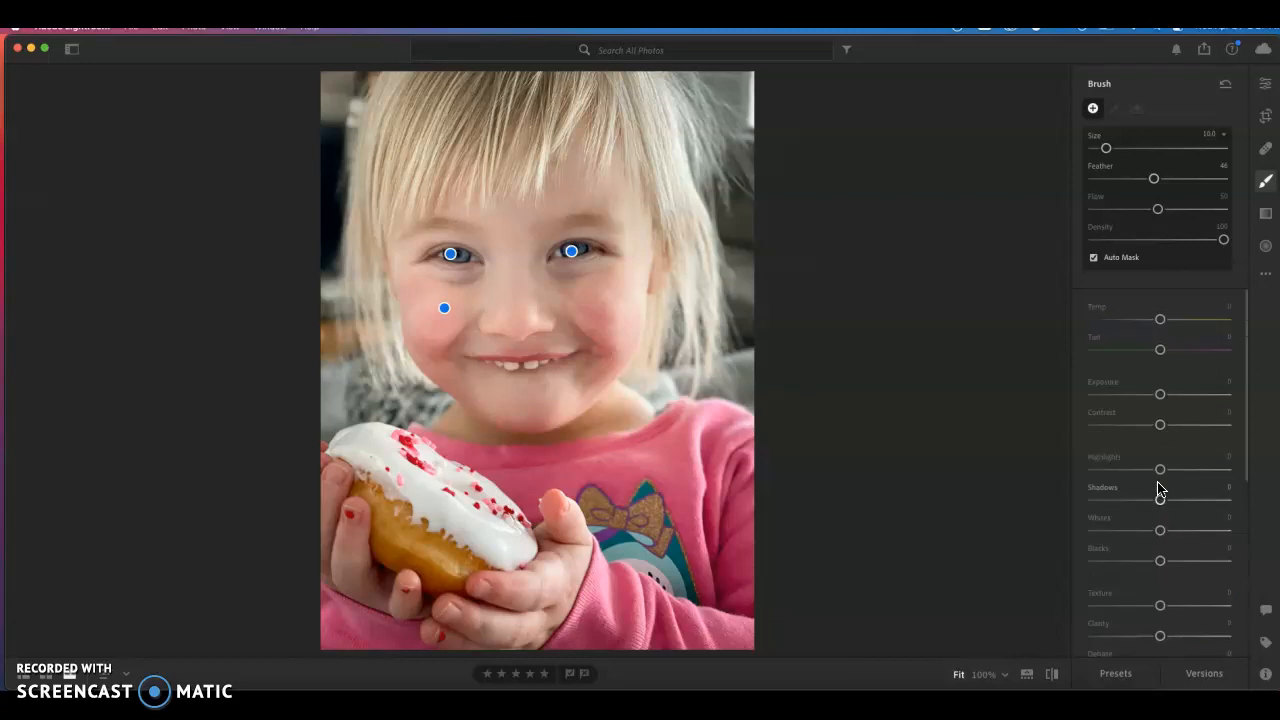
Paint a brush adjustment along the girl's upper lip, set its Sharpness to 23 and close the brush.
{"action": "mouse_move", "coordinate": [534, 366]}
{"action": "left_mouse_down"}
{"action": "mouse_move", "coordinate": [546, 366]}
{"action": "mouse_move", "coordinate": [531, 366]}
{"action": "left_mouse_up"}
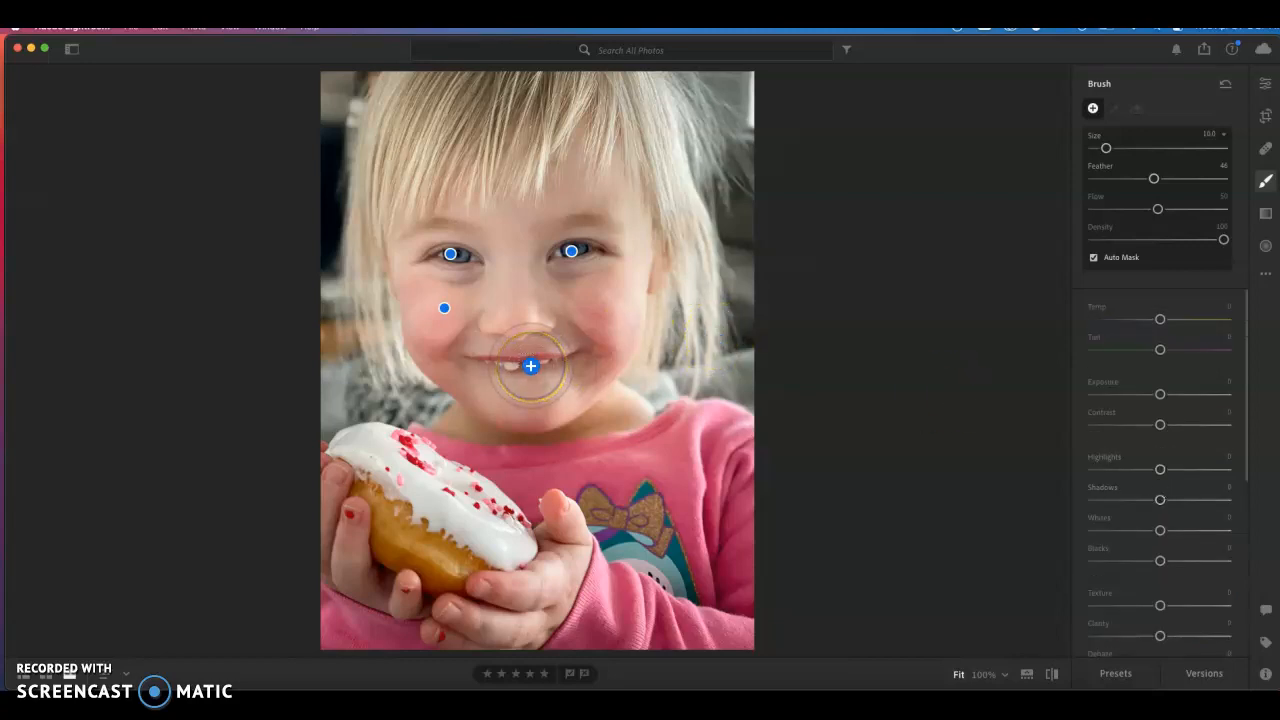
{"action": "key", "text": "super+equal"}
{"action": "key", "text": "super+equal"}
{"action": "key", "text": "super+equal"}
{"action": "key", "text": "super+equal"}
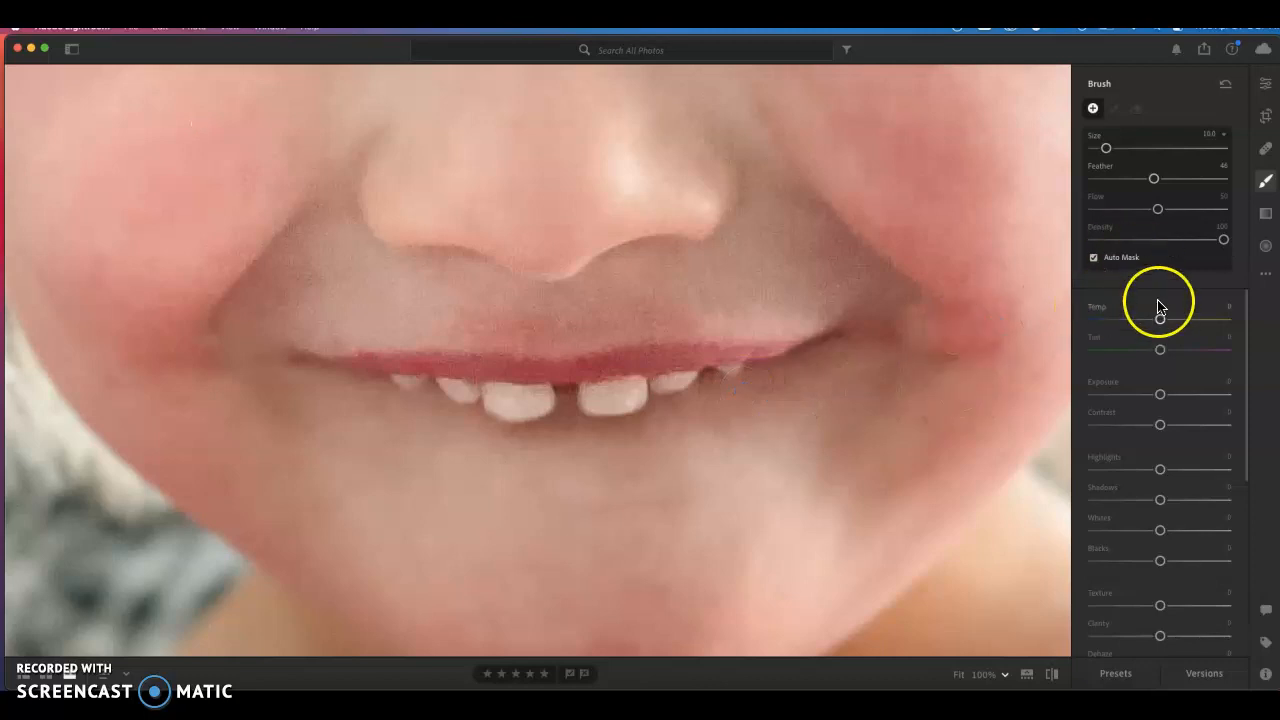
{"action": "mouse_move", "coordinate": [792, 355]}
{"action": "left_mouse_down"}
{"action": "mouse_move", "coordinate": [802, 350]}
{"action": "mouse_move", "coordinate": [703, 363]}
{"action": "mouse_move", "coordinate": [680, 349]}
{"action": "mouse_move", "coordinate": [525, 377]}
{"action": "mouse_move", "coordinate": [355, 369]}
{"action": "mouse_move", "coordinate": [514, 423]}
{"action": "mouse_move", "coordinate": [624, 412]}
{"action": "mouse_move", "coordinate": [729, 380]}
{"action": "mouse_move", "coordinate": [777, 349]}
{"action": "mouse_move", "coordinate": [528, 399]}
{"action": "mouse_move", "coordinate": [383, 370]}
{"action": "left_mouse_up"}
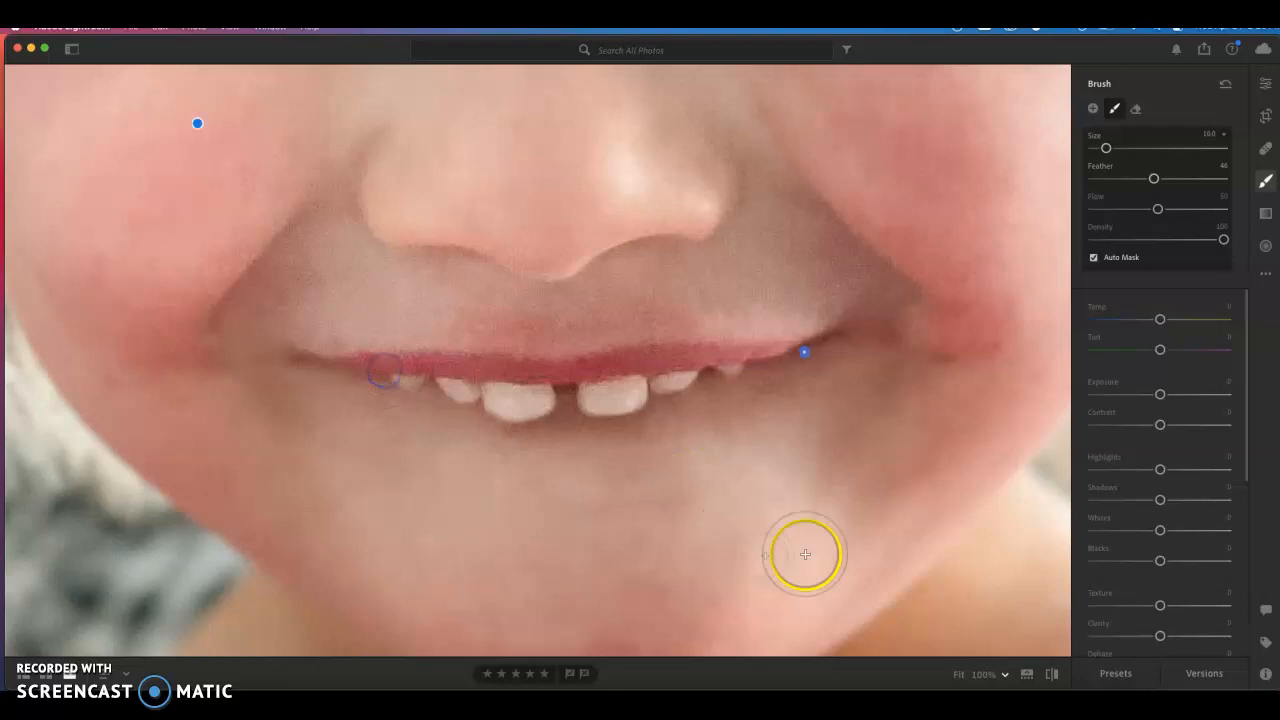
{"action": "scroll", "coordinate": [1189, 551], "scroll_direction": "down", "scroll_amount": 5}
{"action": "scroll", "coordinate": [1189, 551], "scroll_direction": "down", "scroll_amount": 3}
{"action": "left_click", "coordinate": [1161, 585]}
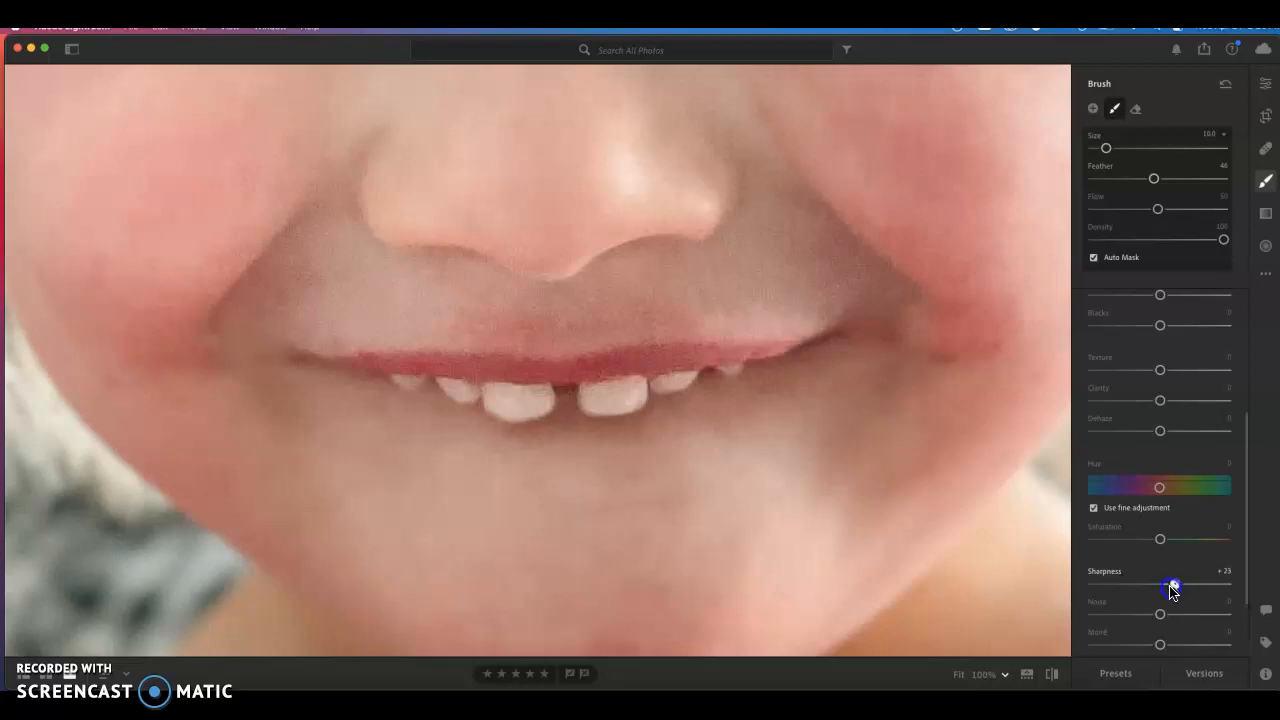
{"action": "left_click", "coordinate": [739, 372]}
{"action": "key", "text": "Escape"}
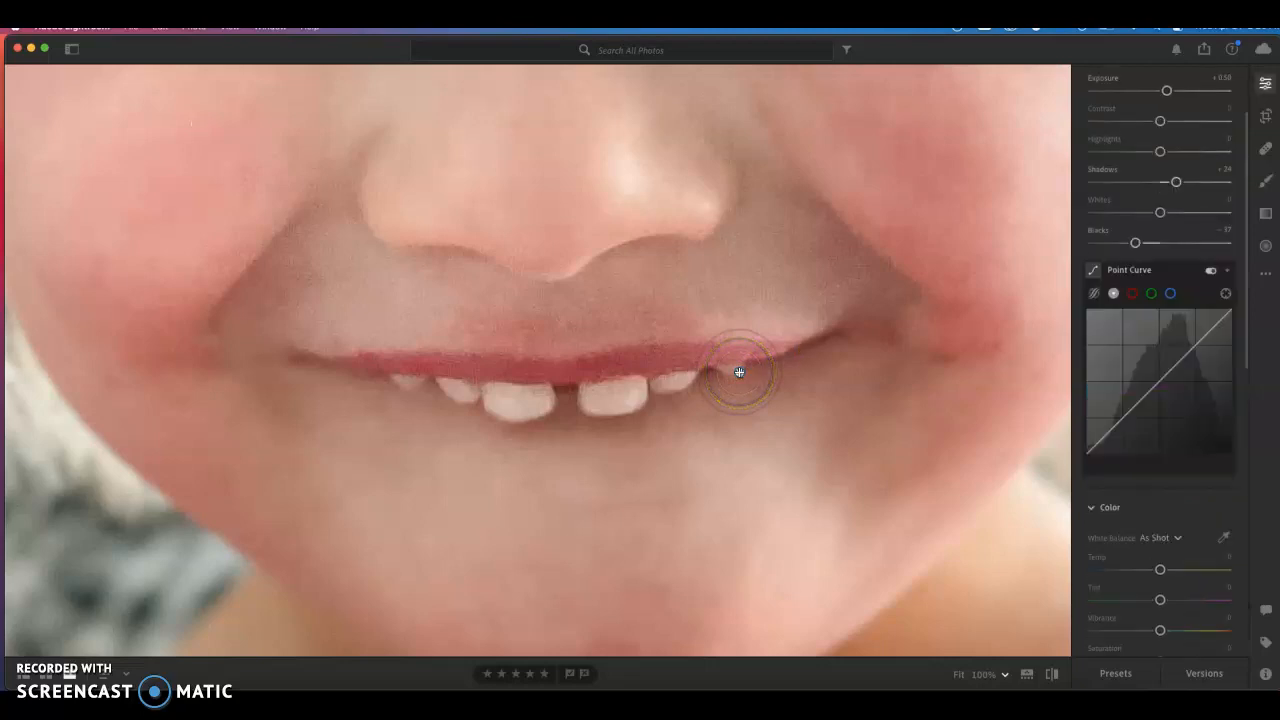
Reopen the brush, reduce its size to 4.8 and reset all brushing on the portrait.
{"action": "left_click", "coordinate": [1263, 184]}
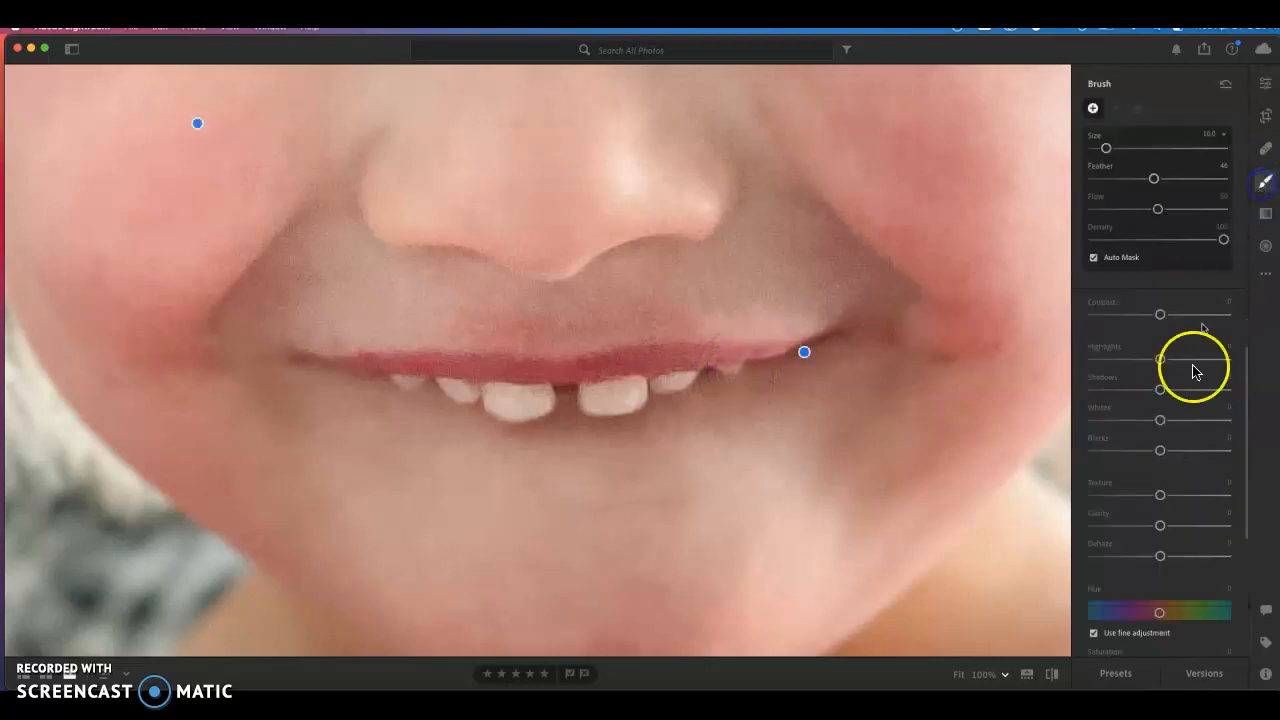
{"action": "scroll", "coordinate": [1191, 471], "scroll_direction": "down", "scroll_amount": 5}
{"action": "scroll", "coordinate": [1191, 476], "scroll_direction": "up", "scroll_amount": 5}
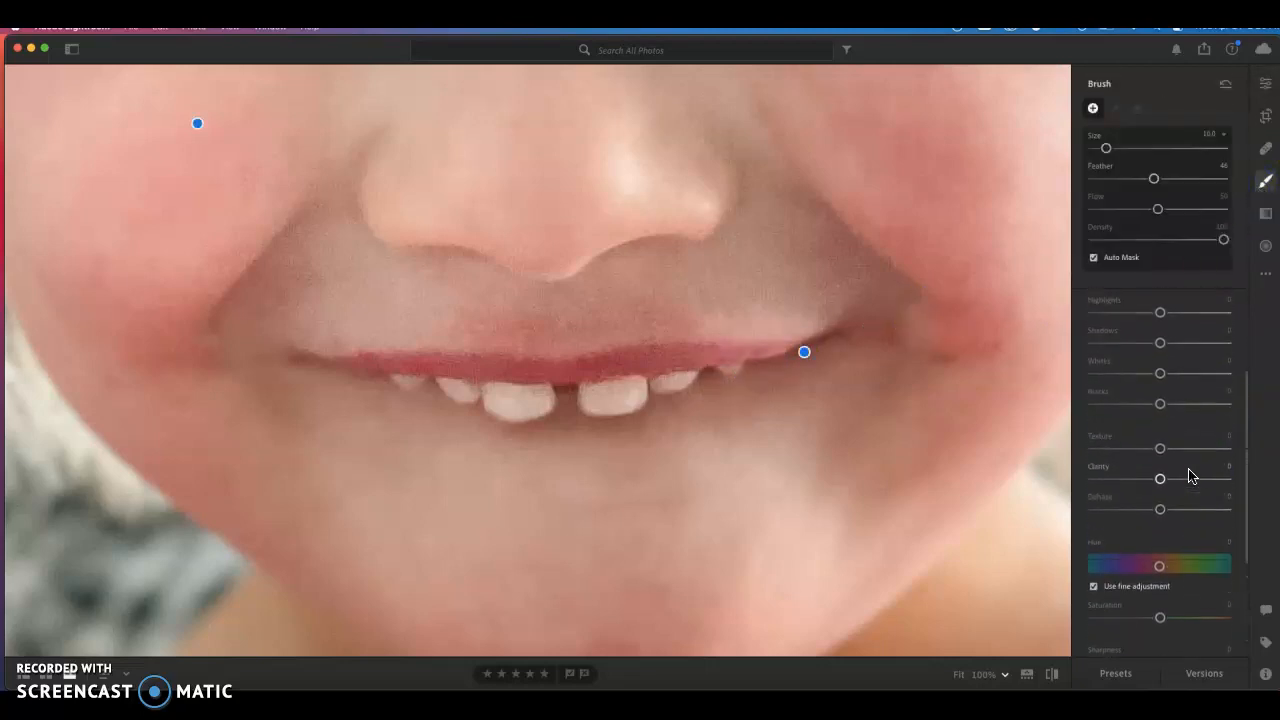
{"action": "mouse_move", "coordinate": [820, 462]}
{"action": "left_mouse_down"}
{"action": "mouse_move", "coordinate": [677, 449]}
{"action": "mouse_move", "coordinate": [614, 426]}
{"action": "mouse_move", "coordinate": [613, 403]}
{"action": "left_mouse_up"}
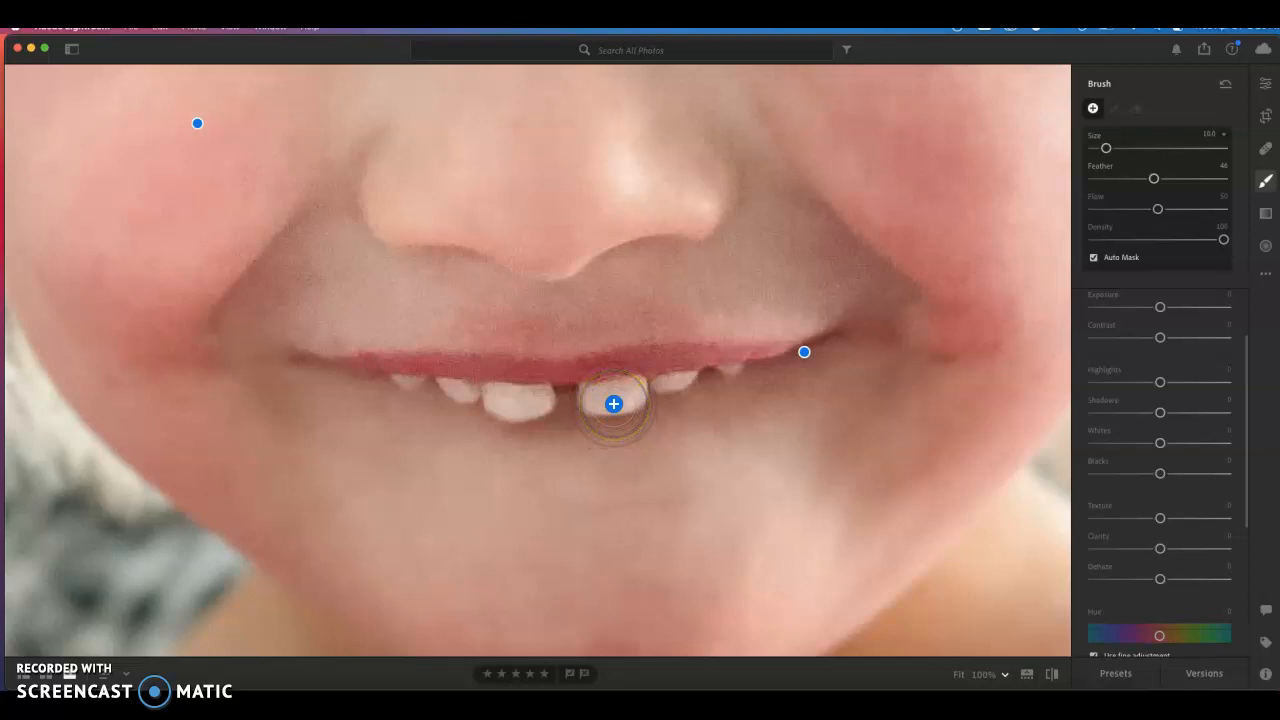
{"action": "key", "text": "bracketleft"}
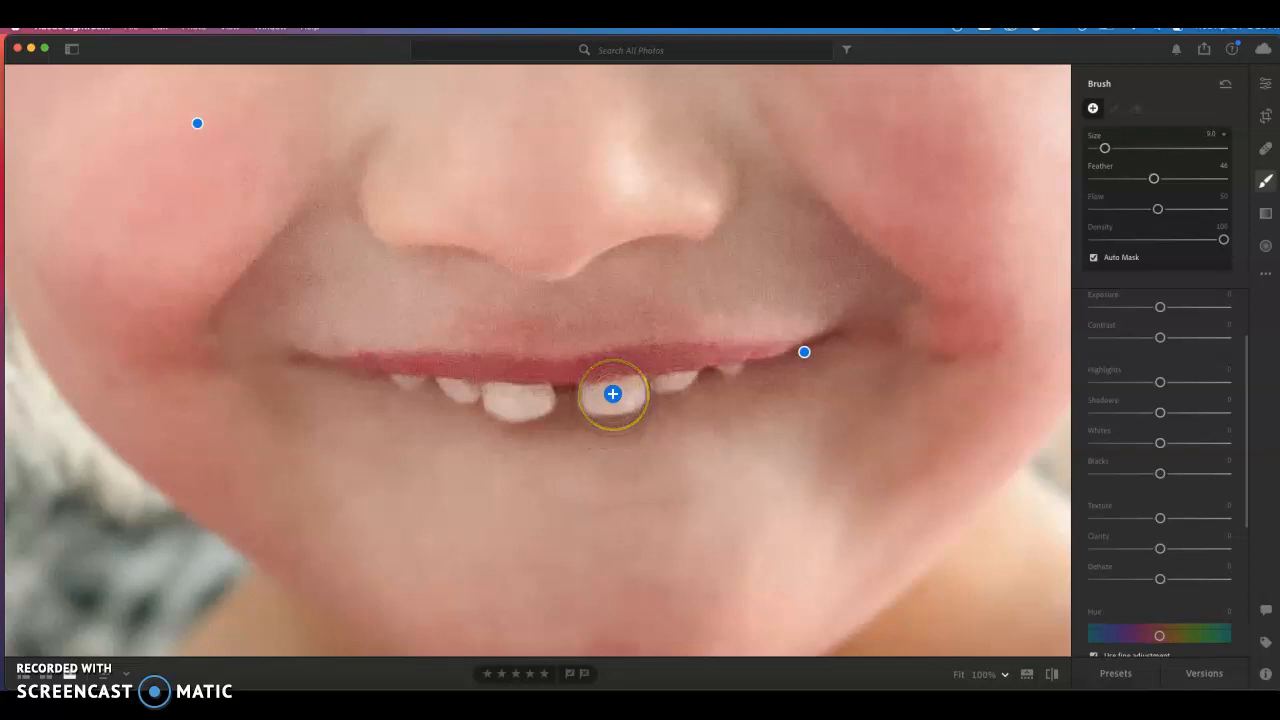
{"action": "mouse_move", "coordinate": [600, 391]}
{"action": "left_mouse_down"}
{"action": "mouse_move", "coordinate": [430, 396]}
{"action": "mouse_move", "coordinate": [400, 380]}
{"action": "left_mouse_up"}
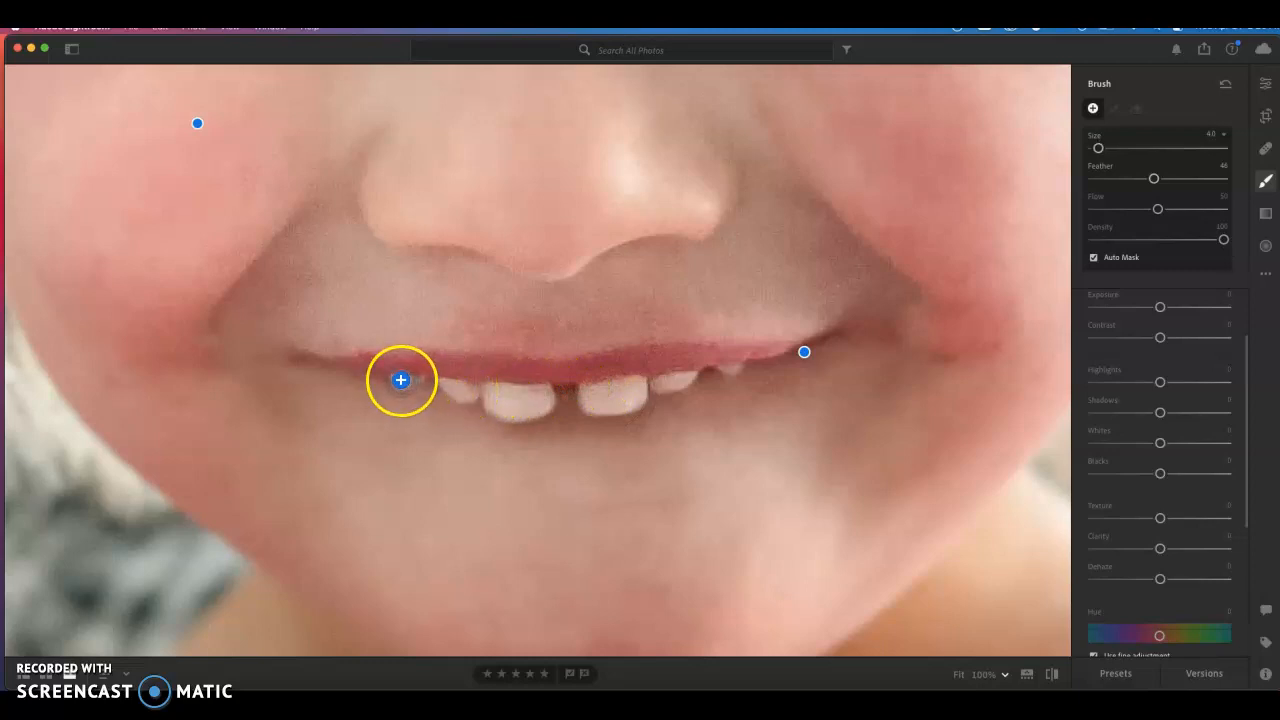
{"action": "right_click", "coordinate": [401, 383]}
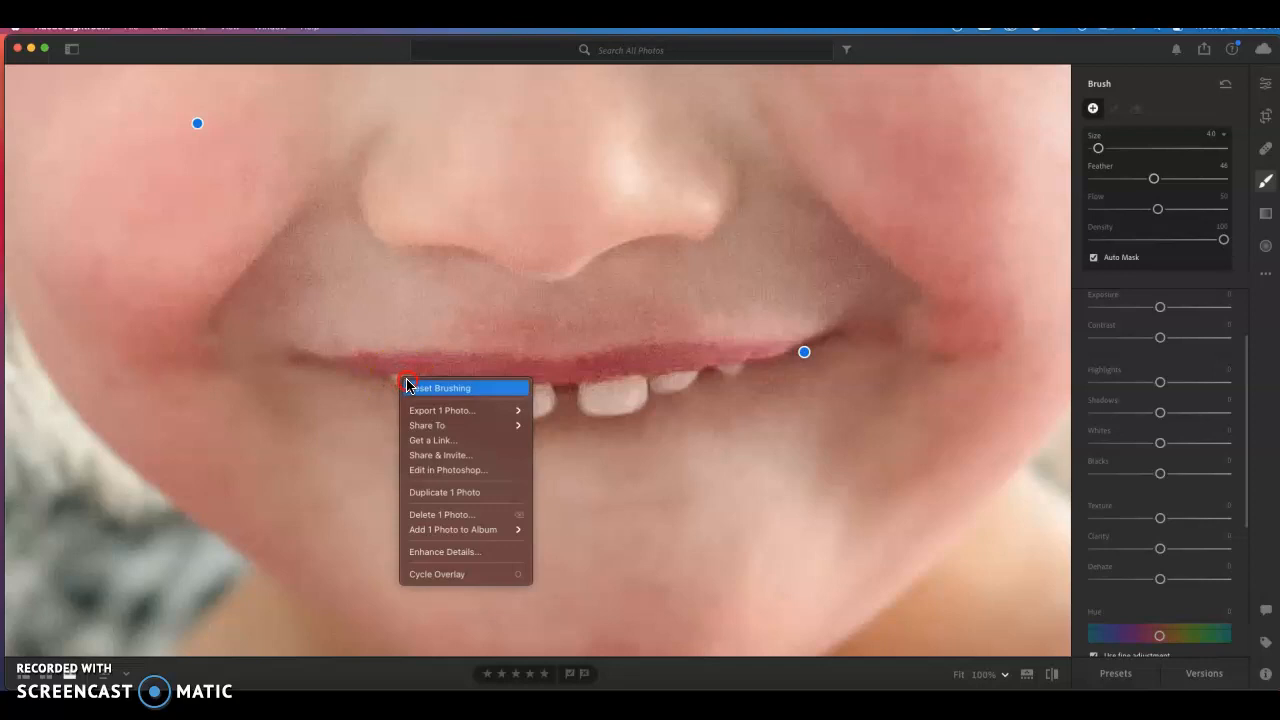
{"action": "left_click", "coordinate": [410, 388]}
Paint a new brush adjustment over the girl's teeth, set its Saturation to -21 and close the brush.
{"action": "mouse_move", "coordinate": [397, 379]}
{"action": "left_mouse_down"}
{"action": "mouse_move", "coordinate": [502, 410]}
{"action": "mouse_move", "coordinate": [542, 477]}
{"action": "mouse_move", "coordinate": [525, 448]}
{"action": "mouse_move", "coordinate": [461, 429]}
{"action": "mouse_move", "coordinate": [438, 388]}
{"action": "mouse_move", "coordinate": [461, 393]}
{"action": "mouse_move", "coordinate": [414, 383]}
{"action": "left_mouse_up"}
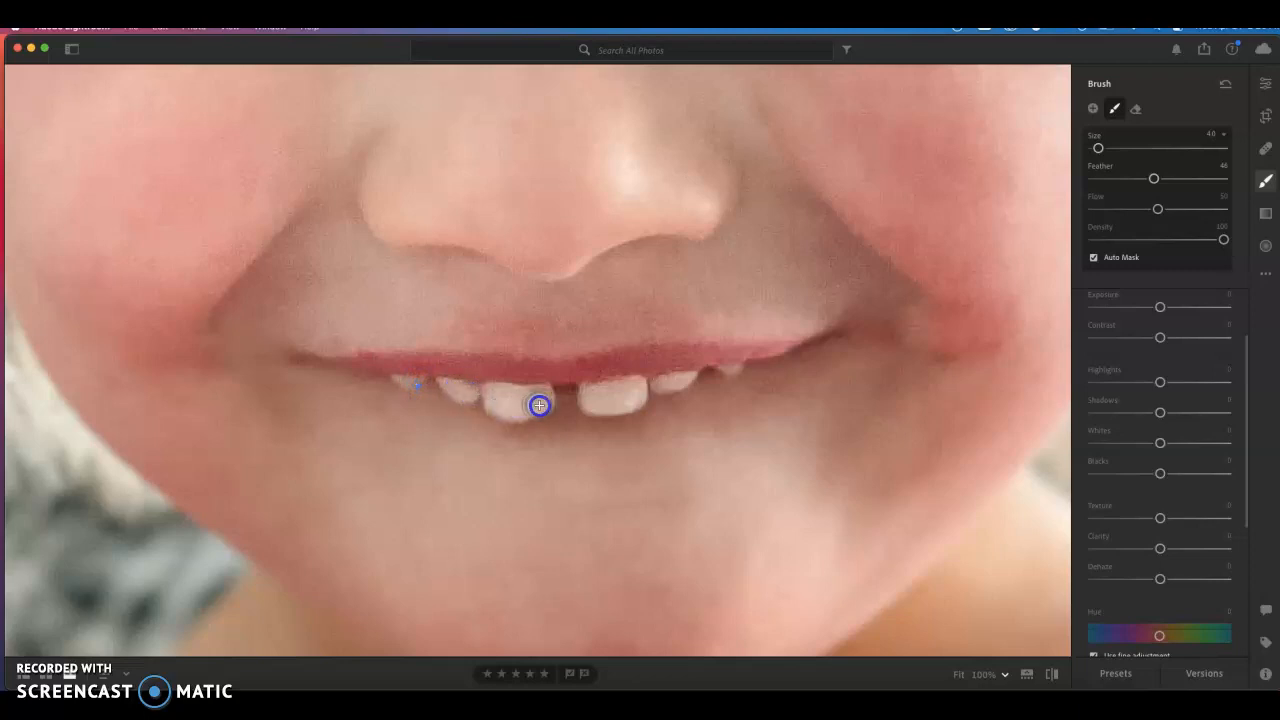
{"action": "mouse_move", "coordinate": [531, 395]}
{"action": "left_mouse_down"}
{"action": "mouse_move", "coordinate": [535, 406]}
{"action": "mouse_move", "coordinate": [634, 391]}
{"action": "mouse_move", "coordinate": [586, 394]}
{"action": "left_mouse_up"}
{"action": "left_click_drag", "start_coordinate": [671, 374], "coordinate": [666, 375]}
{"action": "left_click", "coordinate": [728, 371]}
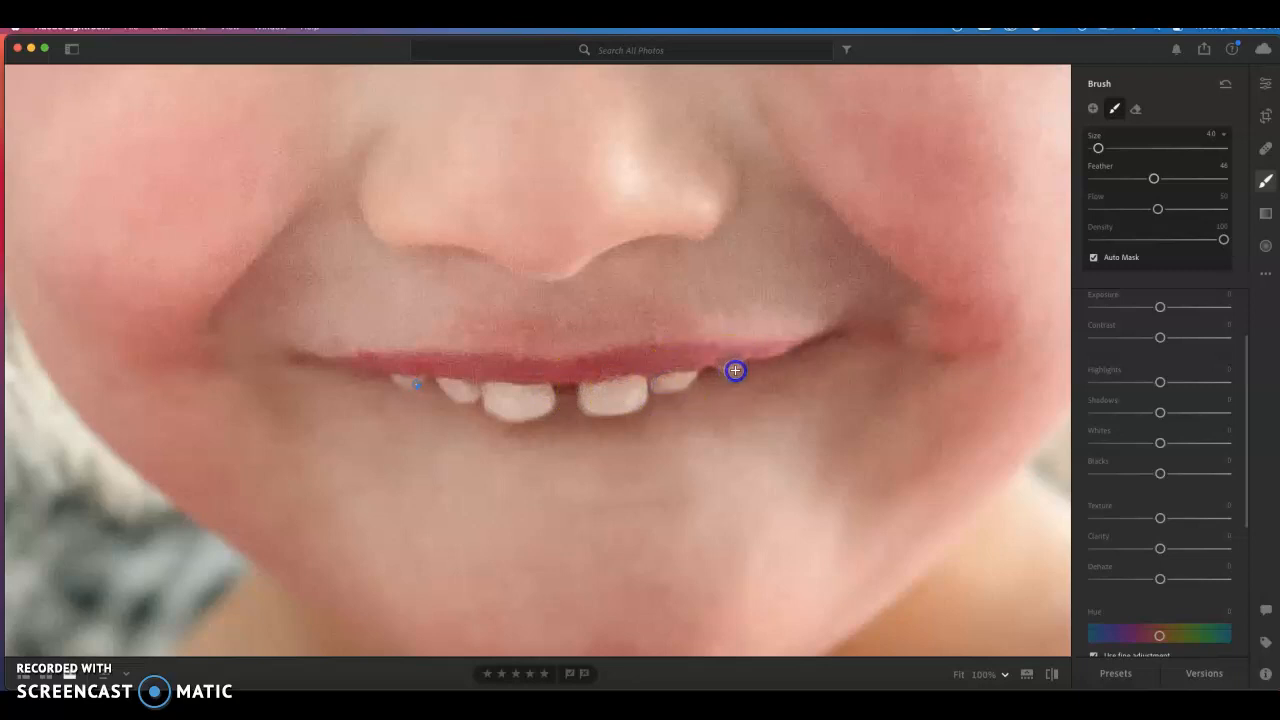
{"action": "scroll", "coordinate": [1163, 442], "scroll_direction": "down", "scroll_amount": 5}
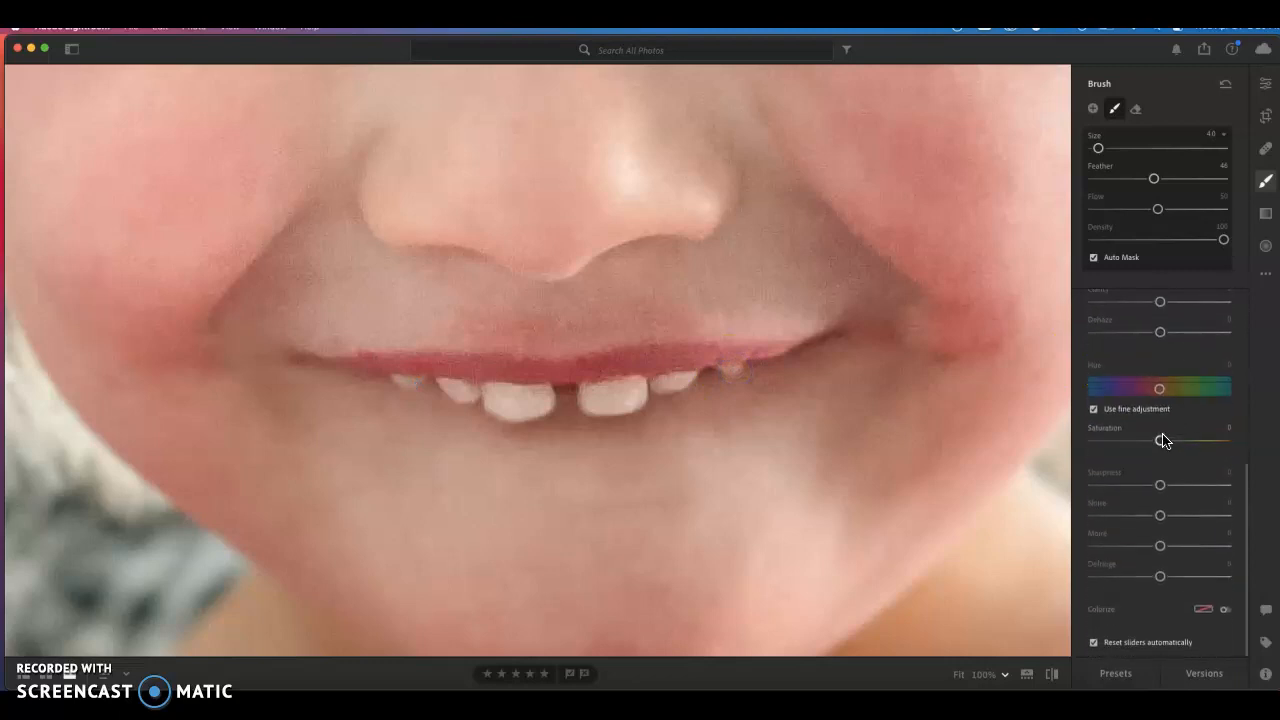
{"action": "left_click", "coordinate": [1160, 441]}
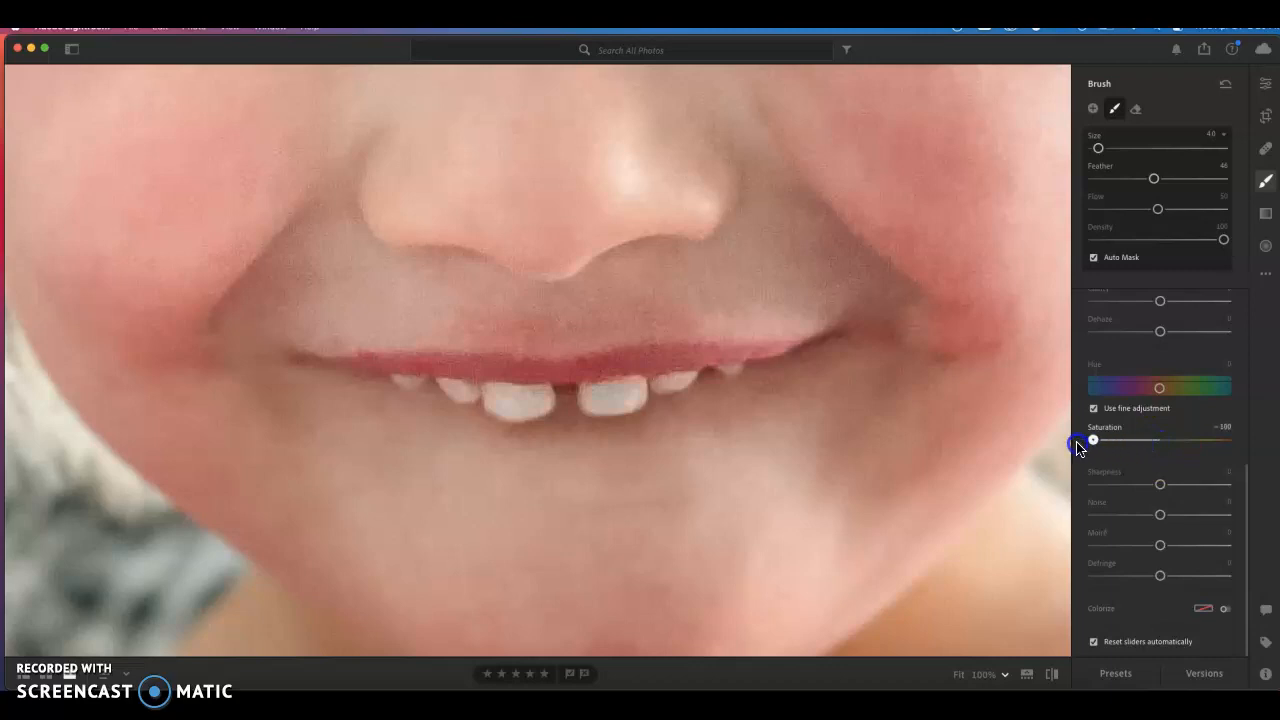
{"action": "mouse_move", "coordinate": [1098, 445]}
{"action": "left_mouse_down"}
{"action": "mouse_move", "coordinate": [1186, 446]}
{"action": "mouse_move", "coordinate": [1062, 447]}
{"action": "mouse_move", "coordinate": [1114, 447]}
{"action": "left_mouse_up"}
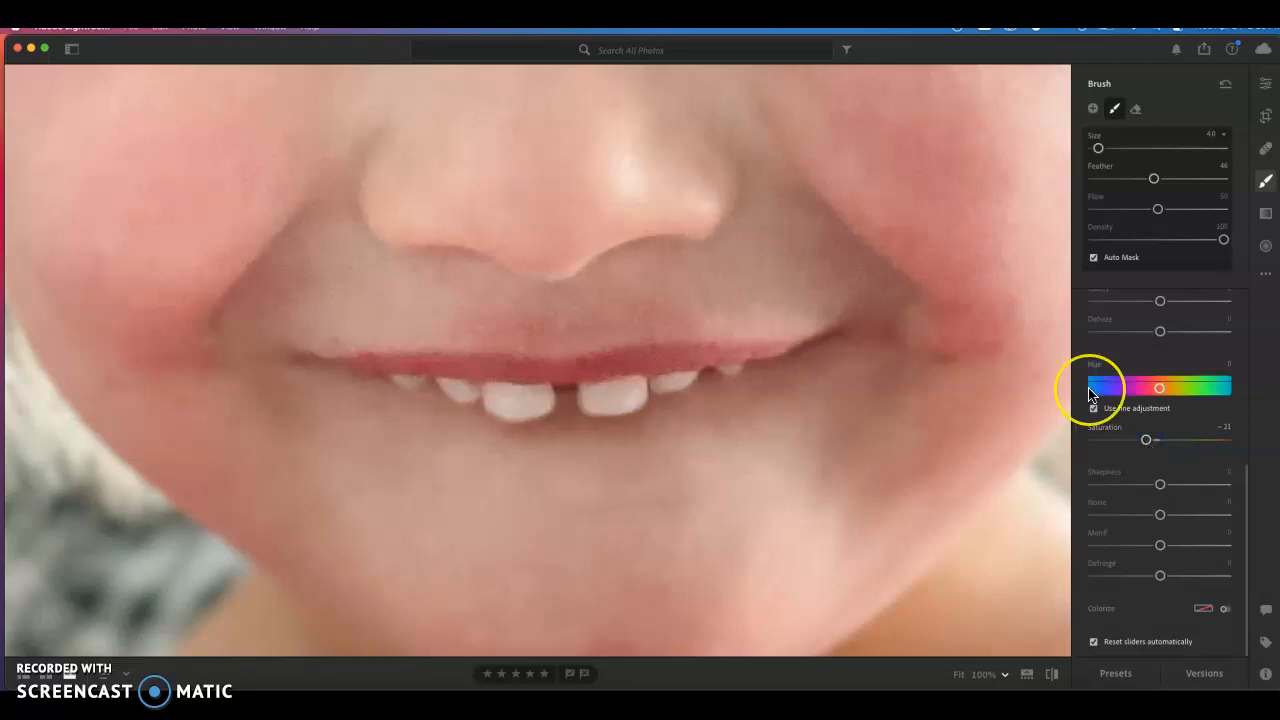
{"action": "key", "text": "Escape"}
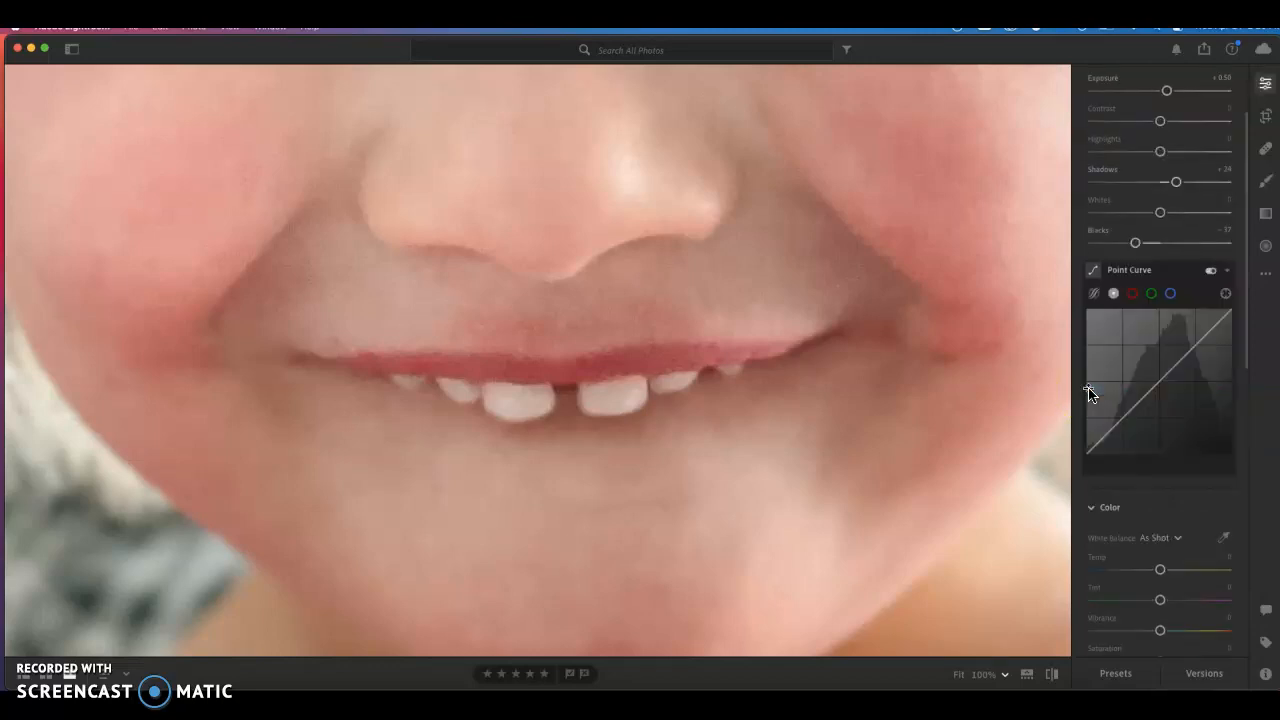
Paint another new brush adjustment along the girl's upper lip and set its Saturation to +13.
{"action": "left_click", "coordinate": [1262, 192]}
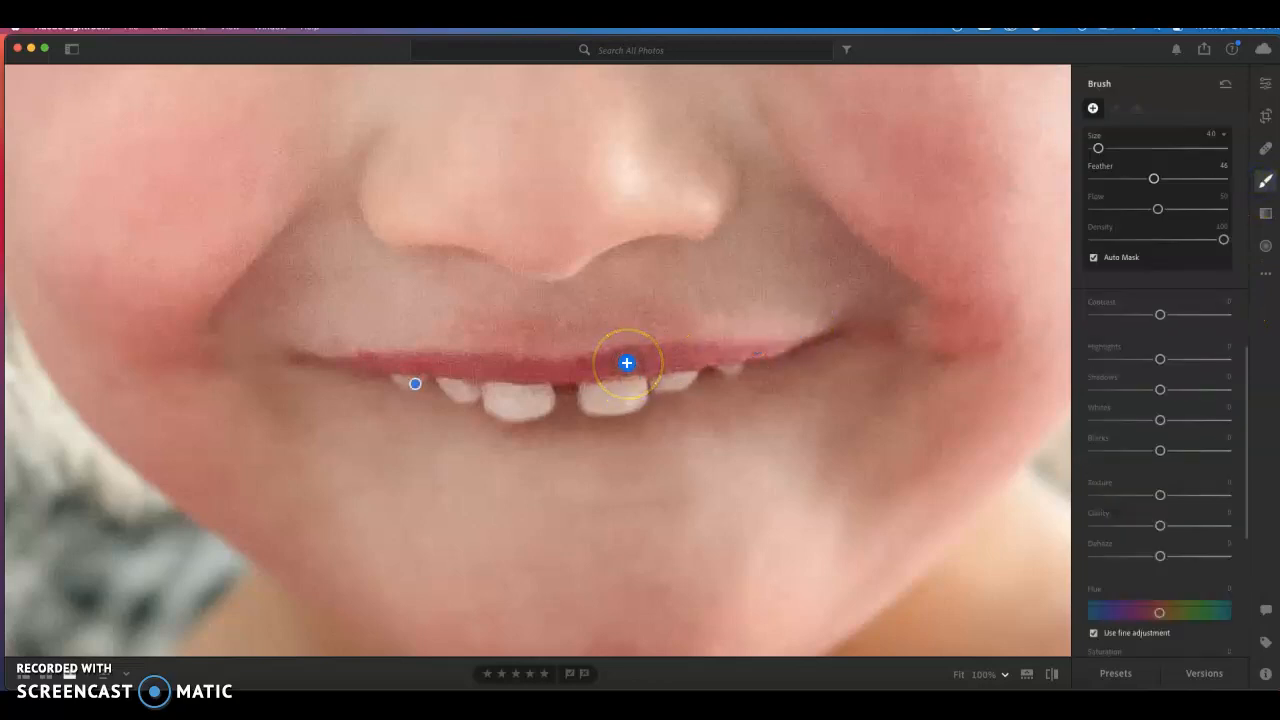
{"action": "mouse_move", "coordinate": [626, 363]}
{"action": "left_mouse_down"}
{"action": "mouse_move", "coordinate": [614, 357]}
{"action": "mouse_move", "coordinate": [769, 351]}
{"action": "mouse_move", "coordinate": [663, 346]}
{"action": "mouse_move", "coordinate": [514, 371]}
{"action": "mouse_move", "coordinate": [420, 354]}
{"action": "mouse_move", "coordinate": [348, 361]}
{"action": "mouse_move", "coordinate": [526, 370]}
{"action": "mouse_move", "coordinate": [776, 346]}
{"action": "left_mouse_up"}
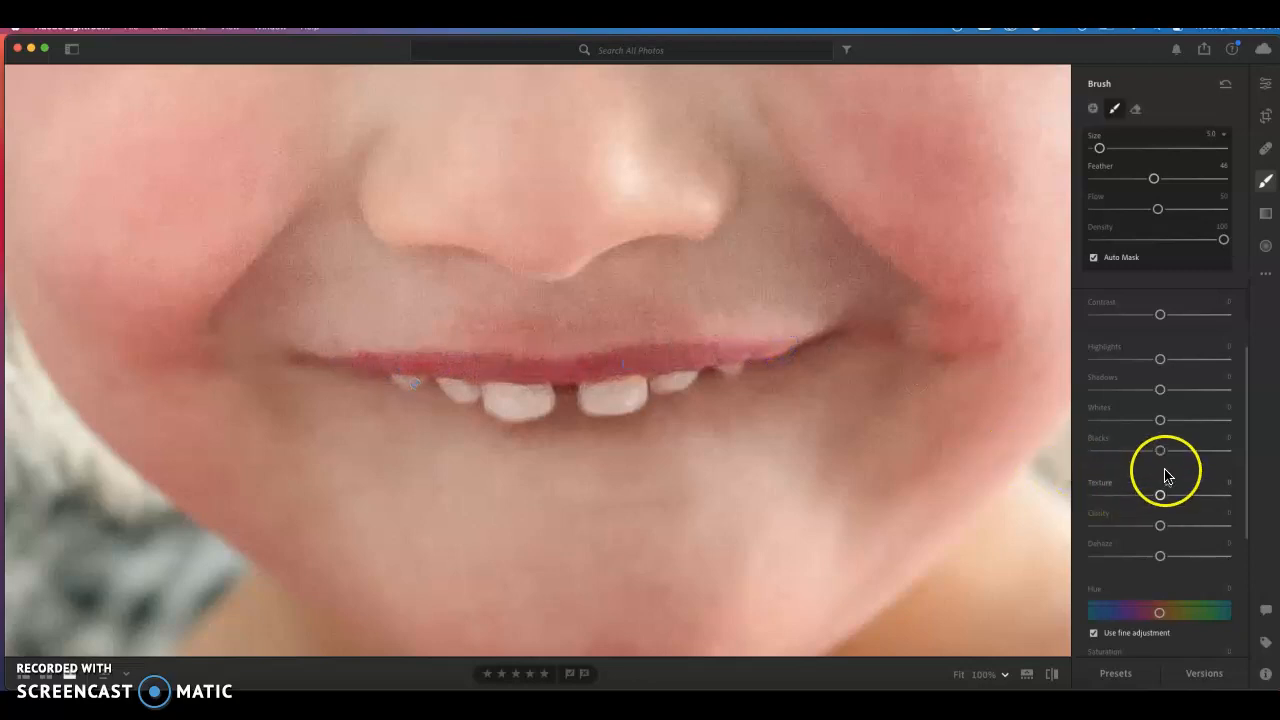
{"action": "scroll", "coordinate": [1163, 475], "scroll_direction": "down", "scroll_amount": 5}
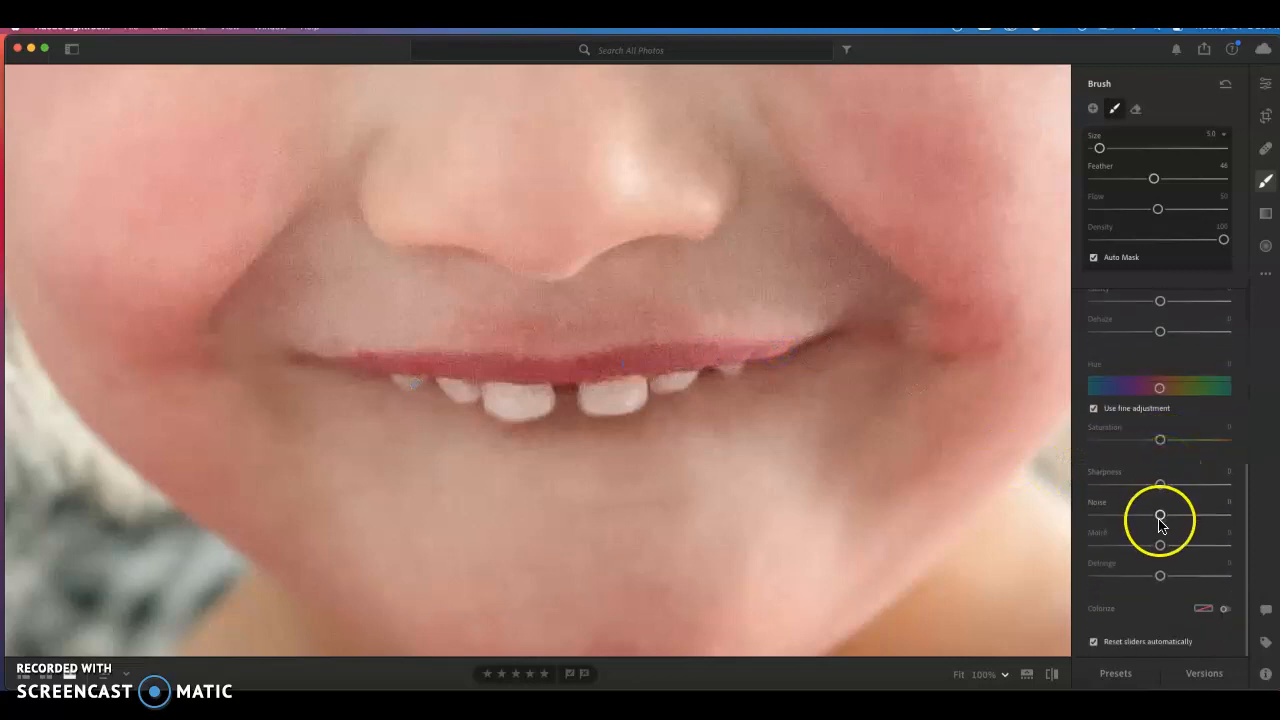
{"action": "left_click_drag", "start_coordinate": [1162, 441], "coordinate": [1163, 442]}
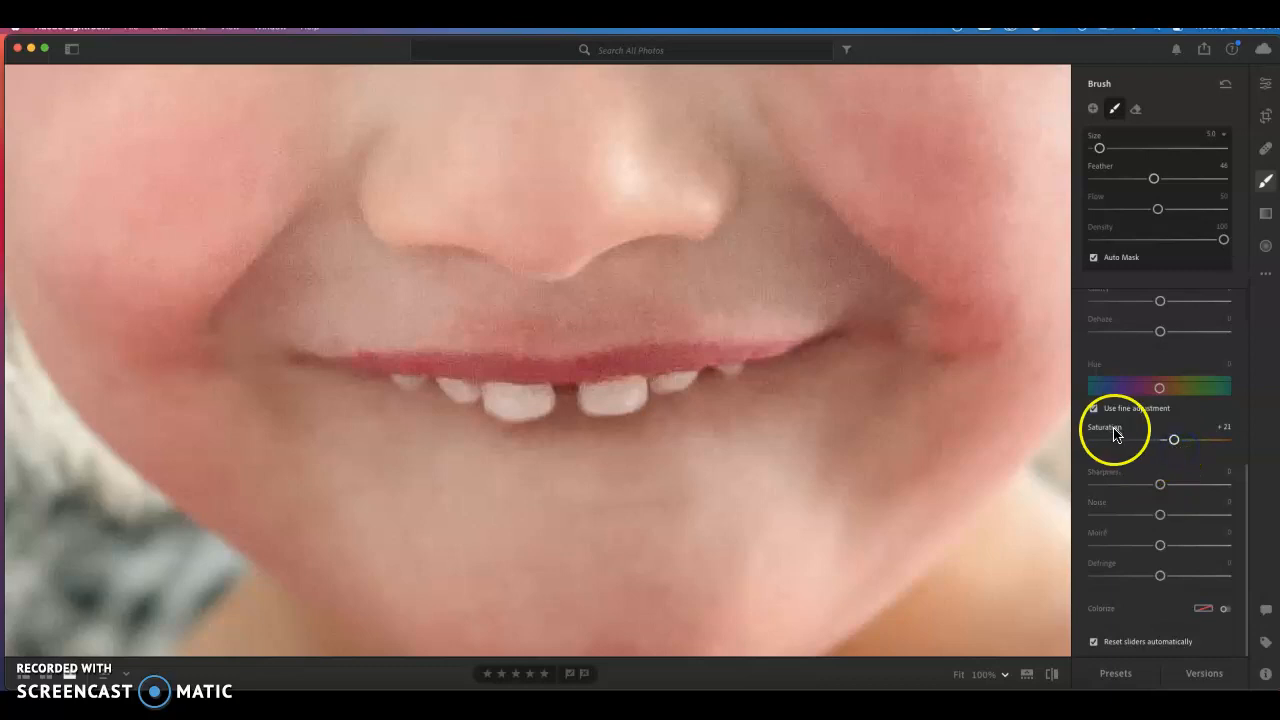
{"action": "left_click_drag", "start_coordinate": [1174, 441], "coordinate": [1168, 441]}
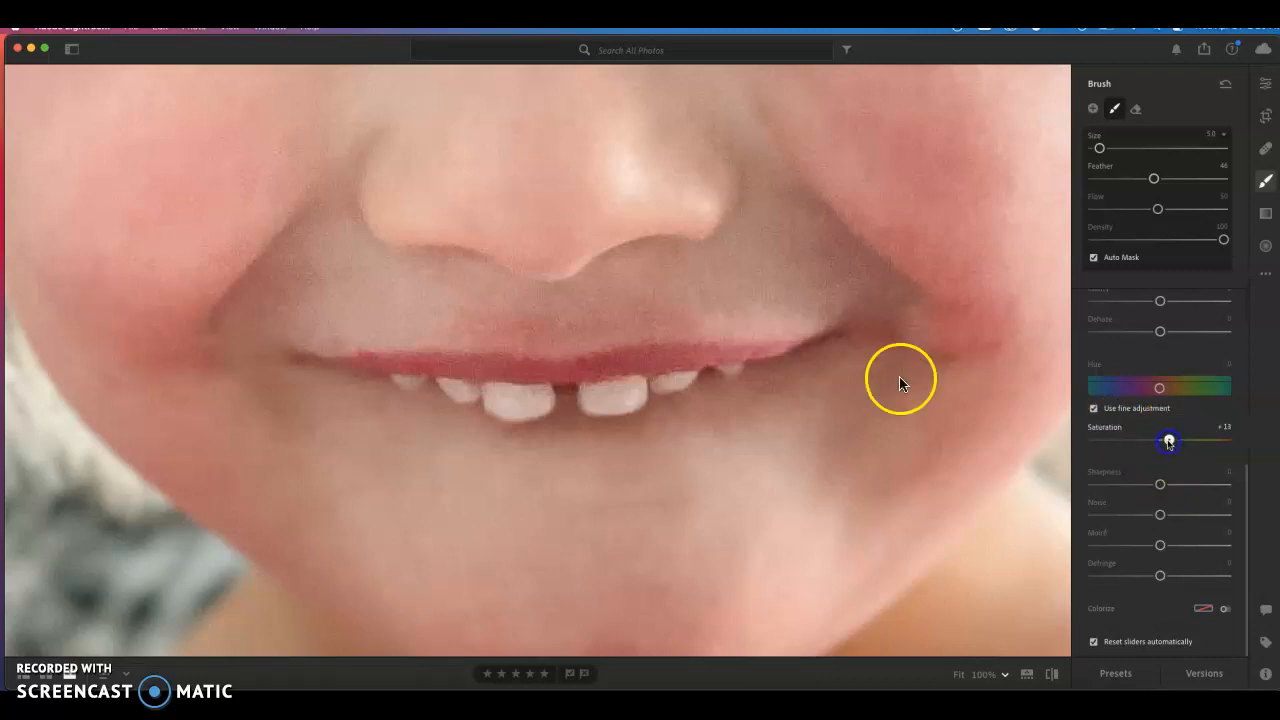
Examine the whole retouched portrait and compare it with the neighbouring, brighter edited version of the same photo.
{"action": "key", "text": "super+minus"}
{"action": "key", "text": "super+minus"}
{"action": "key", "text": "super+minus"}
{"action": "key", "text": "super+minus"}
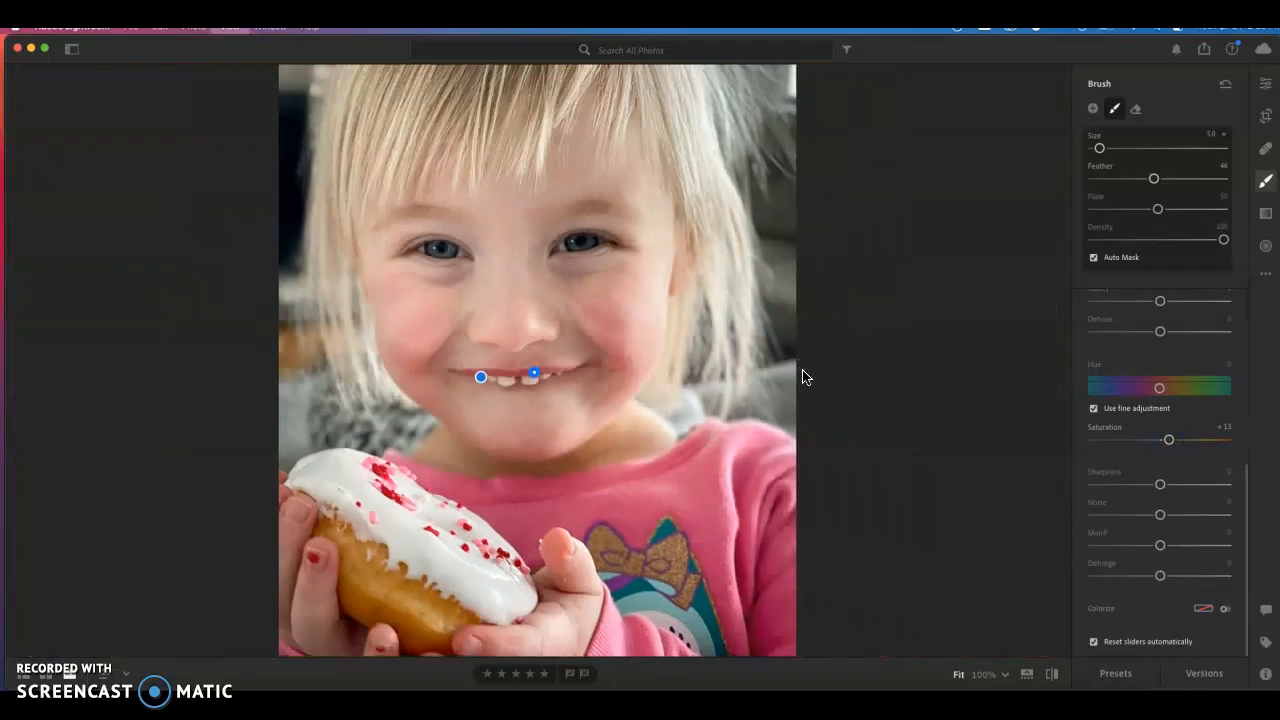
{"action": "key", "text": "super+minus"}
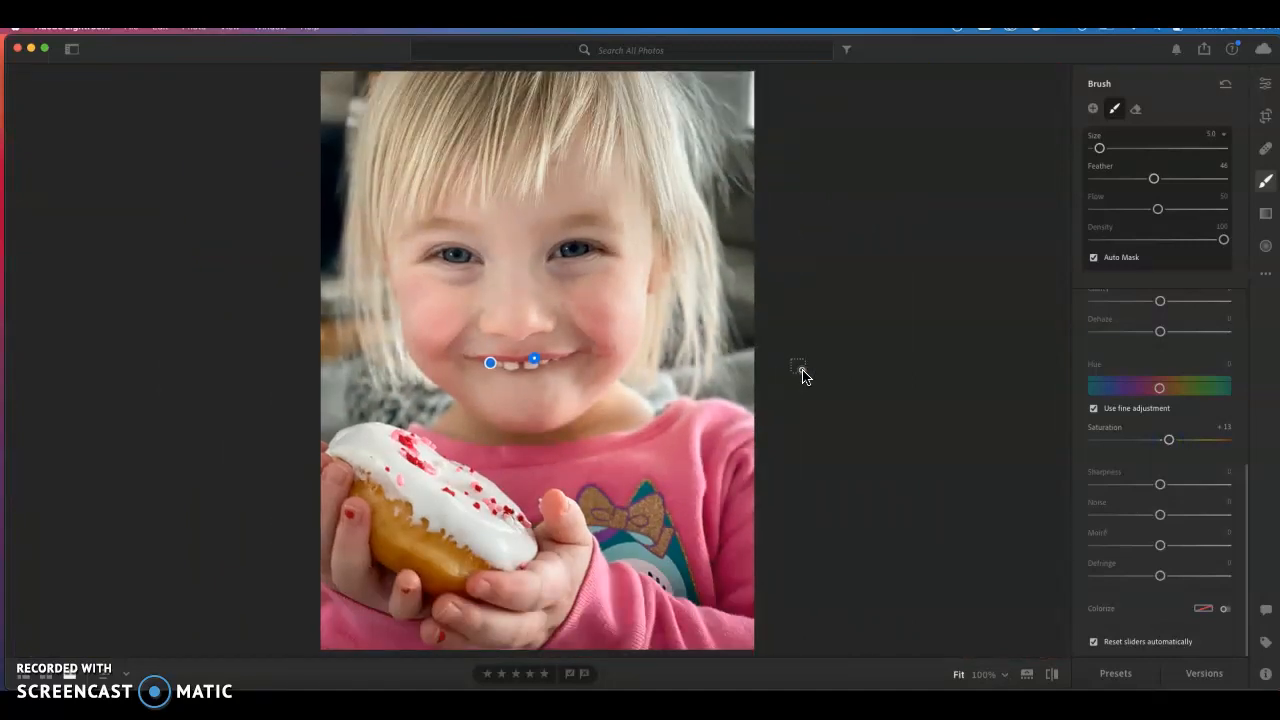
{"action": "key", "text": "super+equal"}
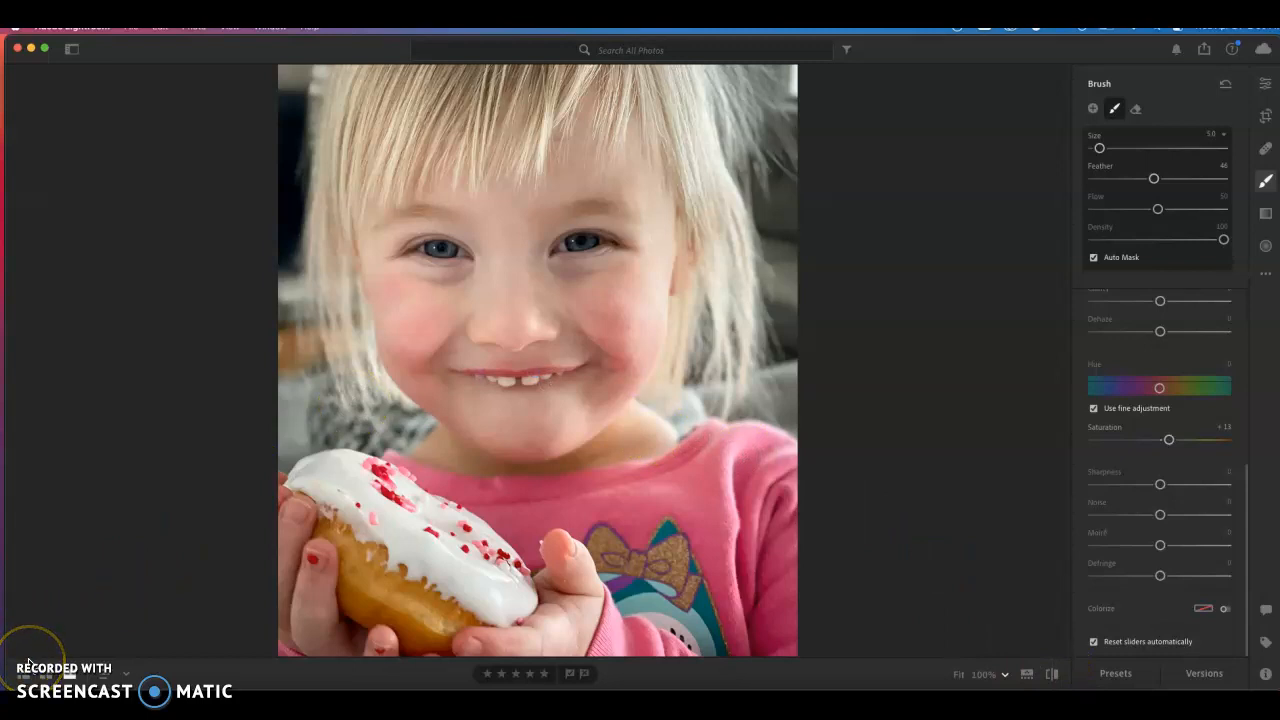
{"action": "key", "text": "Escape"}
{"action": "key", "text": "Right"}
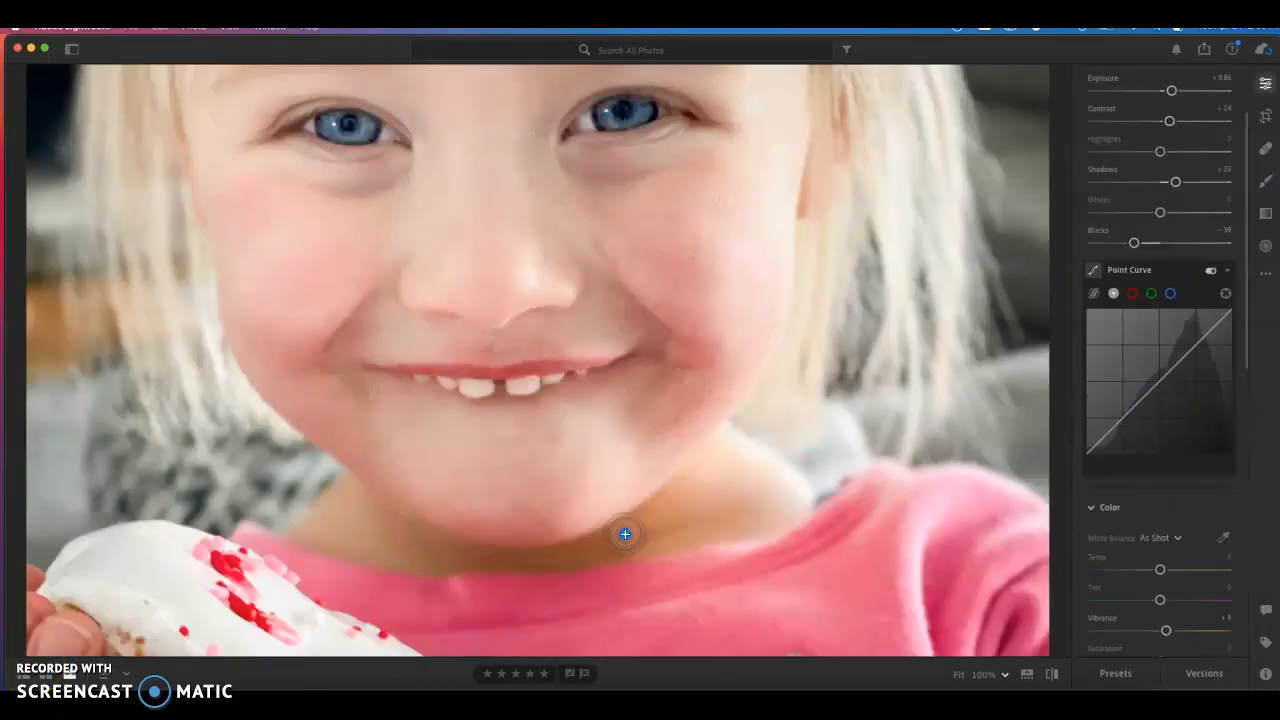
{"action": "left_click", "coordinate": [625, 534]}
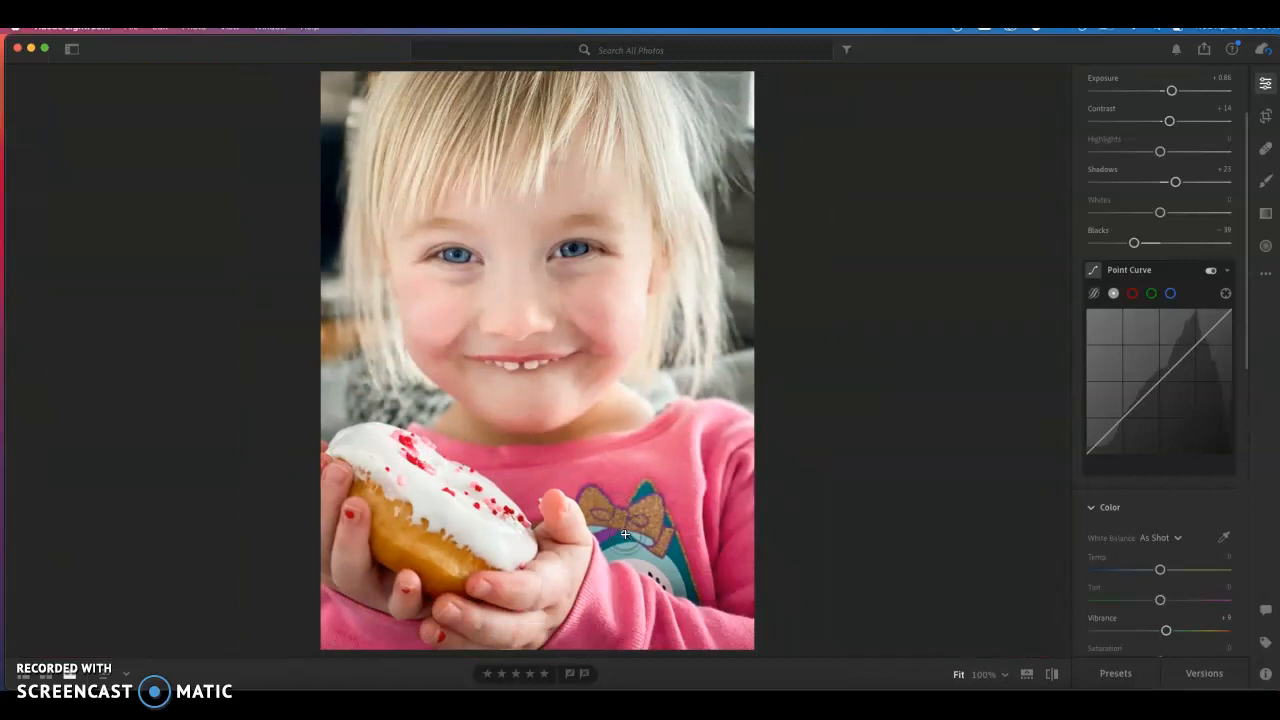
{"action": "key", "text": "Left"}
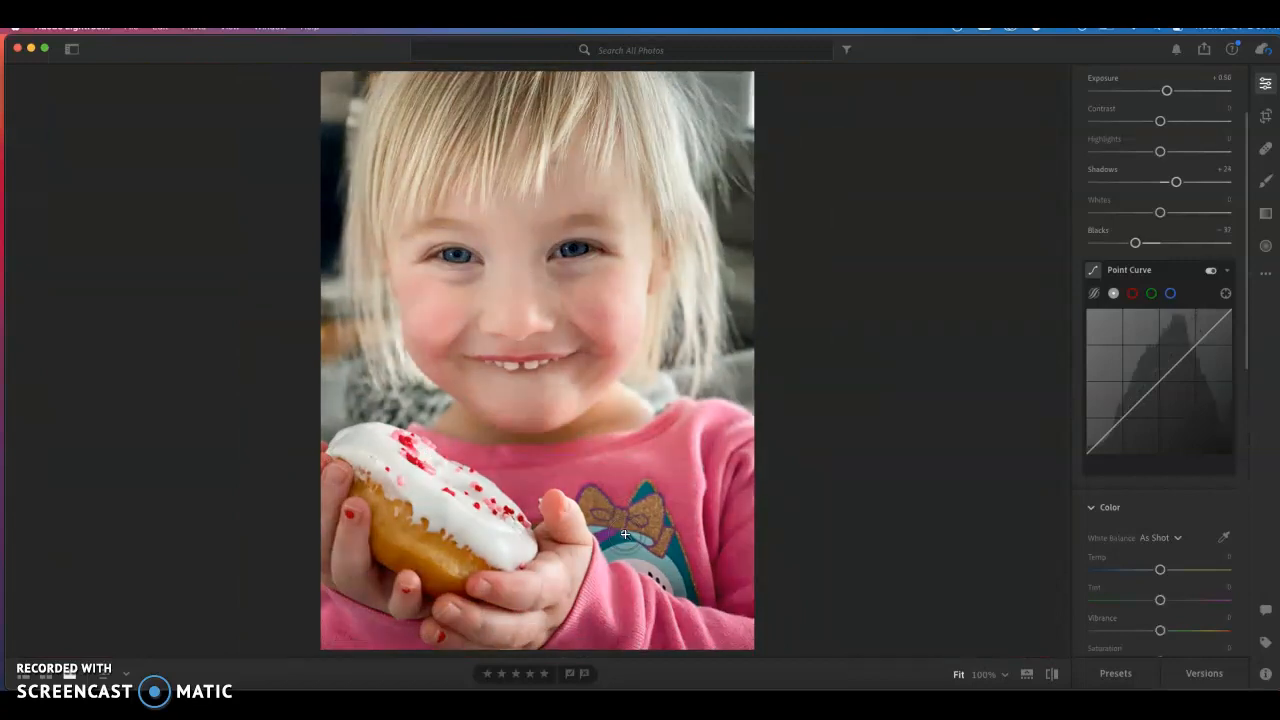
{"action": "key", "text": "Right"}
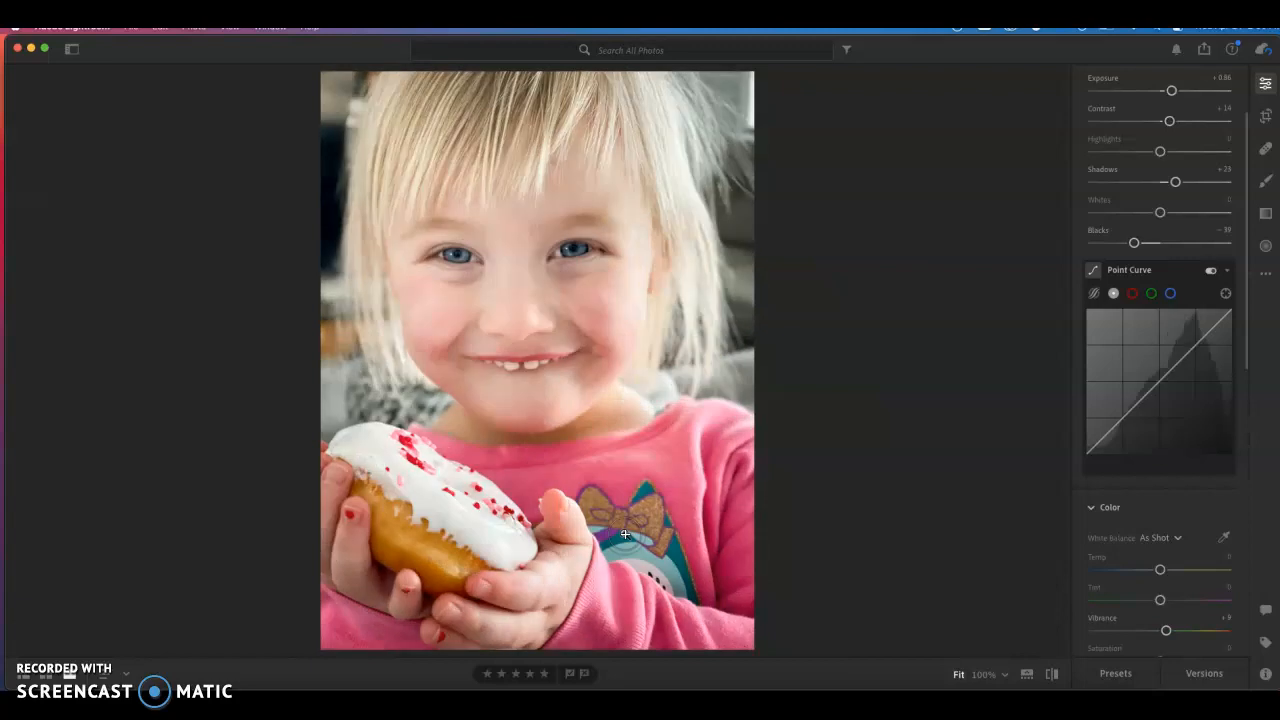
{"action": "left_click", "coordinate": [32, 665]}
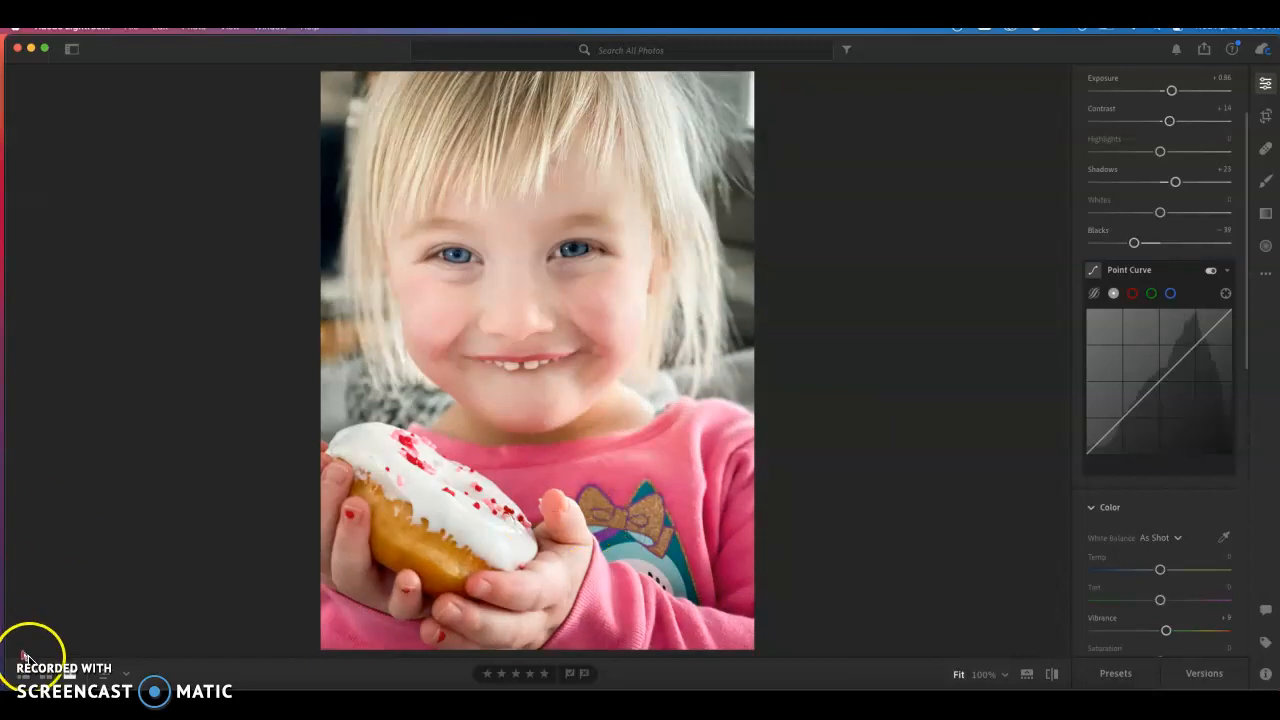